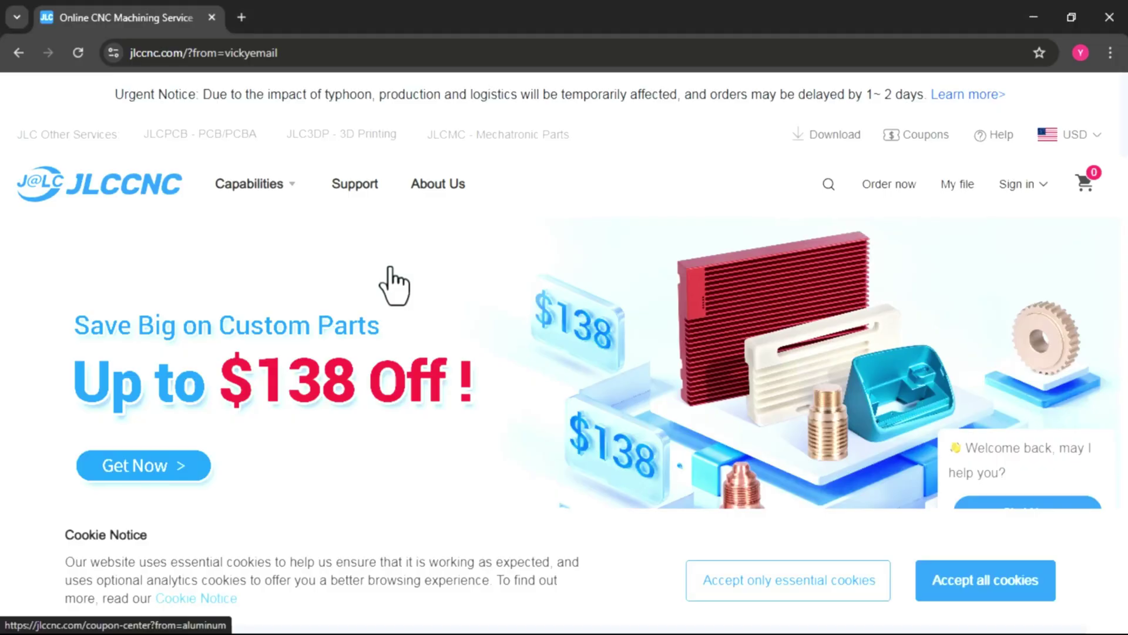
Step: Examine the JLCCNC home page, including its CNC machining and 3D printing services, ordering details and sample parts
scroll(528, 261, down, 10)
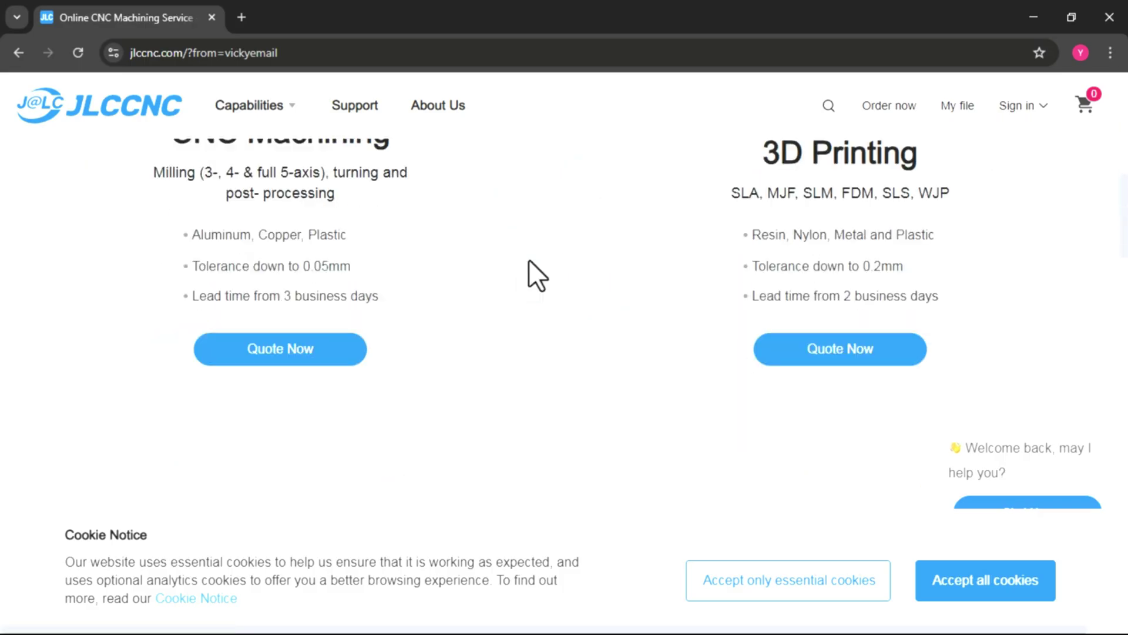
scroll(527, 256, down, 5)
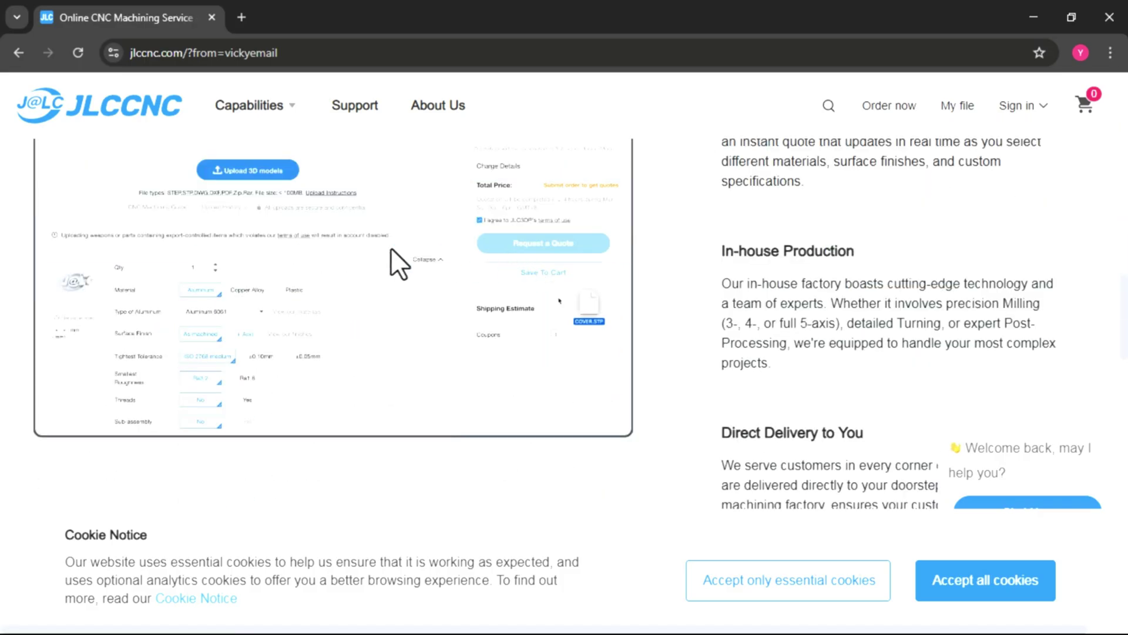
scroll(361, 279, down, 10)
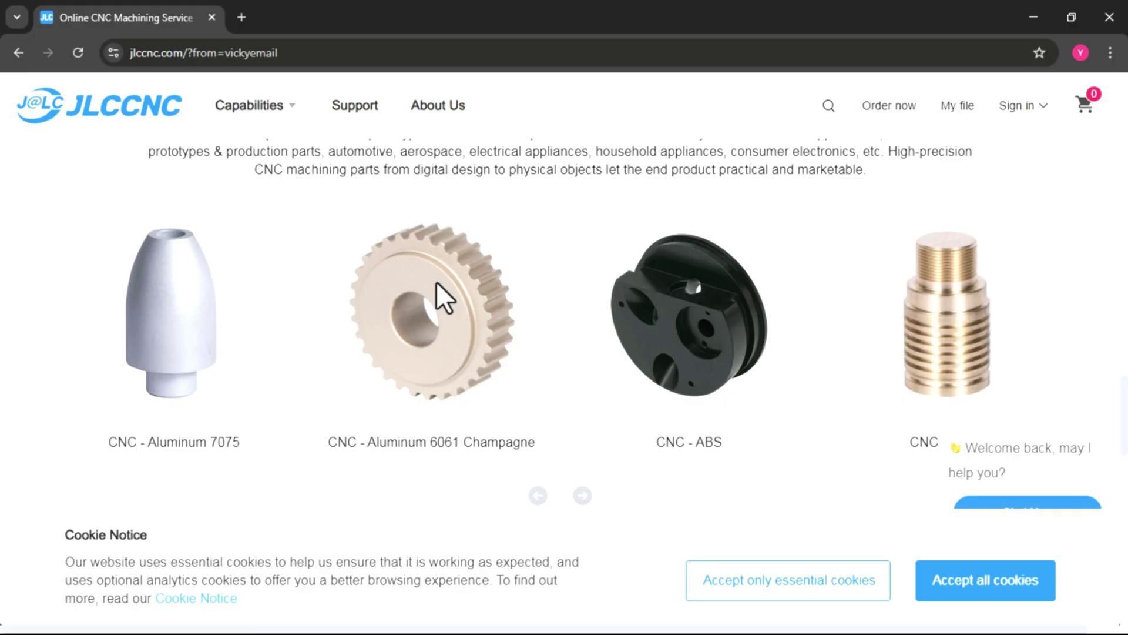
scroll(438, 285, down, 1)
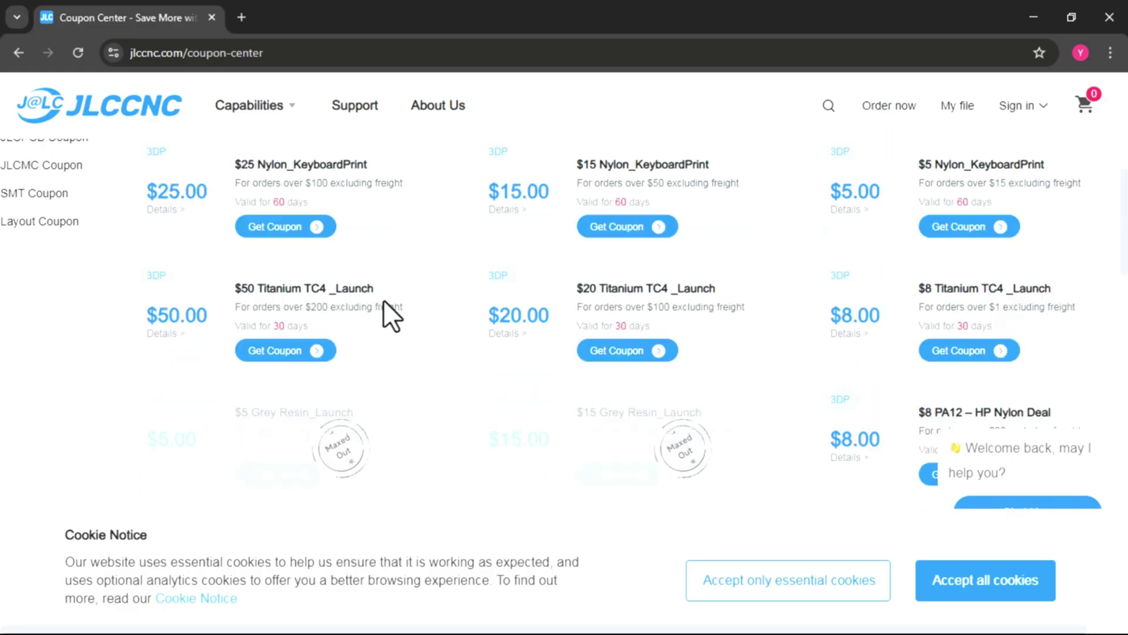
Step: Examine the coupons offered in the JLCCNC Coupon Center for CNC, 3D printing and PCB orders
scroll(473, 319, down, 1)
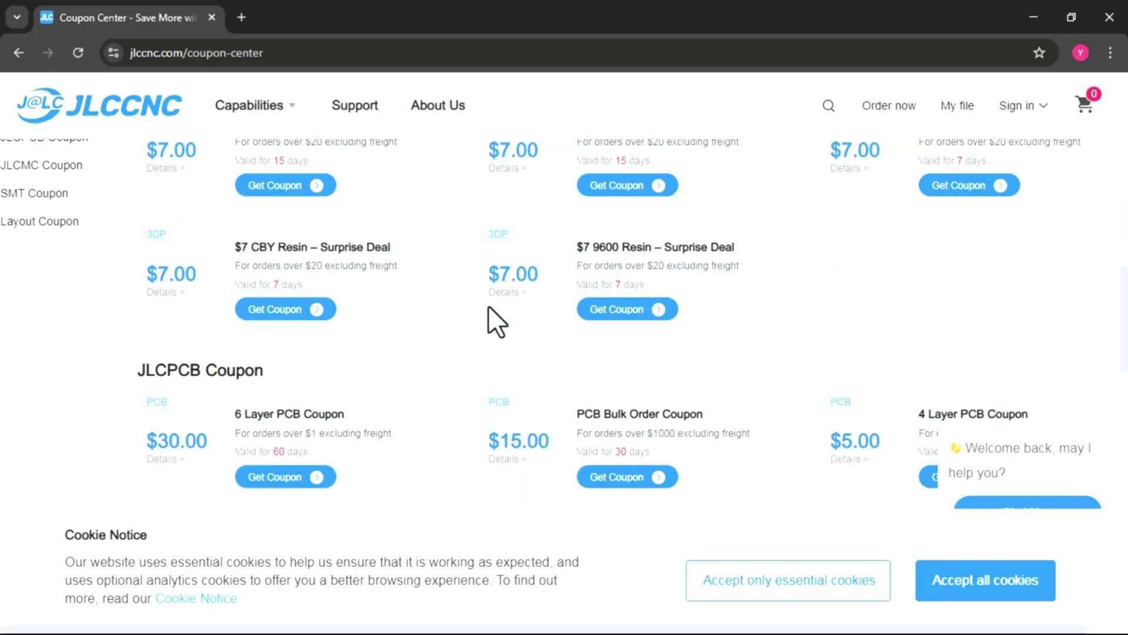
scroll(488, 307, up, 12)
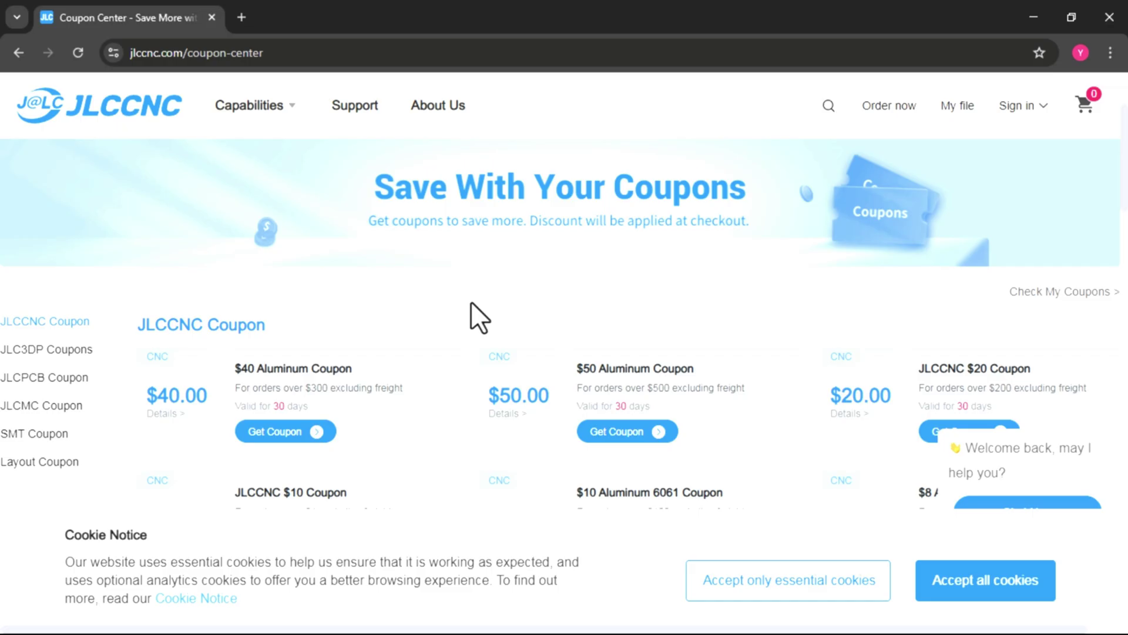
scroll(471, 303, up, 1)
scroll(470, 302, down, 5)
scroll(470, 302, up, 6)
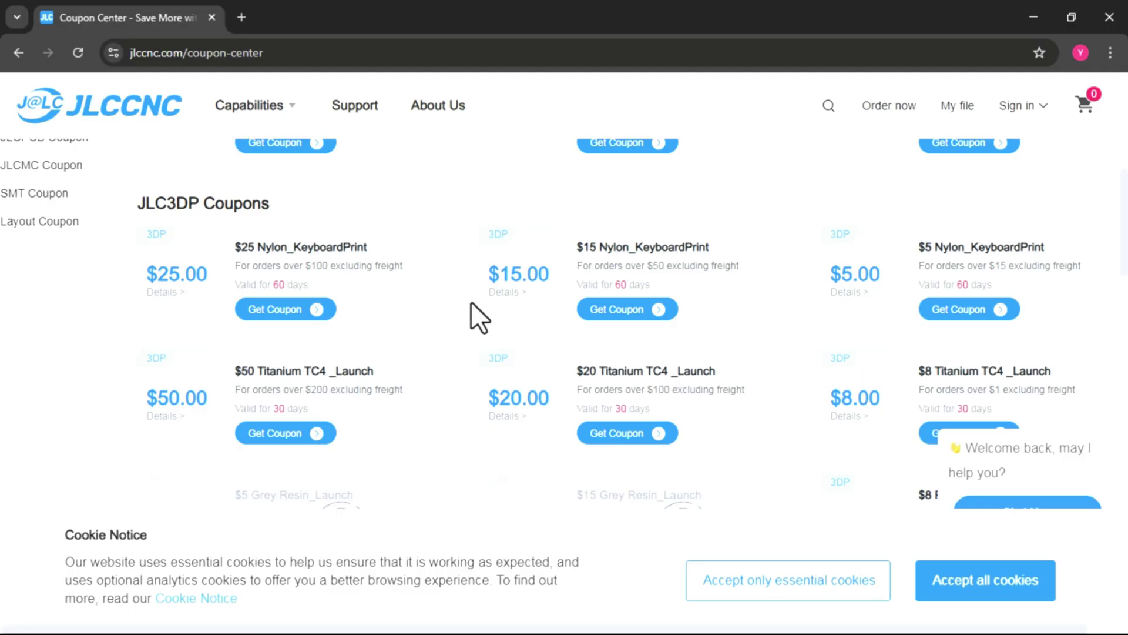
scroll(471, 301, up, 10)
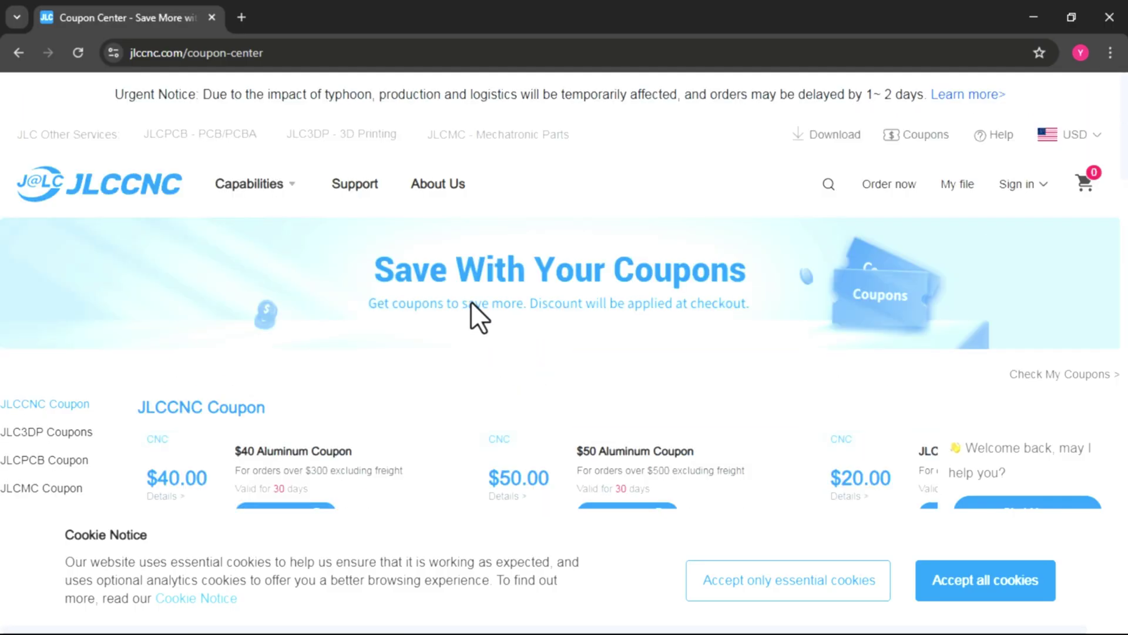
scroll(471, 302, down, 7)
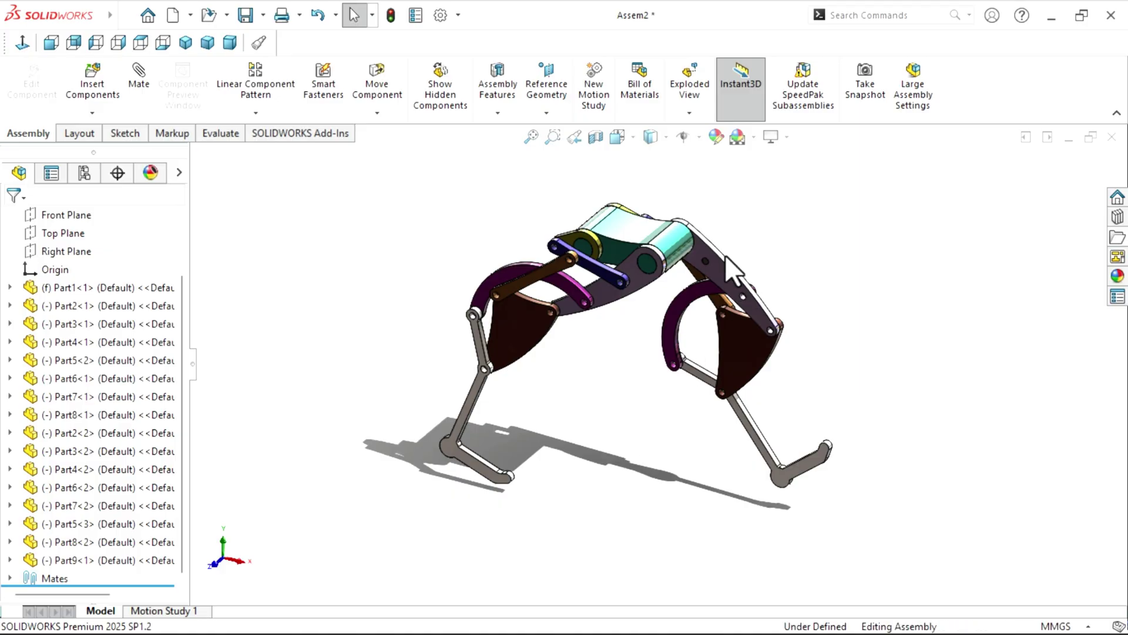
Step: In SOLIDWORKS, copy the Part9 pin with its mates into the middle hole of the Part3 leg link, coincident with the link's face
scroll(606, 382, up, 5)
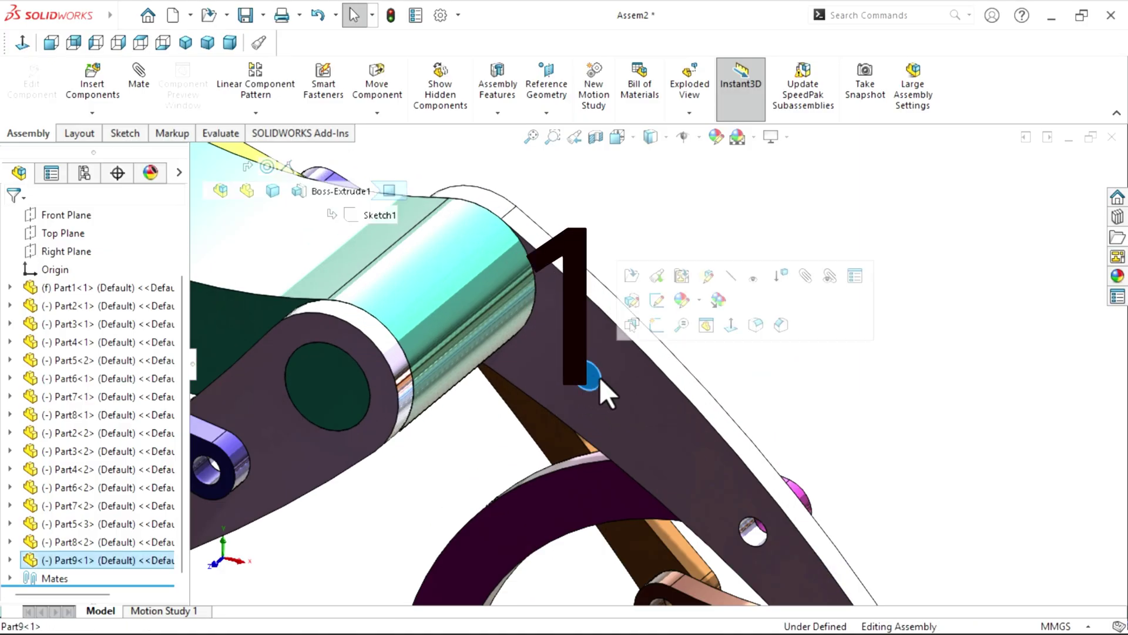
click(732, 358)
click(93, 112)
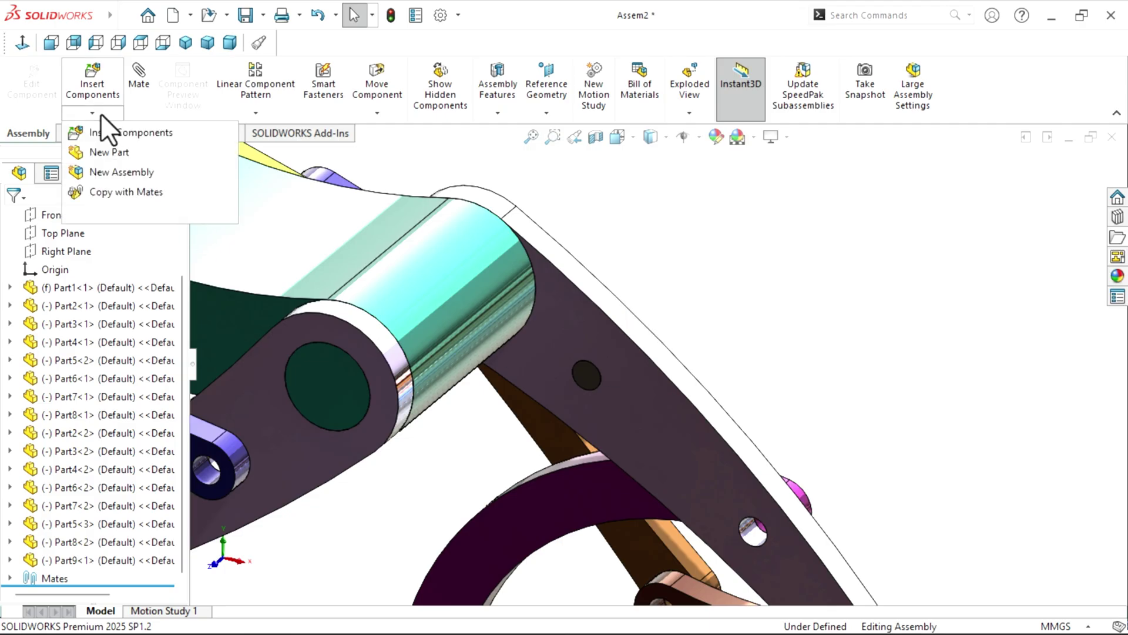
click(122, 191)
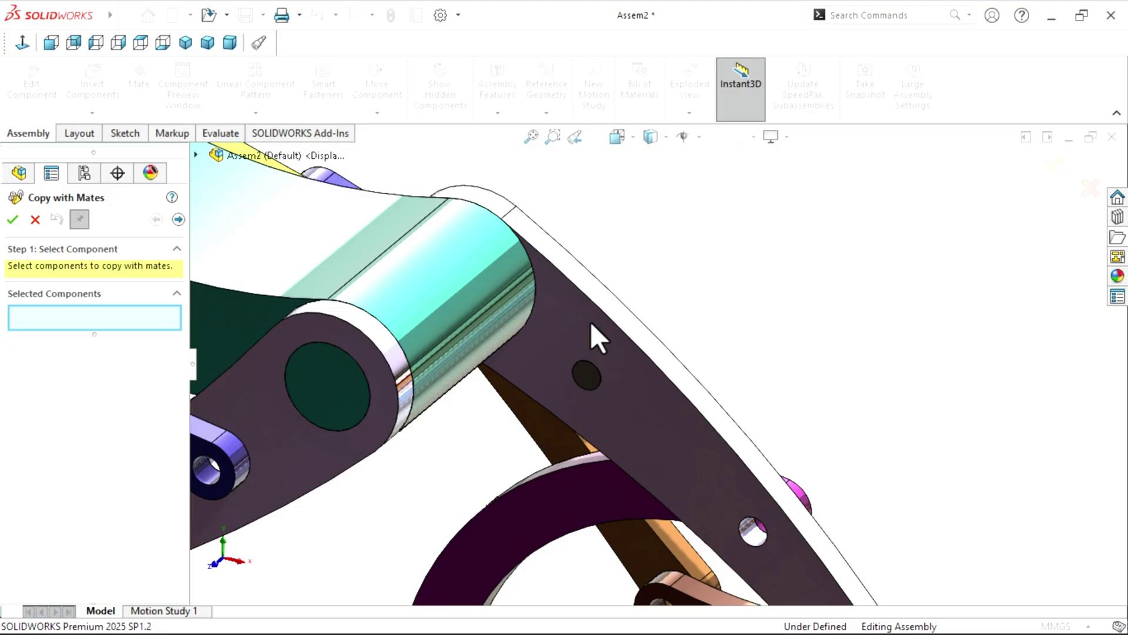
click(178, 219)
scroll(685, 466, up, 5)
scroll(692, 421, down, 8)
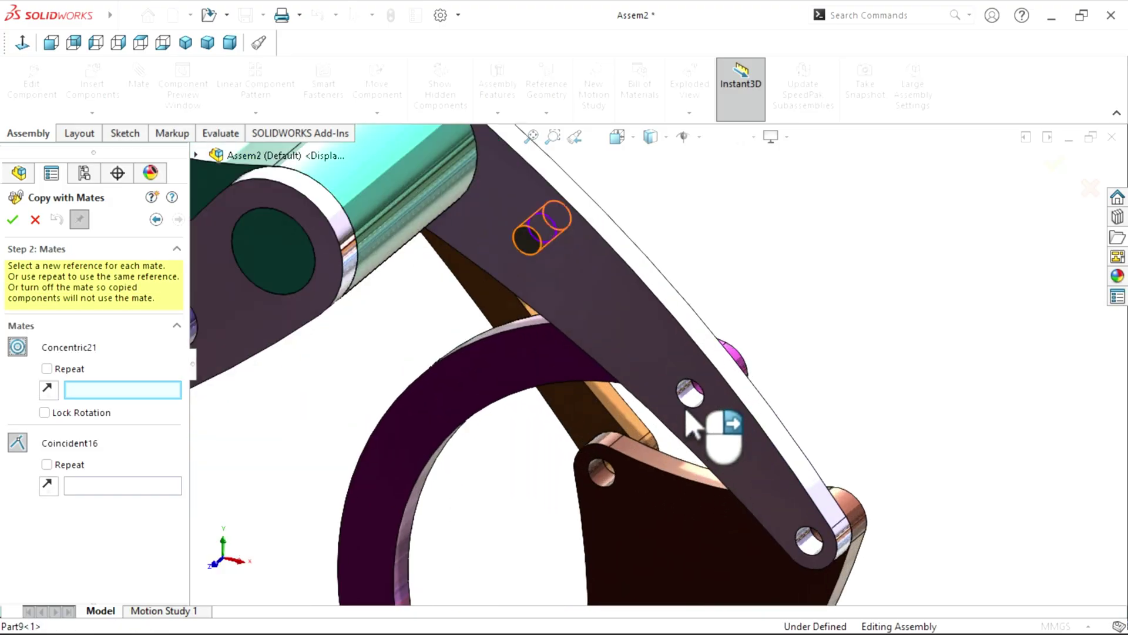
click(684, 372)
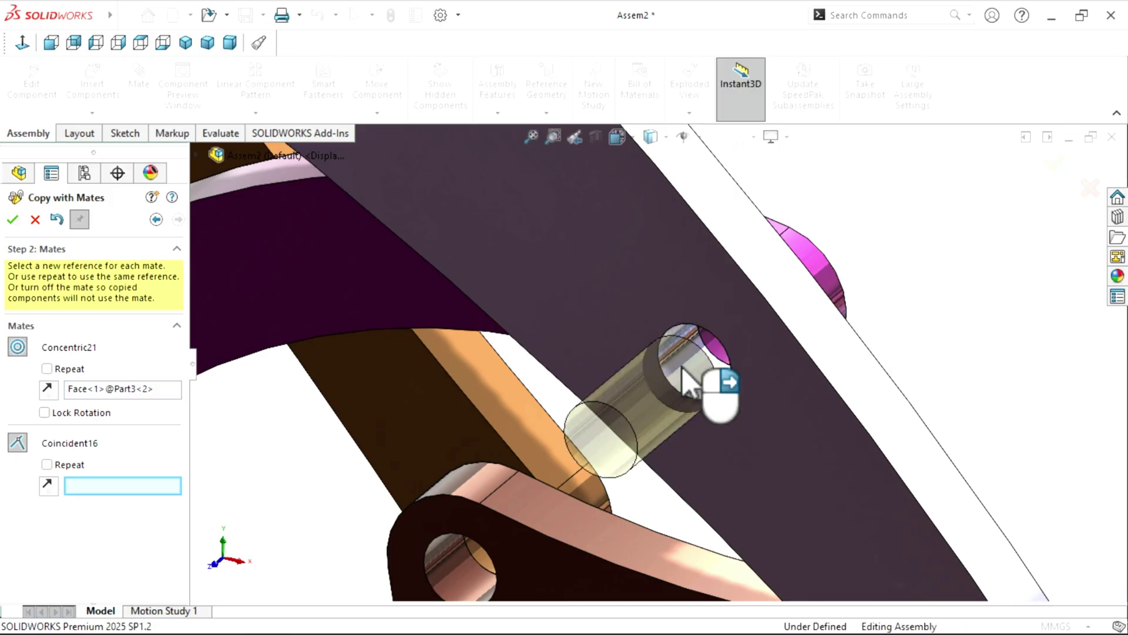
click(628, 322)
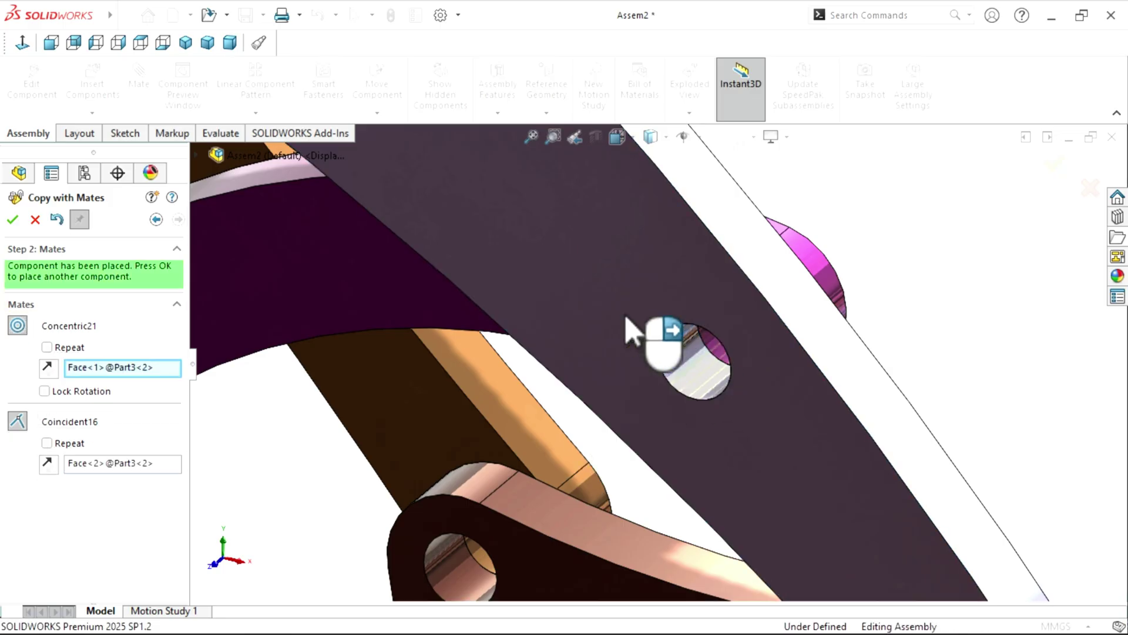
Step: Copy the pin with its mates into the upper hole of the dark brown Part5 plate, coincident with the plate's face
scroll(682, 412, up, 3)
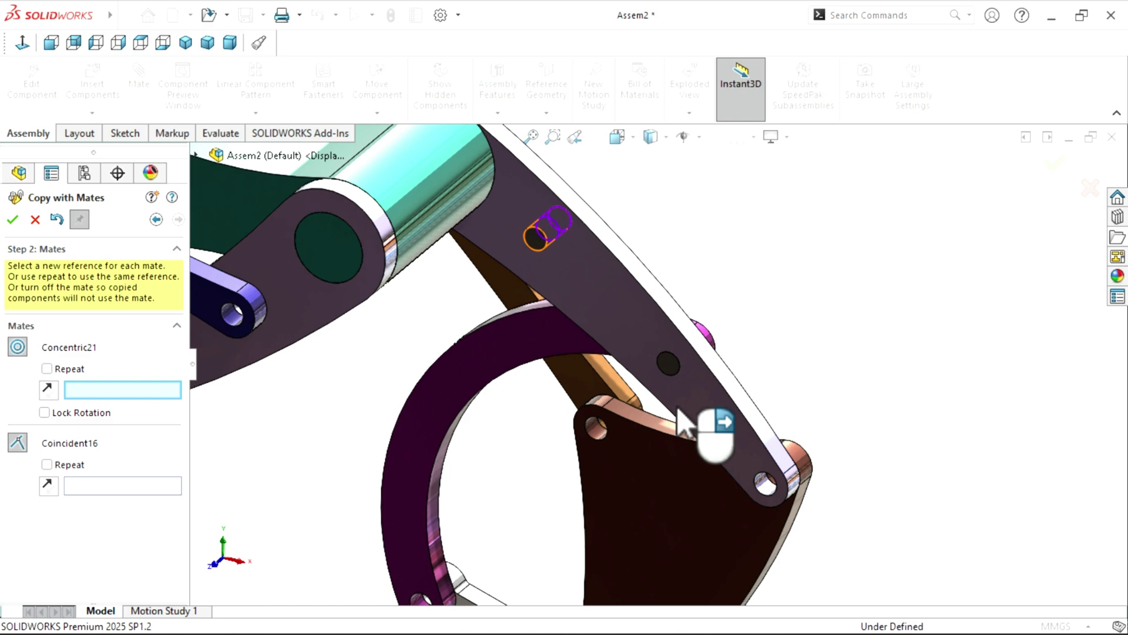
scroll(642, 416, down, 6)
click(625, 396)
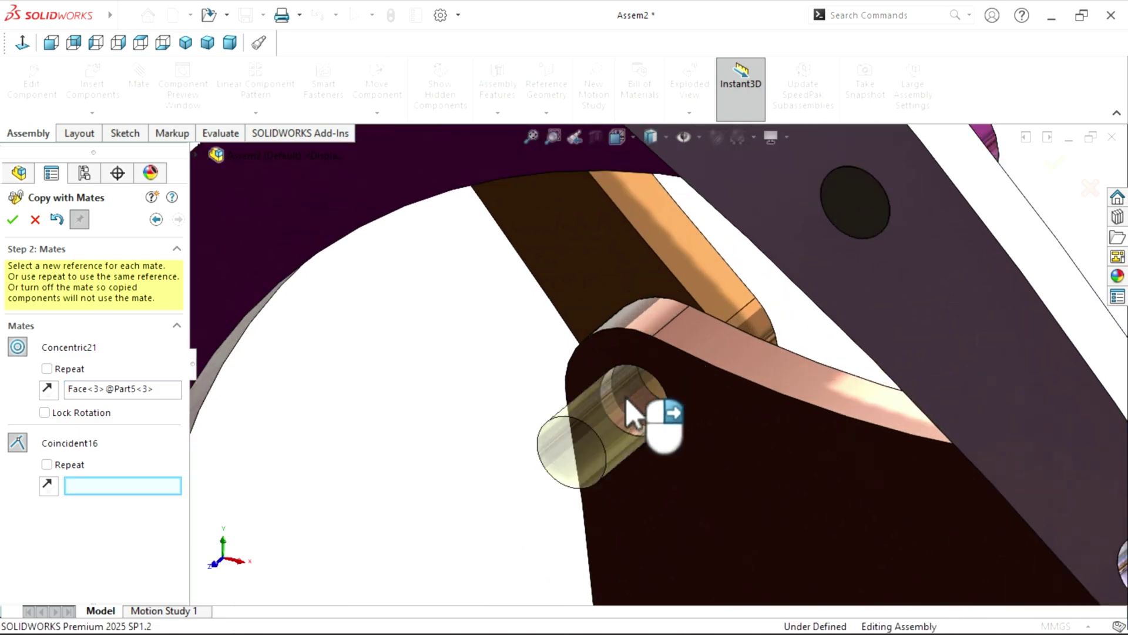
click(685, 470)
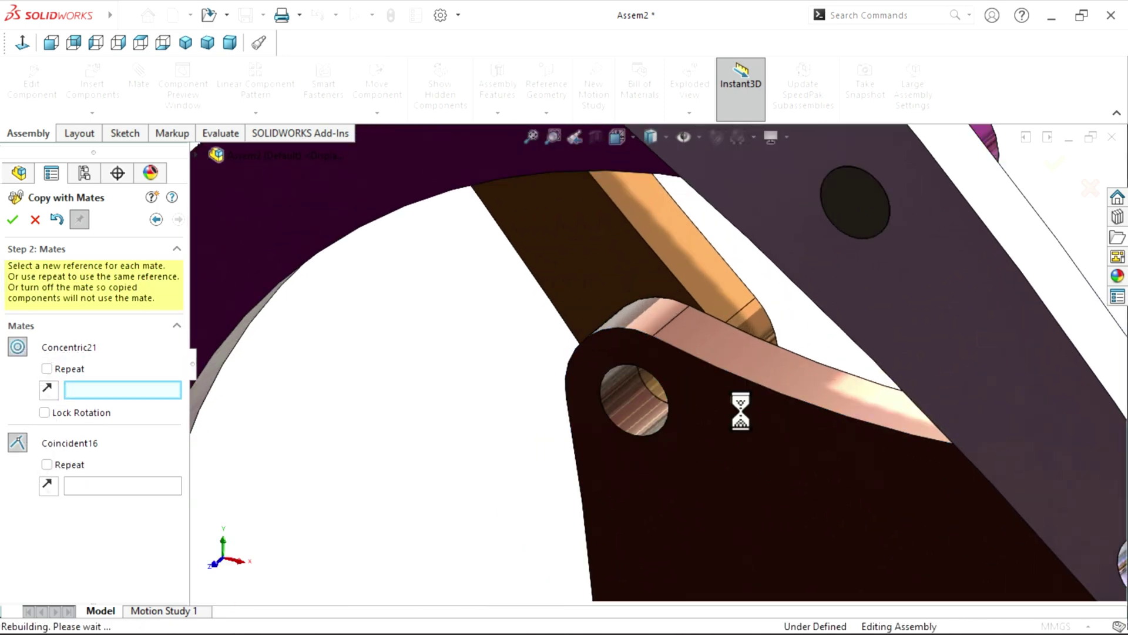
Step: Copy the pin with its mates into the lower end hole of the Part3 link, and close Copy with Mates
scroll(735, 416, up, 3)
scroll(580, 319, down, 5)
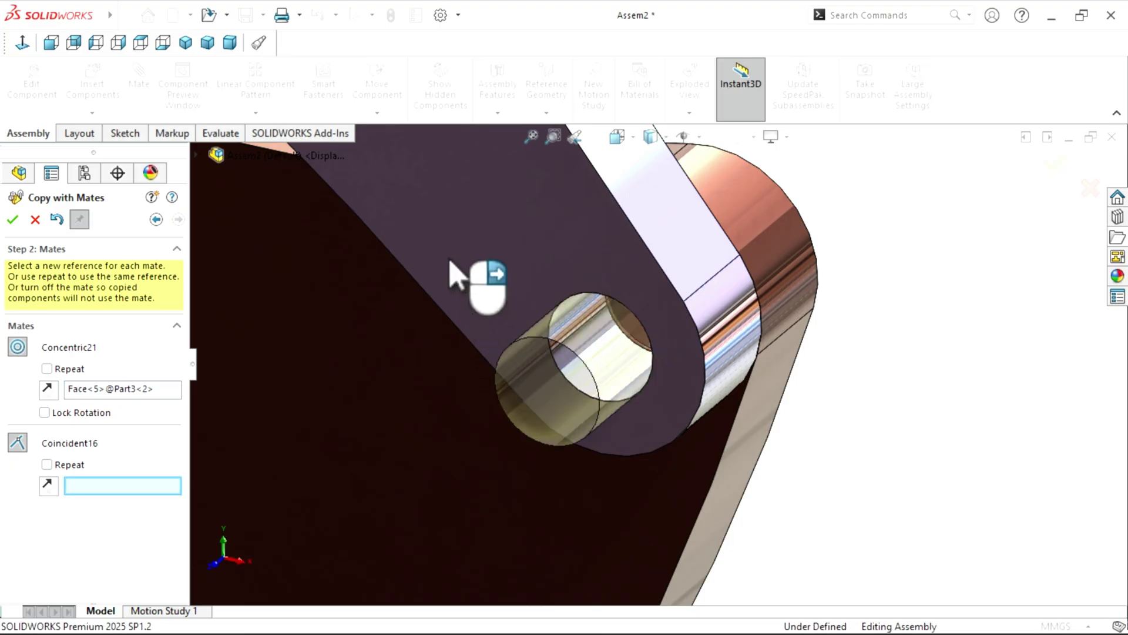
right_click(533, 318)
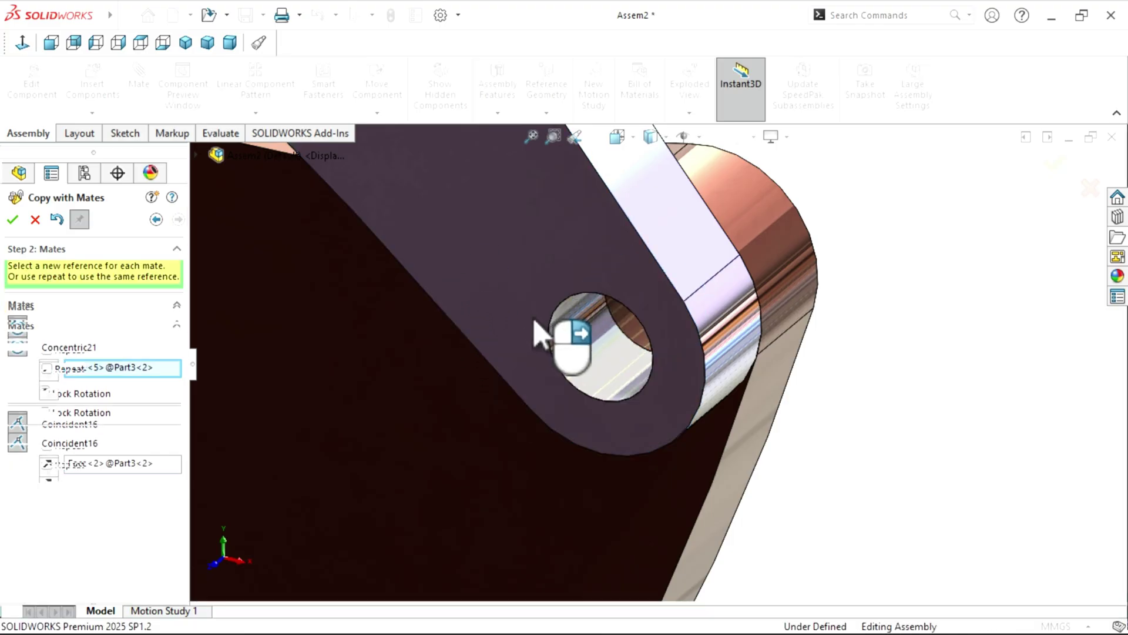
scroll(533, 323, up, 12)
scroll(595, 463, down, 4)
scroll(596, 464, up, 5)
middle_drag(596, 465, 630, 380)
scroll(713, 395, down, 5)
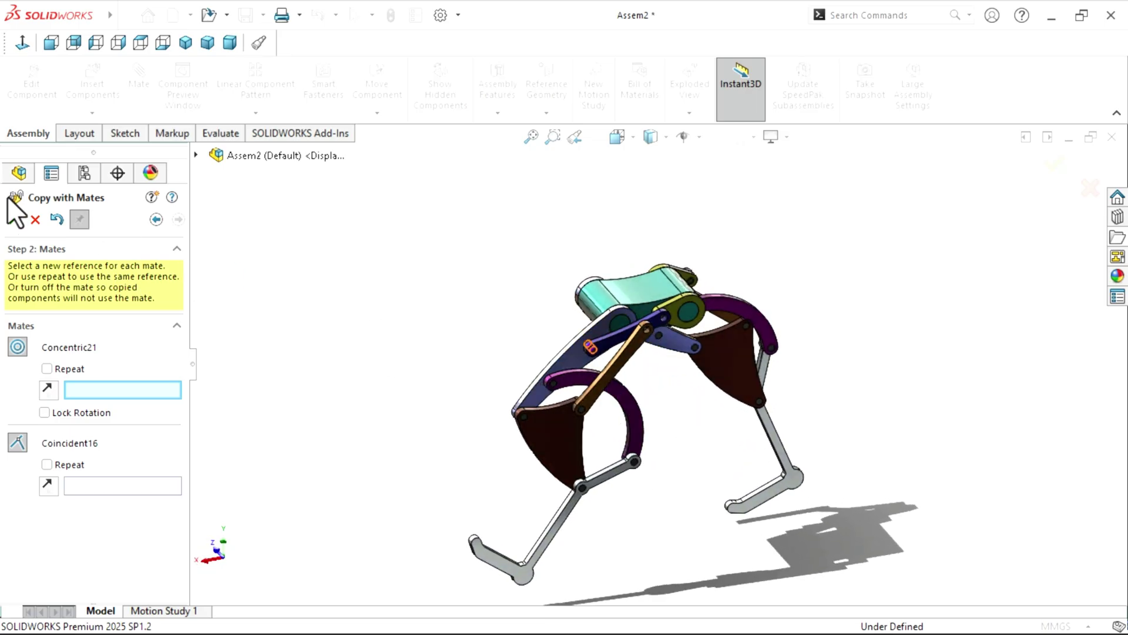
click(30, 221)
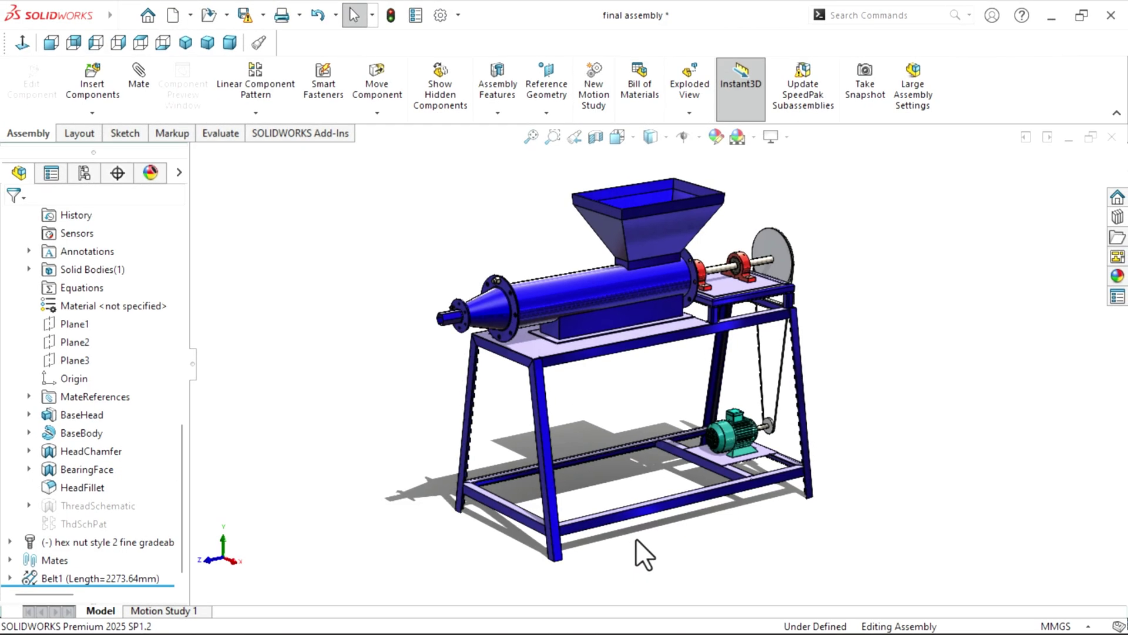
scroll(499, 306, down, 10)
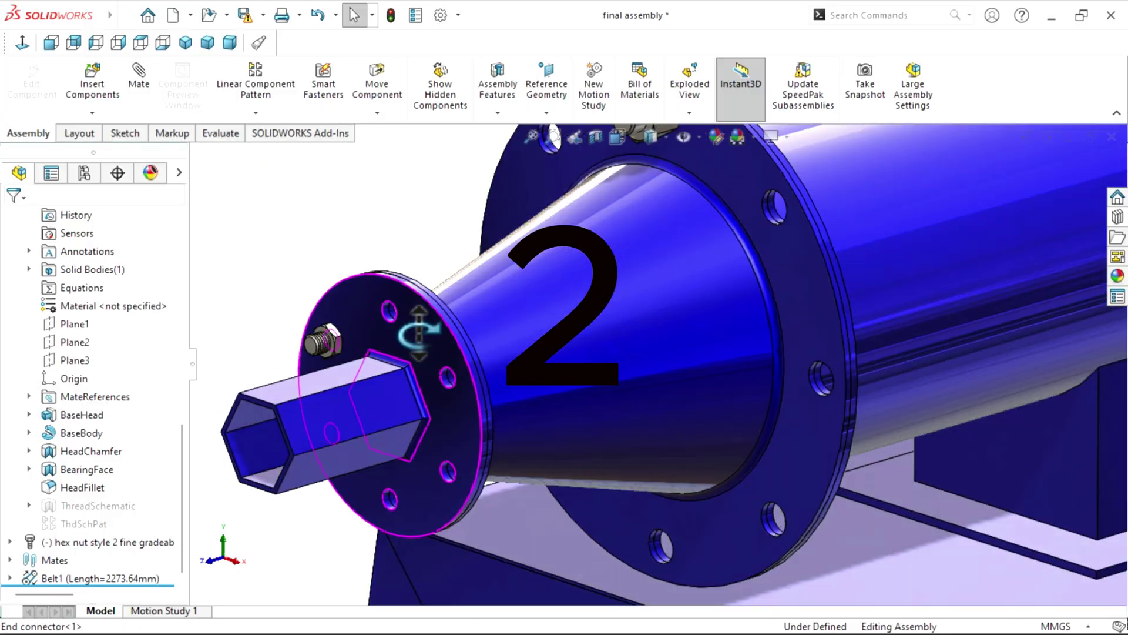
click(282, 112)
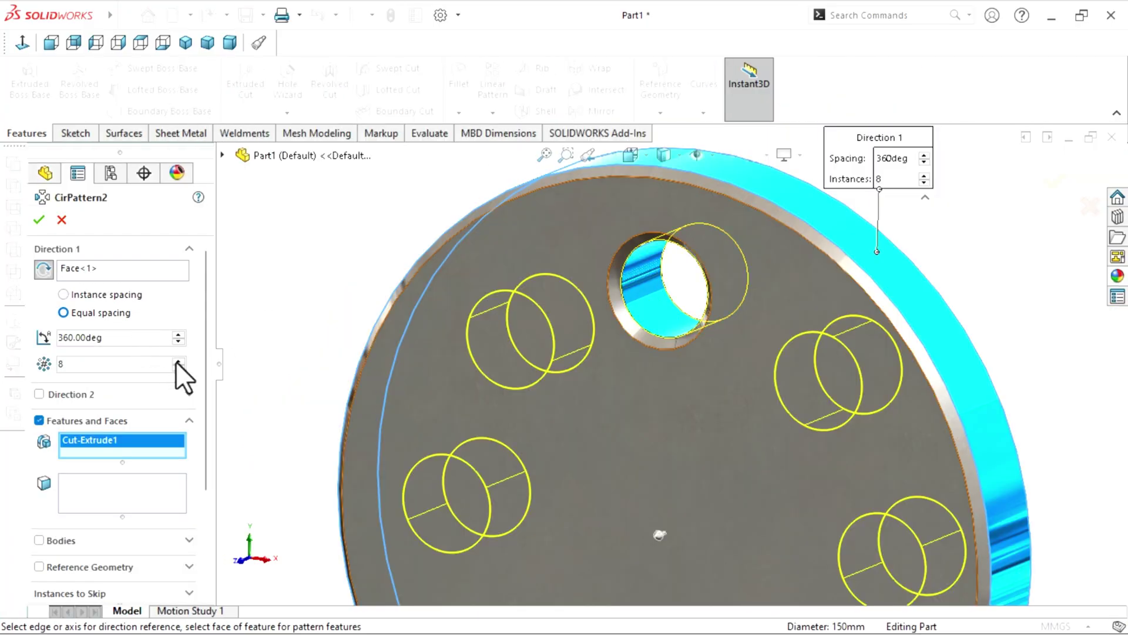
Step: Circular-pattern the disc's chamfered hole as 8 equally spaced instances over 360 degrees, adding the hole's chamfer to the patterned features
click(178, 360)
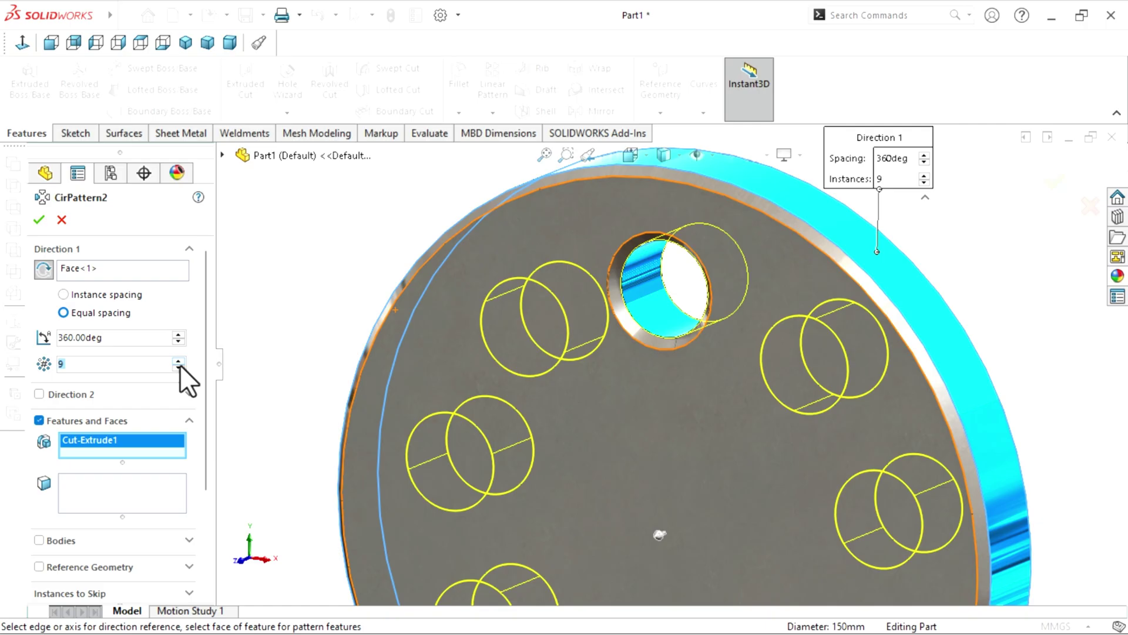
click(178, 360)
click(178, 368)
click(177, 368)
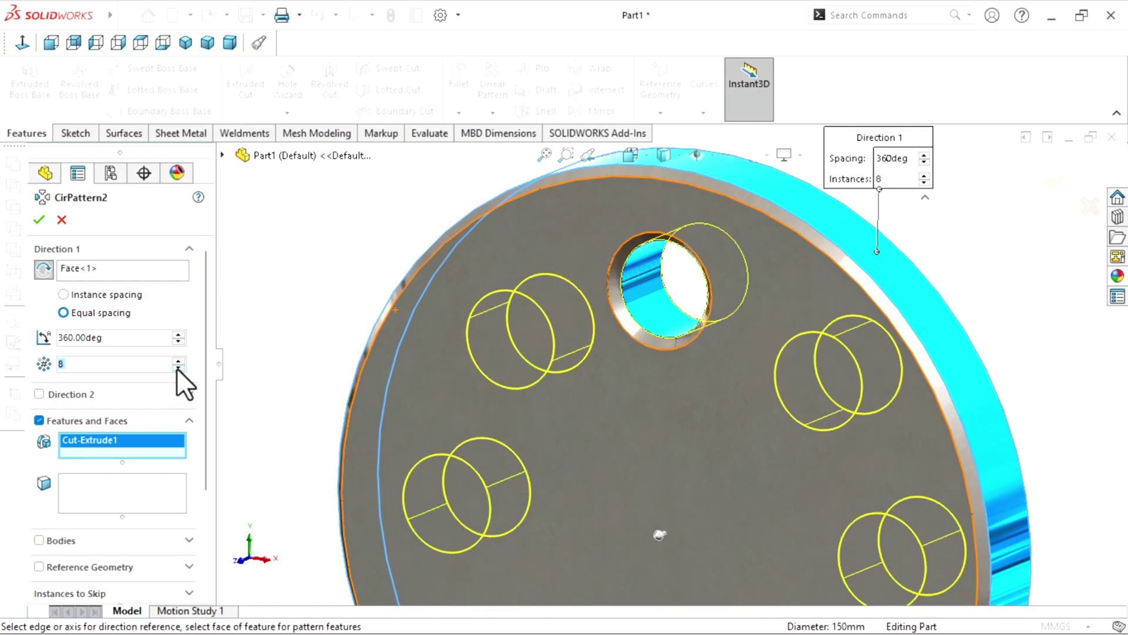
click(616, 295)
click(38, 219)
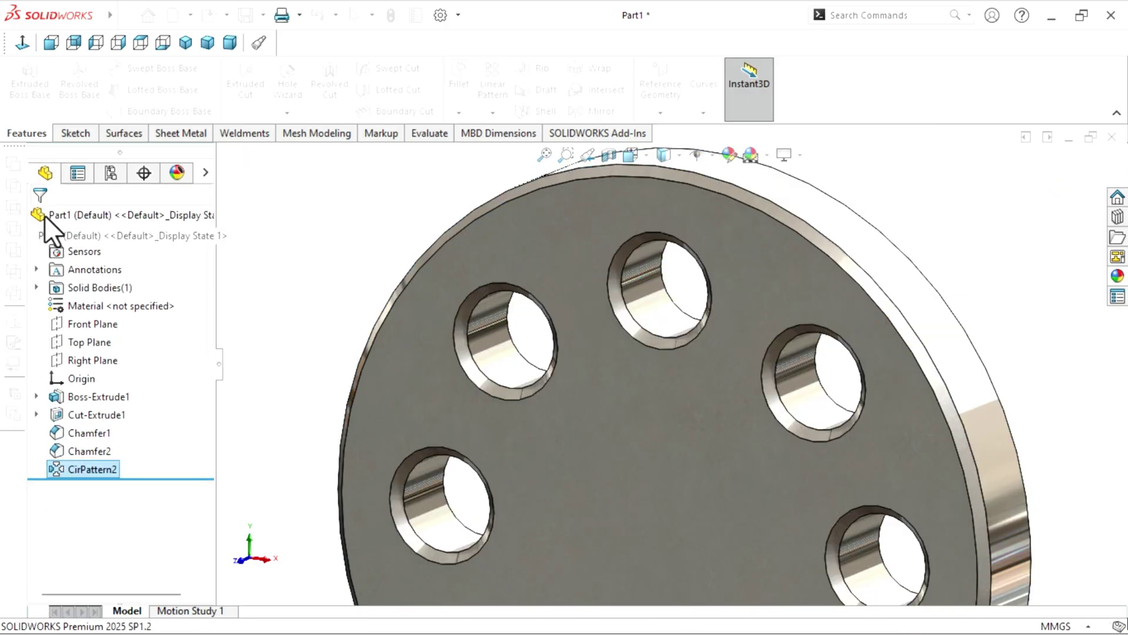
scroll(739, 454, up, 5)
middle_drag(740, 454, 726, 436)
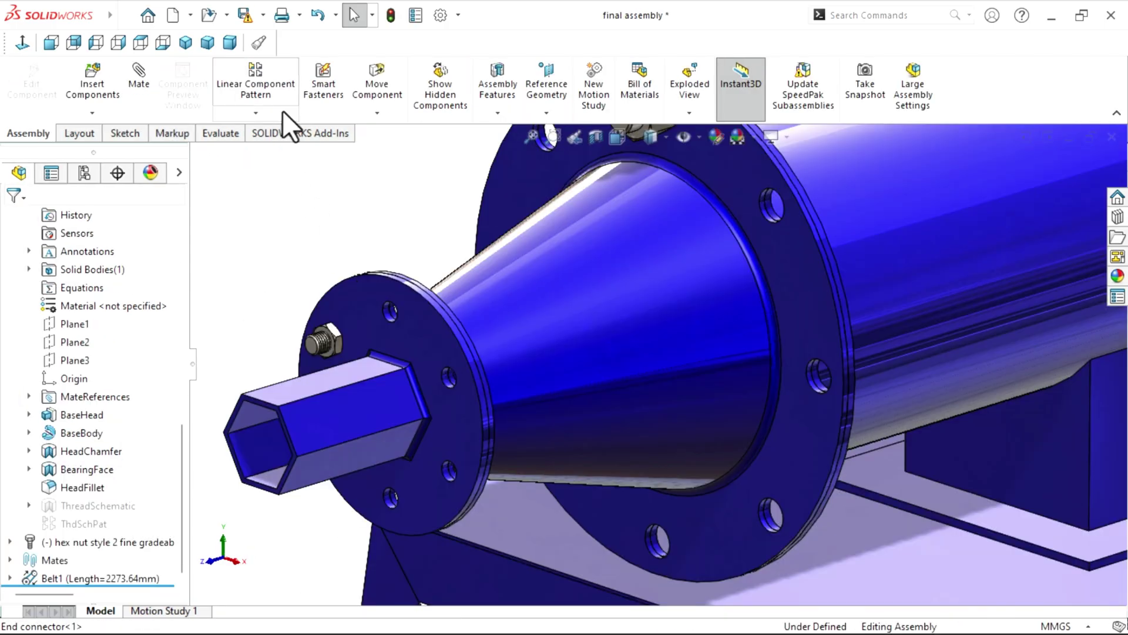
Step: Set up a circular component pattern of the hex nut and socket head cap screw around the End connector flange's outer cylindrical face
click(282, 110)
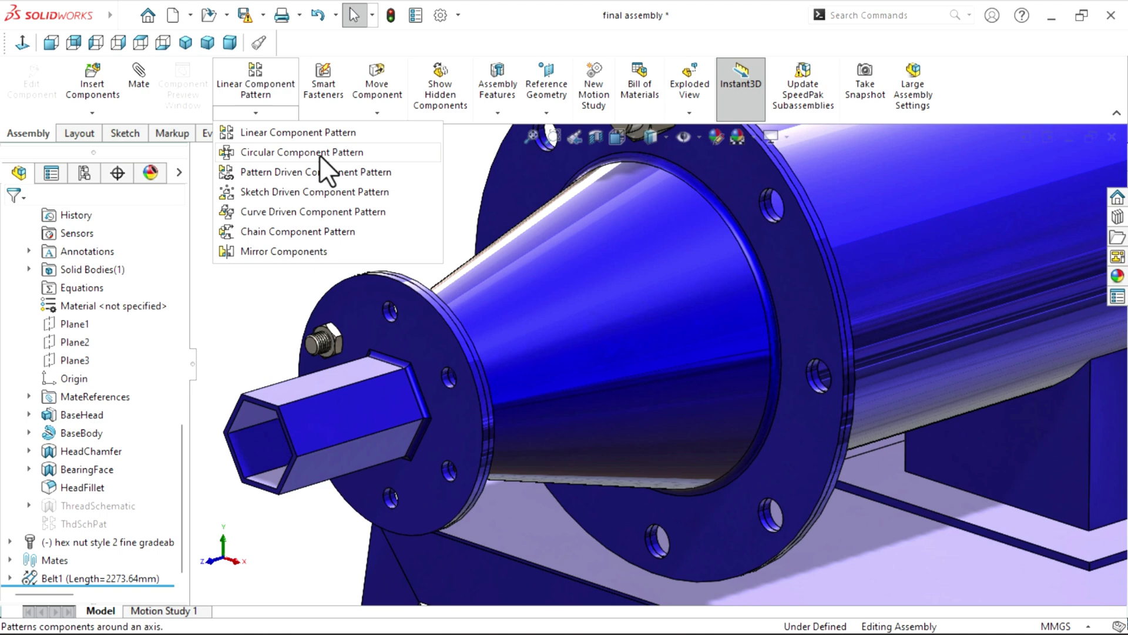
click(271, 152)
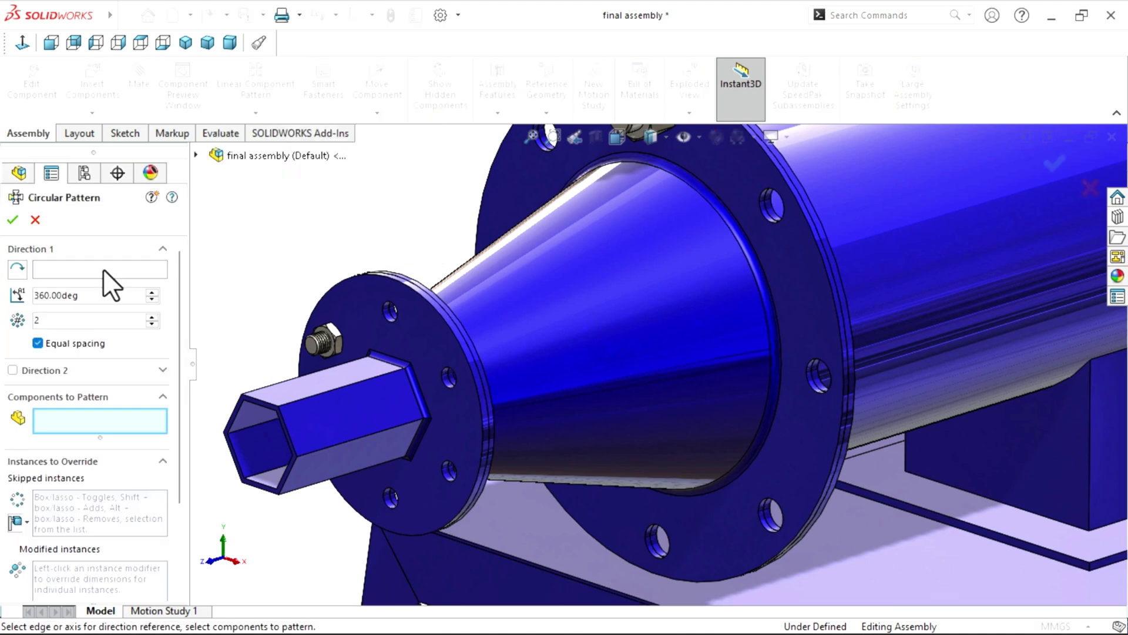
scroll(405, 293, down, 5)
click(493, 282)
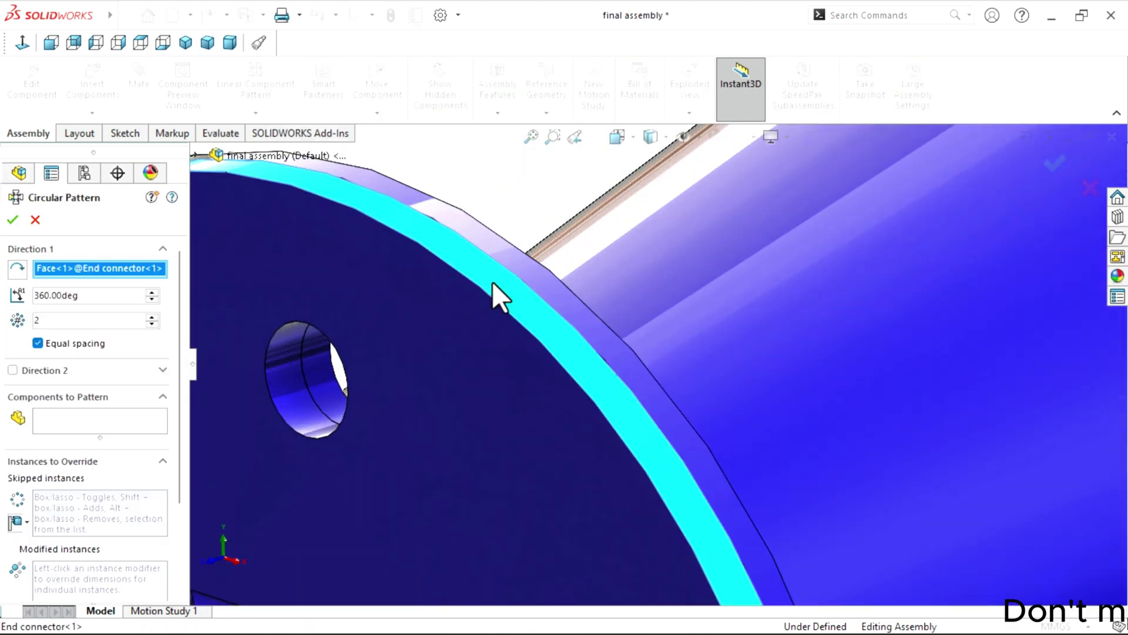
scroll(320, 386, up, 5)
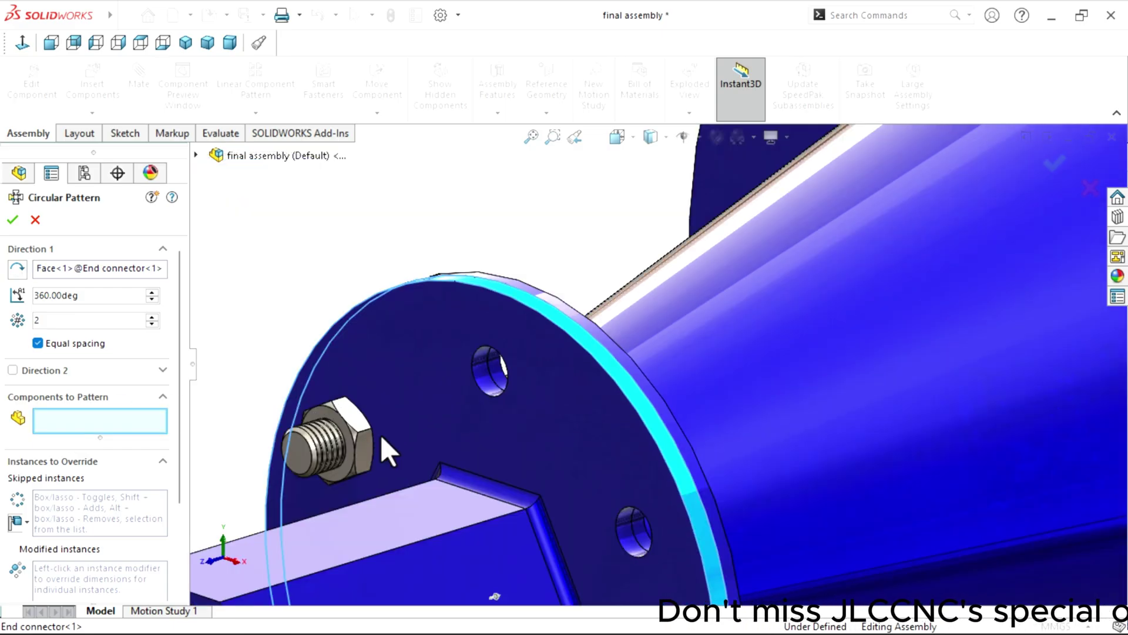
scroll(380, 435, down, 5)
click(302, 399)
click(249, 456)
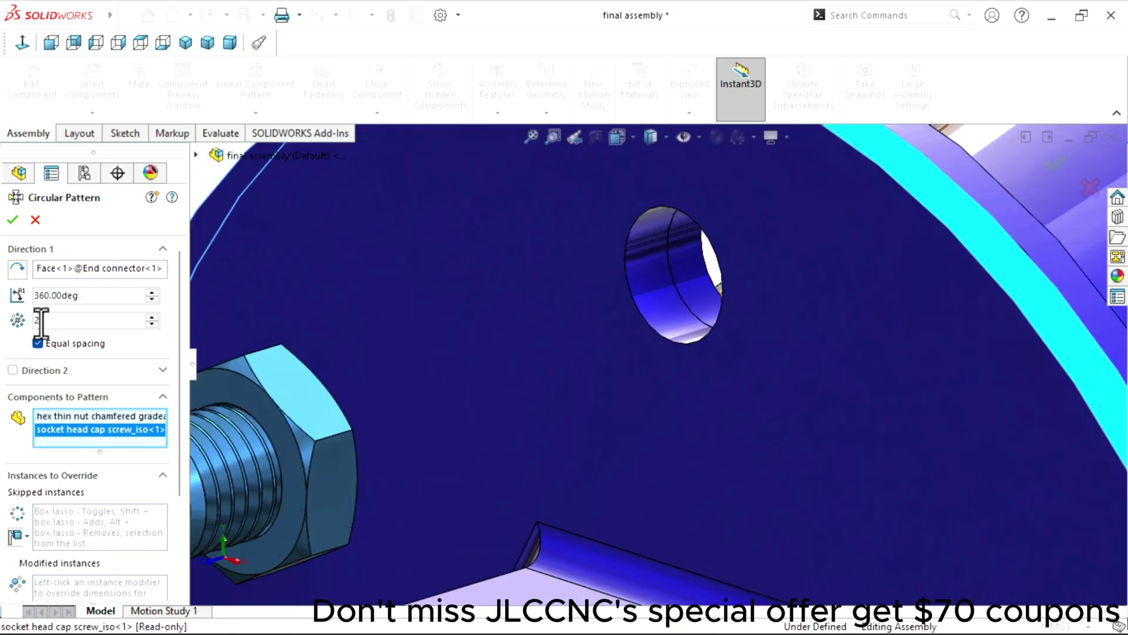
Step: Set the circular component pattern of the nut and screw to 6 instances
click(153, 317)
click(154, 317)
click(154, 317)
click(154, 317)
click(154, 317)
click(152, 324)
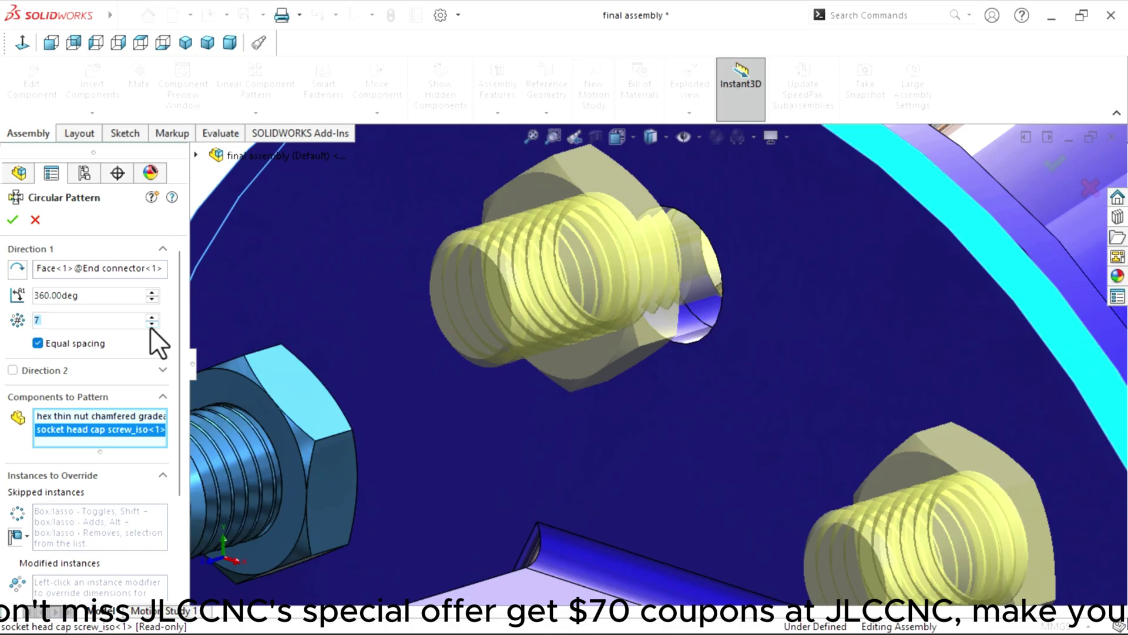
scroll(441, 407, up, 5)
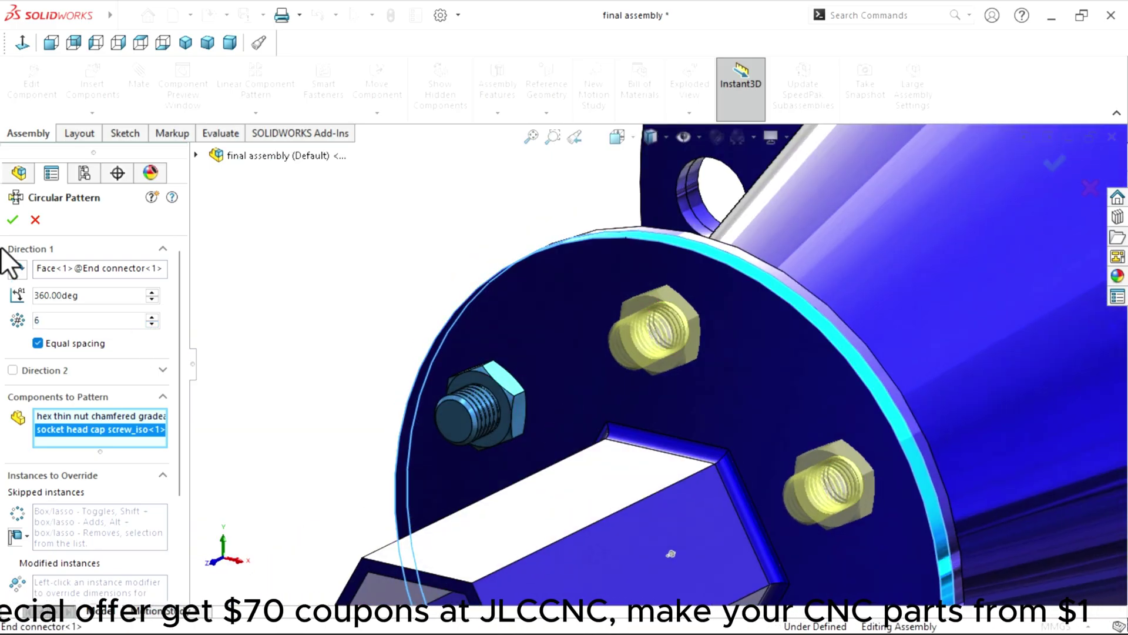
Step: Accept the six-instance circular pattern of the hex nut and socket head cap screw on the End connector flange
click(13, 219)
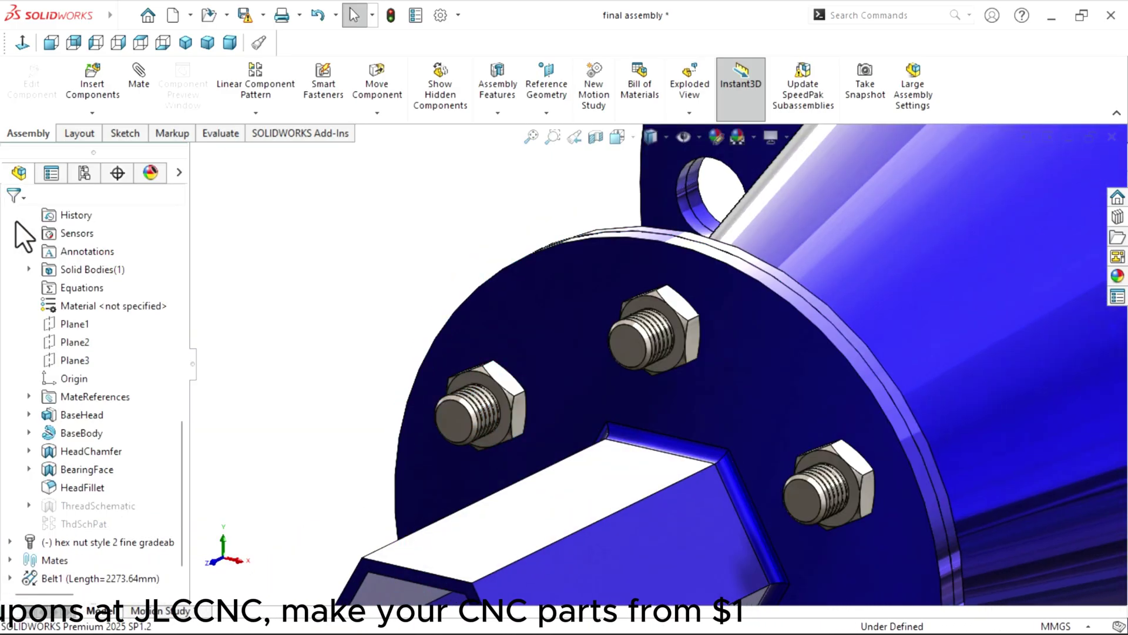
scroll(637, 365, up, 7)
mouse_move(693, 414)
middle_down()
mouse_move(705, 415)
mouse_move(689, 411)
middle_up()
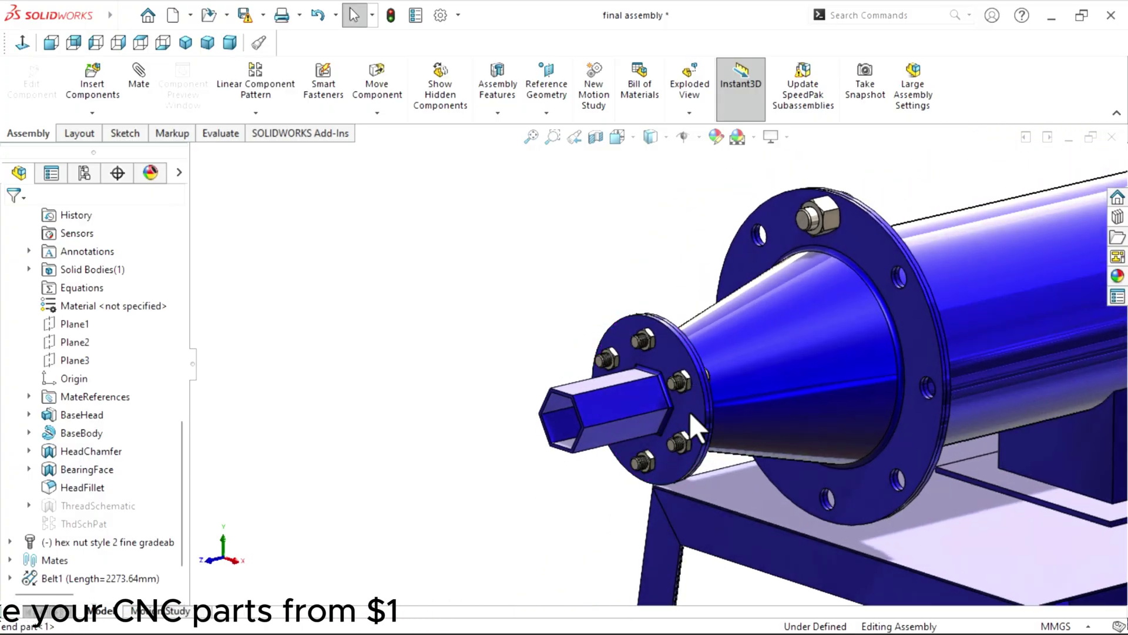
Step: Set up another circular component pattern around the End connector's round face, with the large flange's hex nut and hex screw as components
scroll(691, 341, down, 7)
click(691, 341)
click(47, 425)
scroll(593, 358, up, 6)
scroll(840, 264, down, 6)
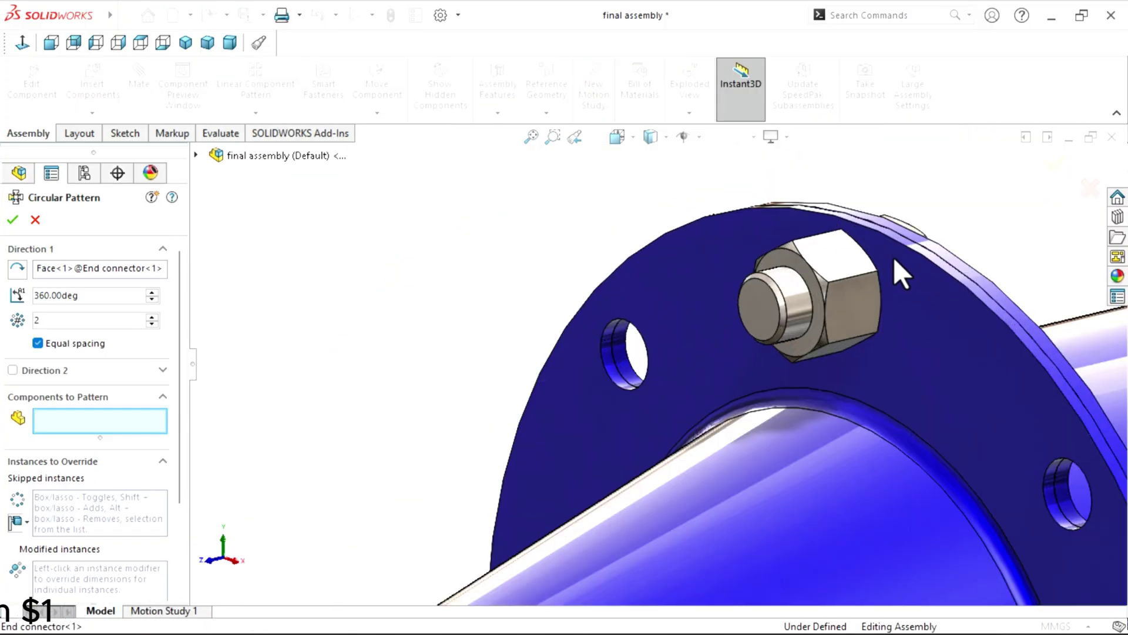
click(826, 279)
click(771, 293)
Step: Set the hex nut and hex screw pattern to 8 equally spaced instances around the large flange and accept it
click(154, 316)
click(153, 323)
click(153, 323)
scroll(722, 433, up, 7)
middle_drag(723, 434, 710, 428)
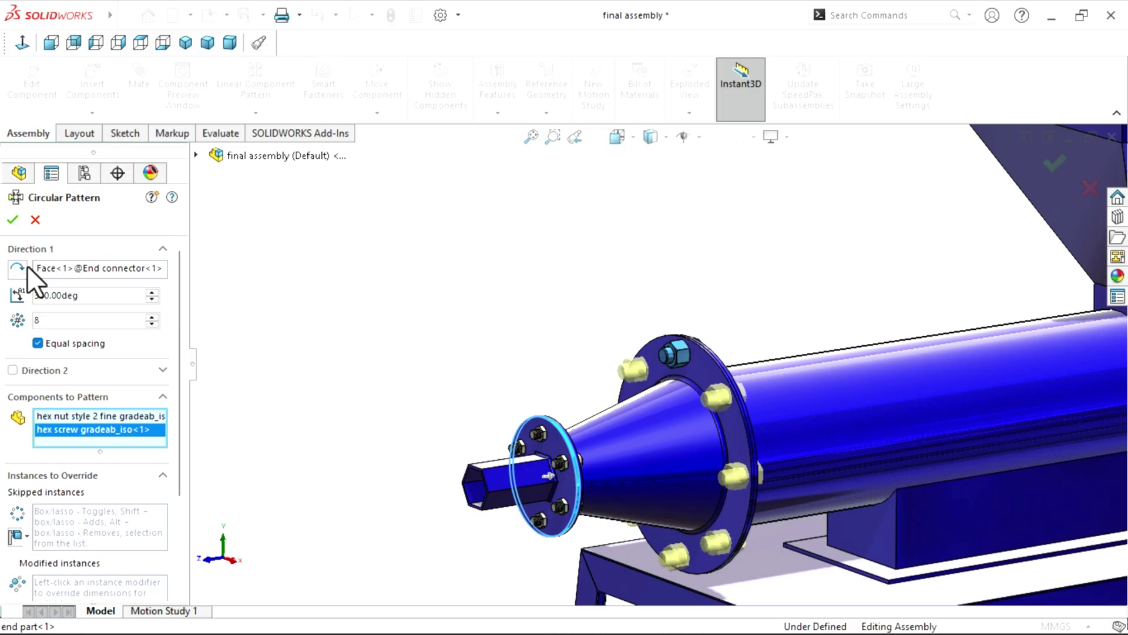
click(13, 220)
scroll(700, 382, up, 3)
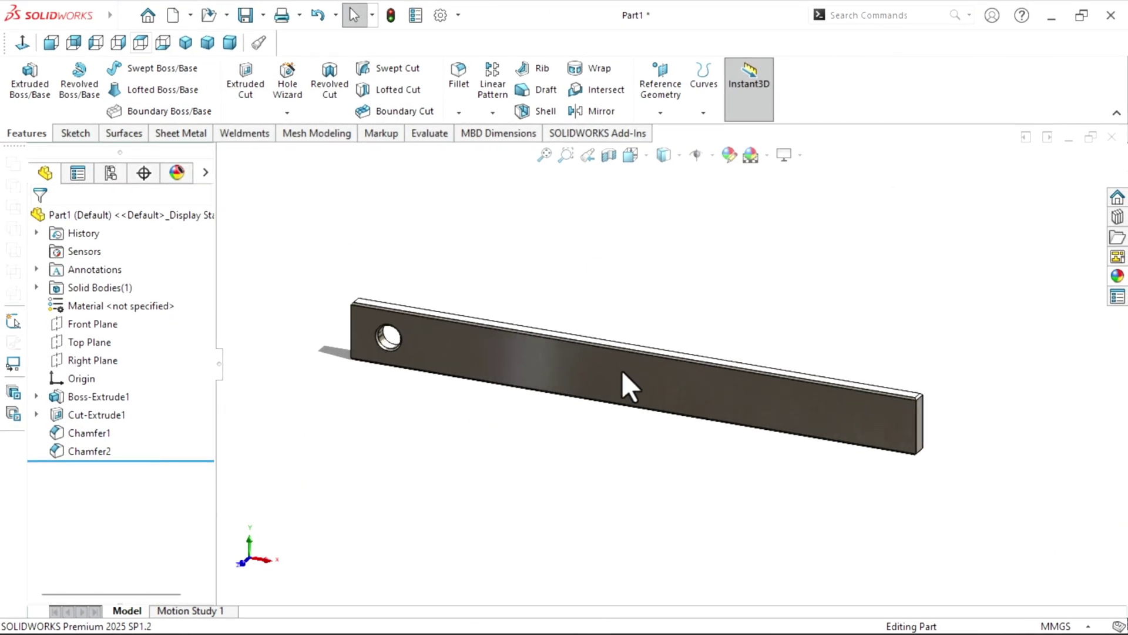
Step: Set up a linear pattern of the Part1 bar's hole cut and its chamfer along the long upper edge
click(486, 112)
click(496, 135)
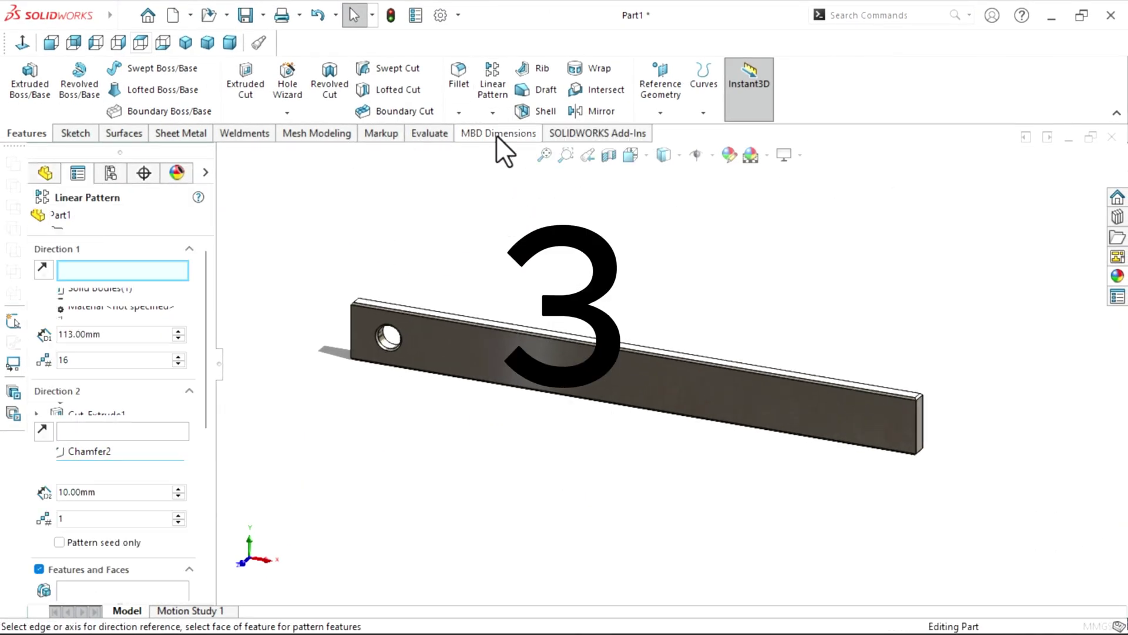
scroll(562, 347, down, 5)
click(551, 365)
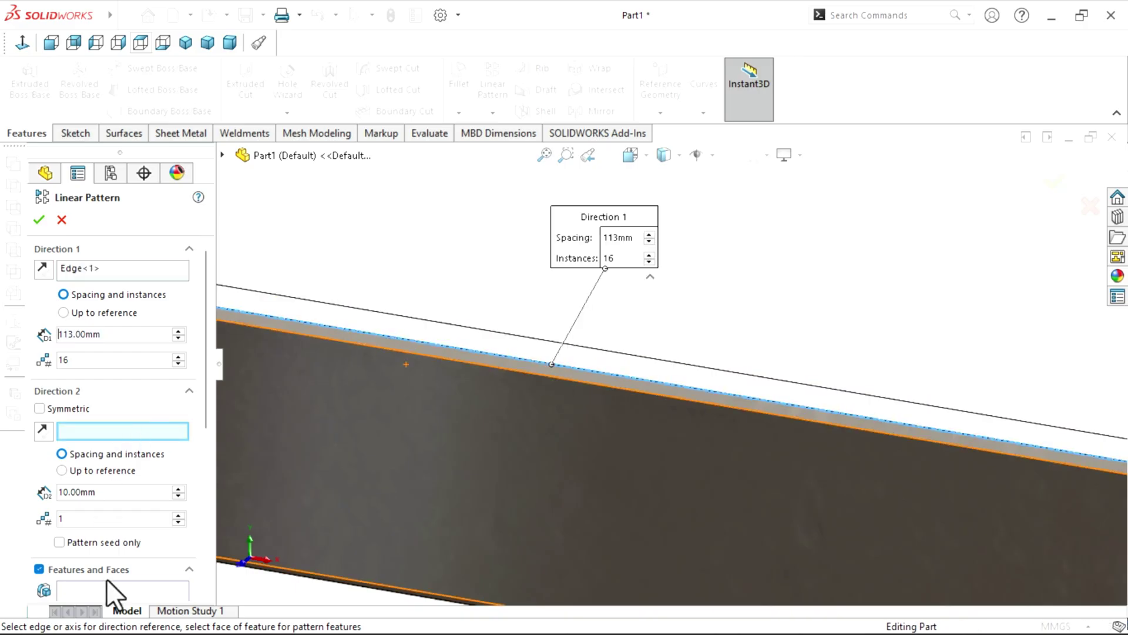
click(107, 588)
scroll(411, 423, up, 5)
scroll(382, 374, down, 6)
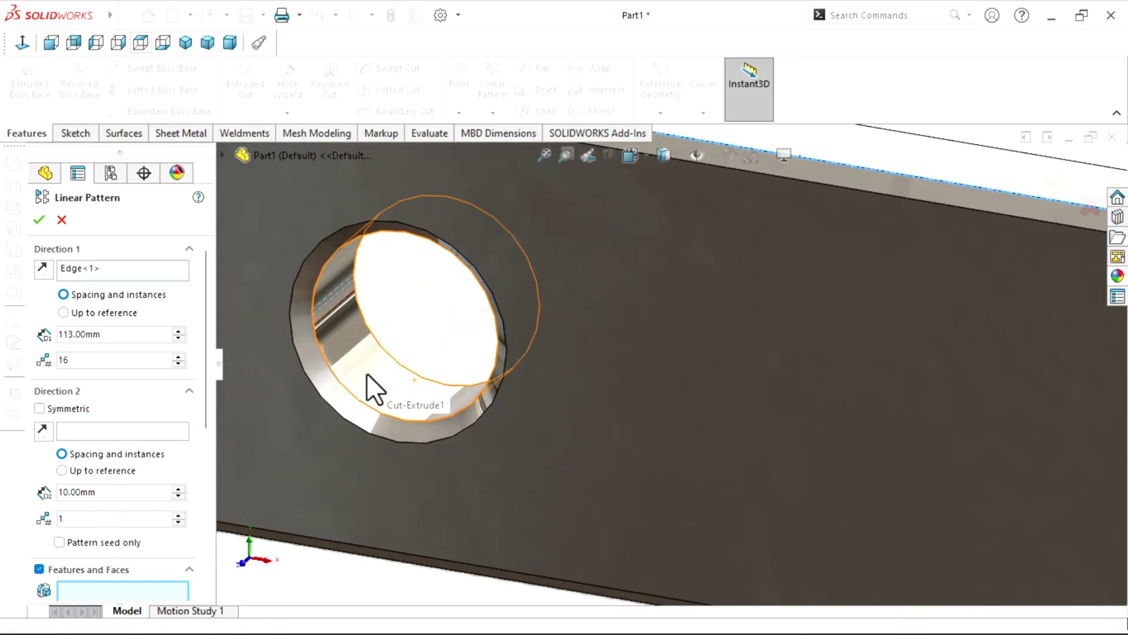
click(322, 382)
scroll(235, 352, up, 5)
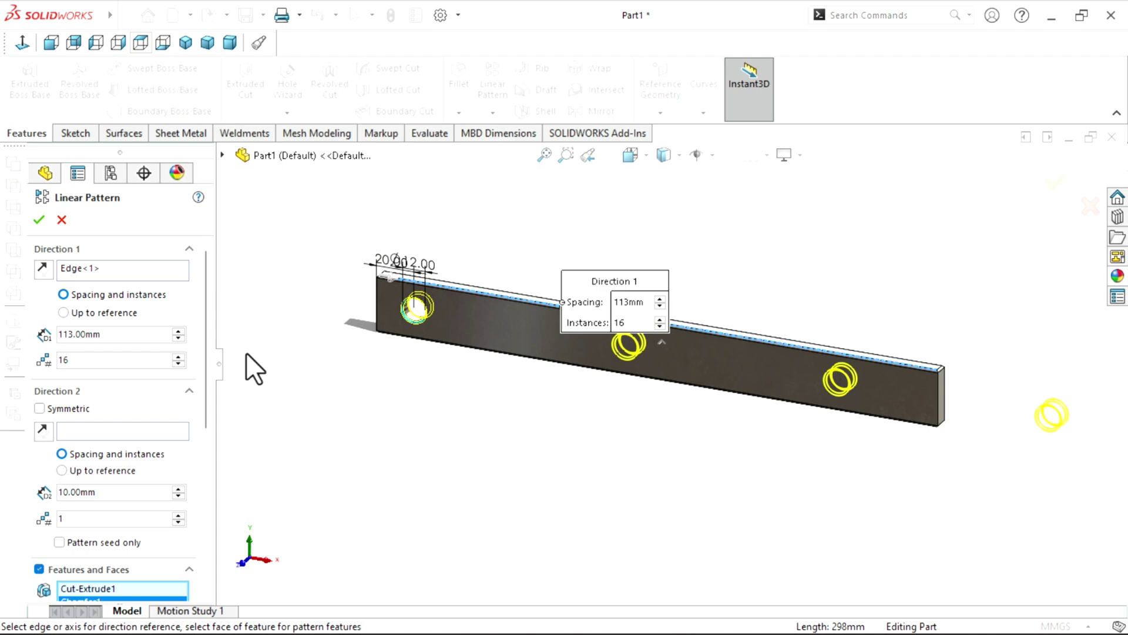
Step: Set the hole pattern to 12 instances spaced 23 mm apart and accept it
click(132, 336)
text(23)
key(Return)
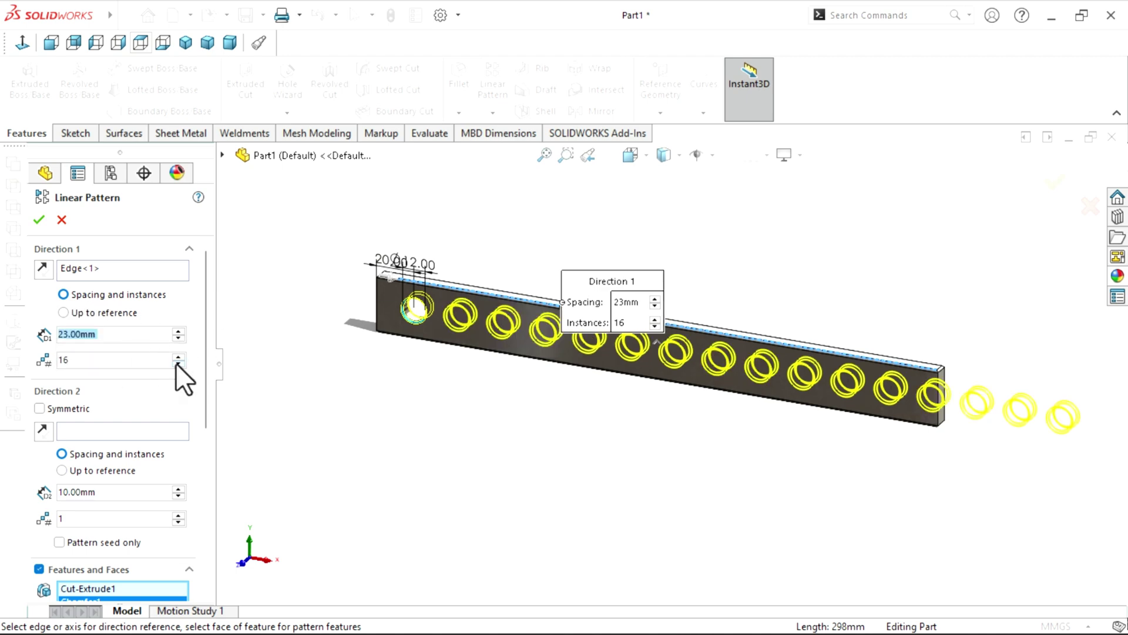
click(176, 363)
click(177, 364)
click(177, 364)
click(177, 364)
click(39, 220)
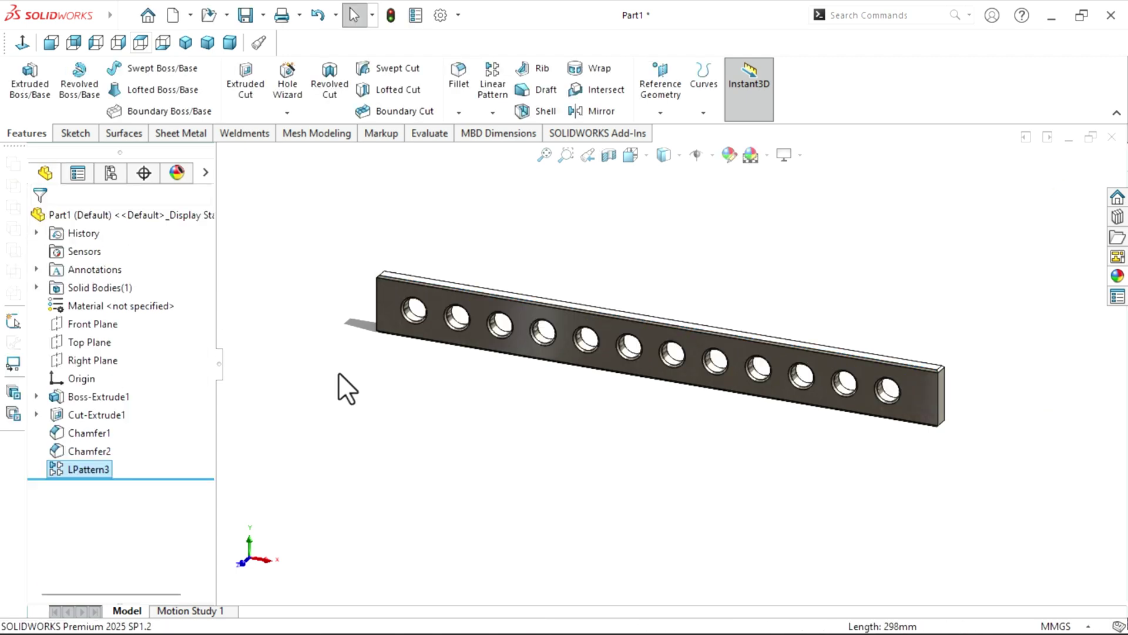
middle_drag(346, 388, 695, 302)
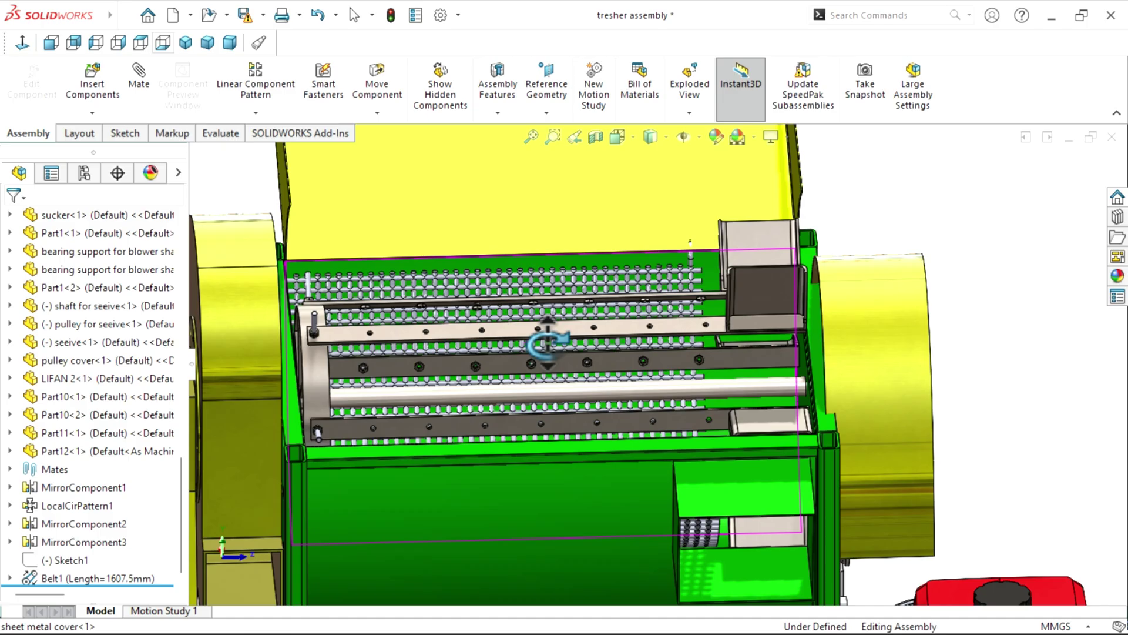
Step: Set up a linear component pattern of the thresher's drum ring along the frame's long front edge
middle_drag(554, 345, 558, 344)
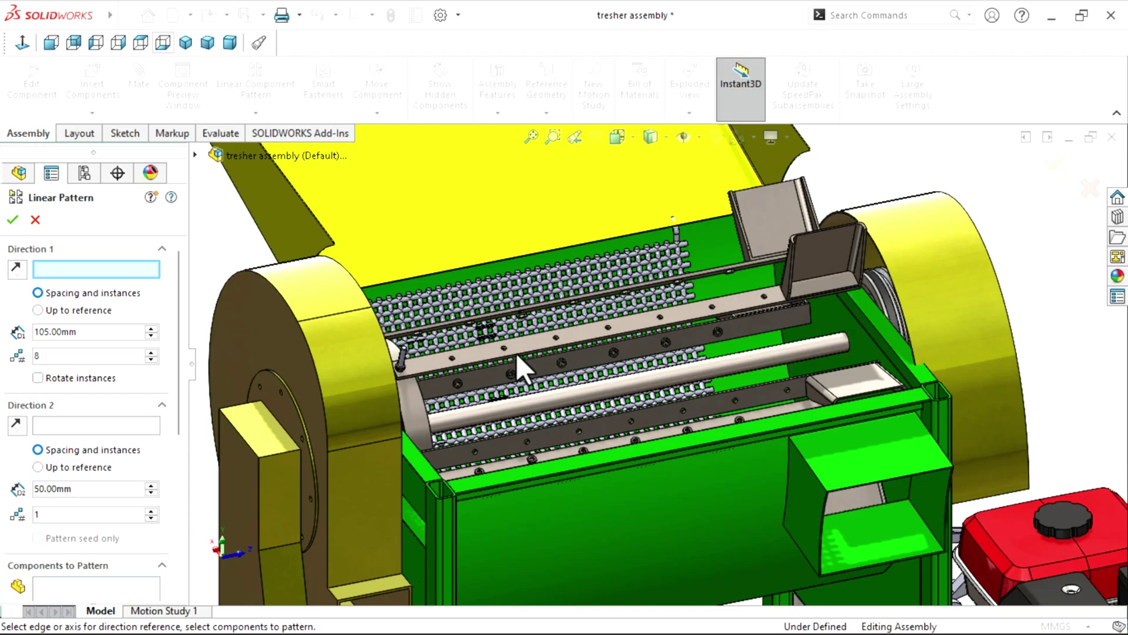
scroll(544, 460, down, 5)
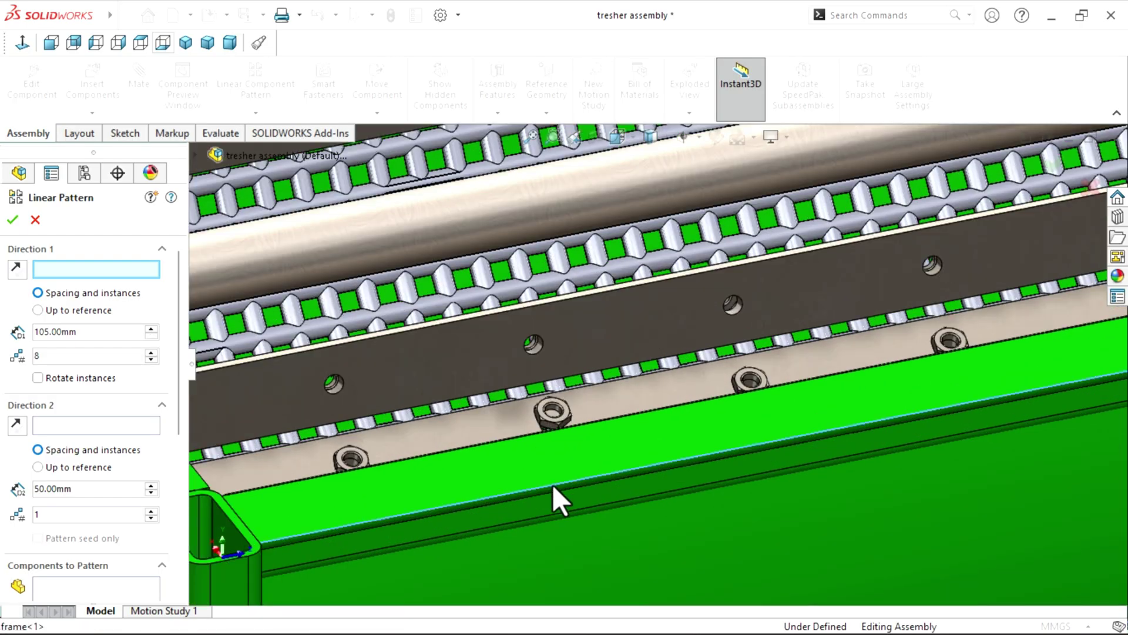
click(552, 484)
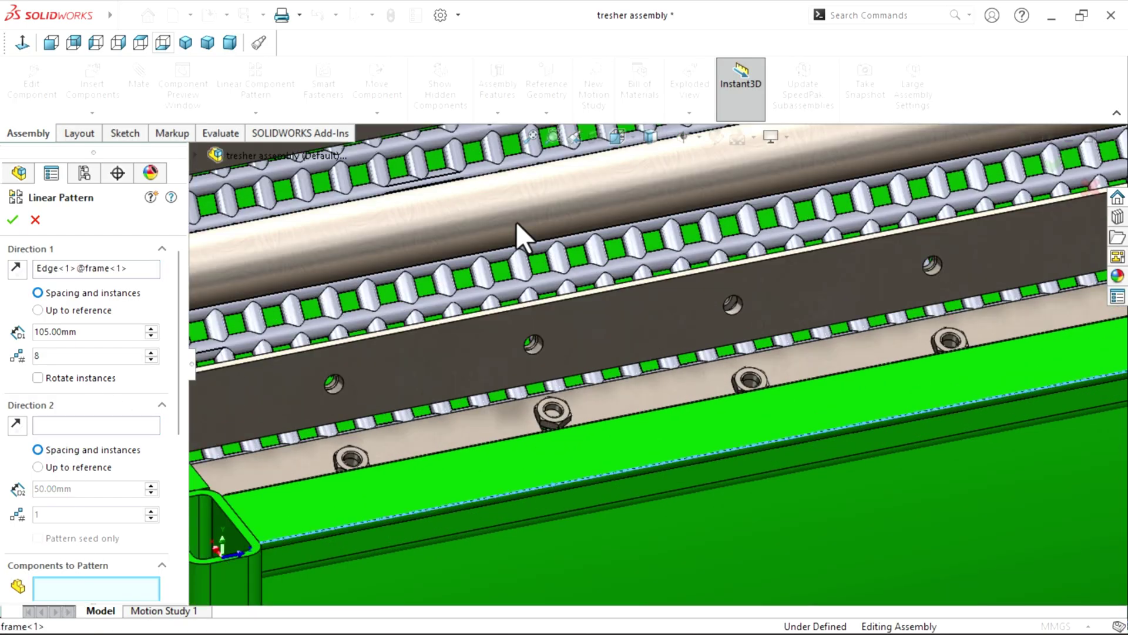
scroll(516, 221, up, 5)
middle_drag(453, 244, 430, 292)
click(430, 291)
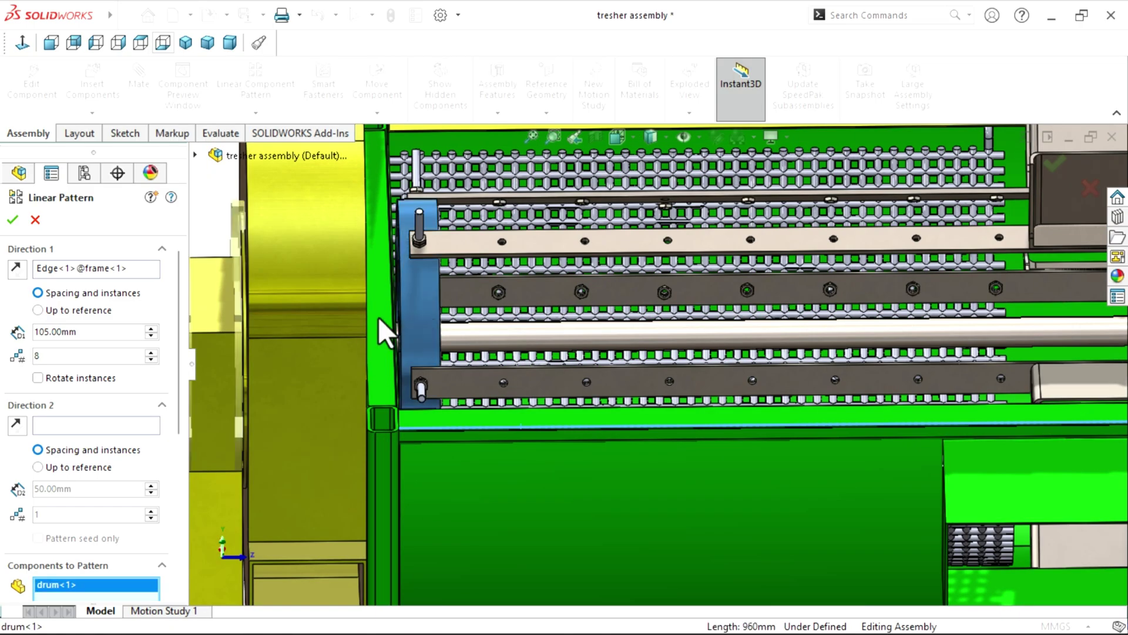
Step: Set the drum pattern to 4 instances and reverse its direction so the copies run along the shaft
click(150, 359)
click(152, 361)
click(152, 361)
click(153, 361)
click(11, 264)
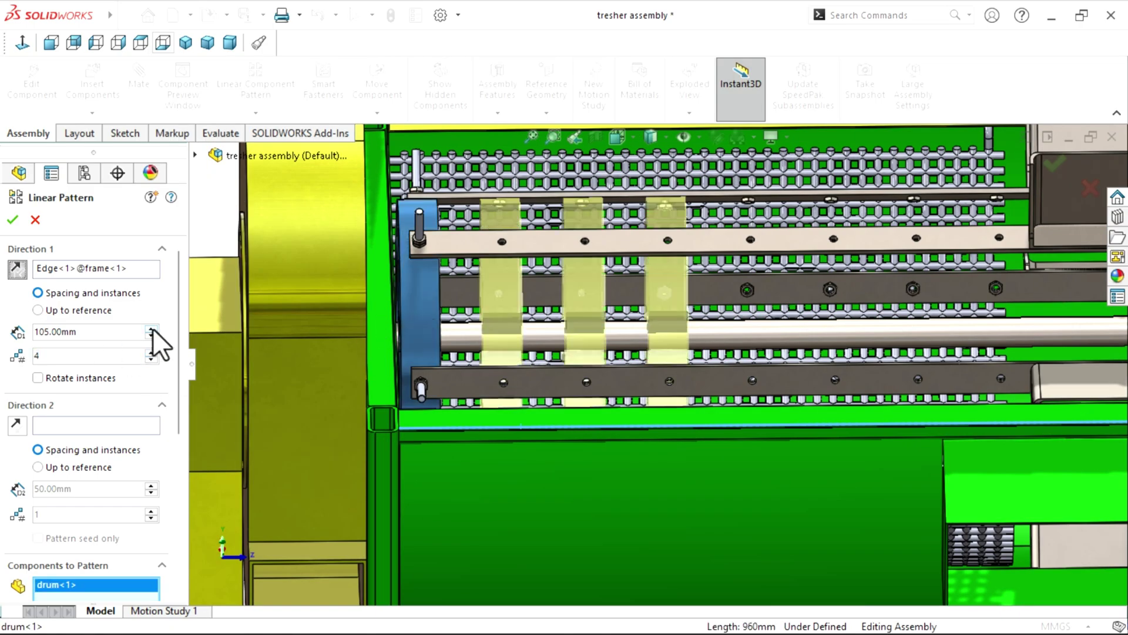
Step: Set the drum pattern's spacing to 250 mm and accept it
click(153, 328)
click(153, 328)
click(153, 328)
click(151, 328)
click(152, 327)
click(152, 328)
click(151, 328)
click(152, 327)
click(151, 328)
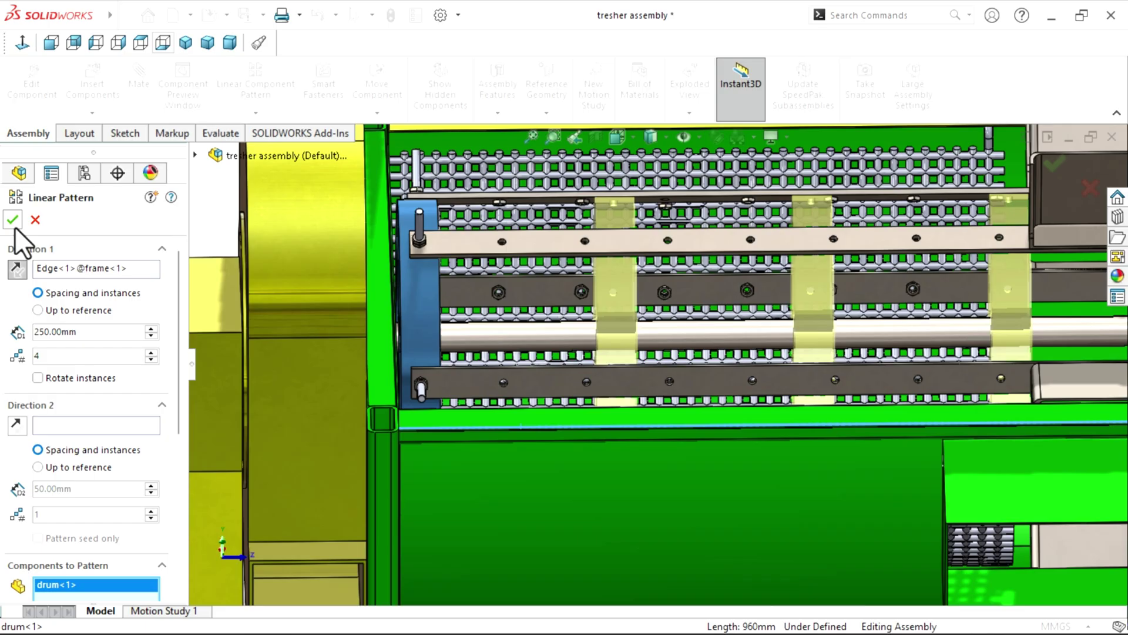
click(13, 219)
Step: Start another linear component pattern with the frame's long front edge as its direction
middle_drag(565, 263, 511, 323)
scroll(546, 294, up, 3)
click(271, 78)
click(92, 272)
scroll(659, 387, down, 10)
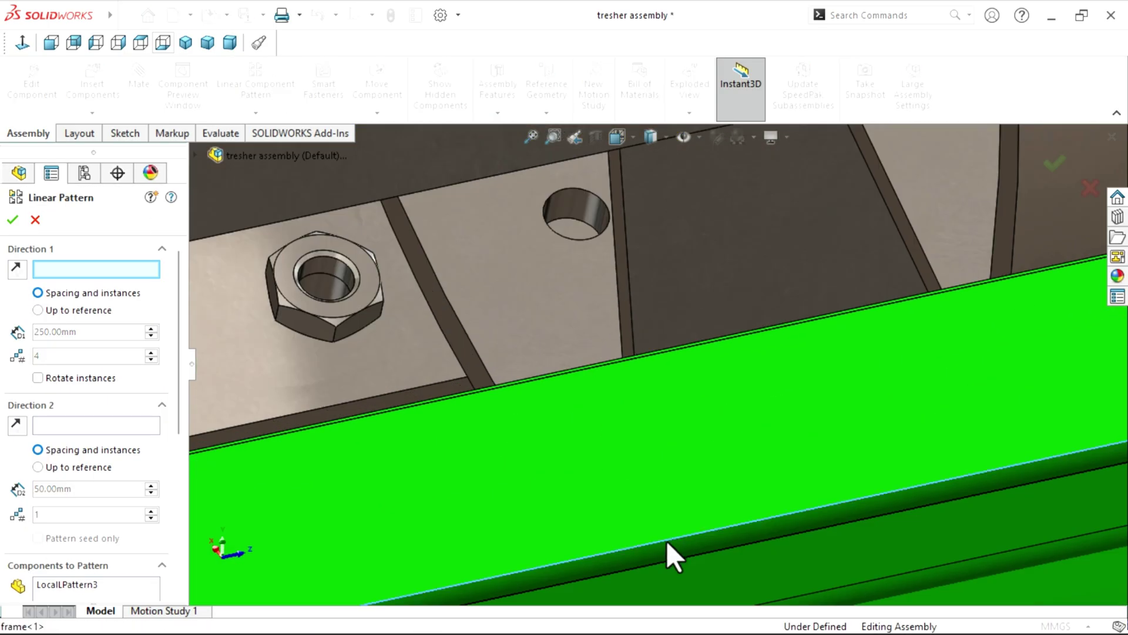
click(666, 541)
Step: Replace the preselected drum pattern with the bar's end screw and its two hex jam nuts as the components to pattern
click(67, 585)
key(Delete)
scroll(376, 306, up, 10)
scroll(504, 224, down, 10)
click(537, 307)
click(561, 400)
click(561, 434)
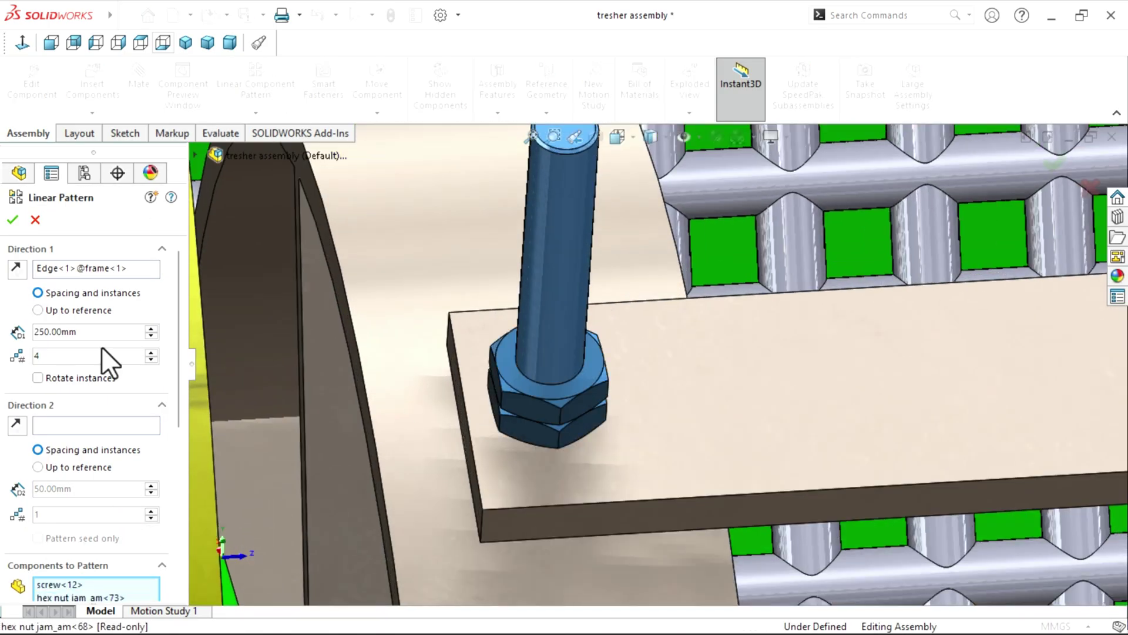
Step: Set the screw and jam nut pattern to 8 instances in the reversed direction, reduce the spacing and accept it
click(152, 354)
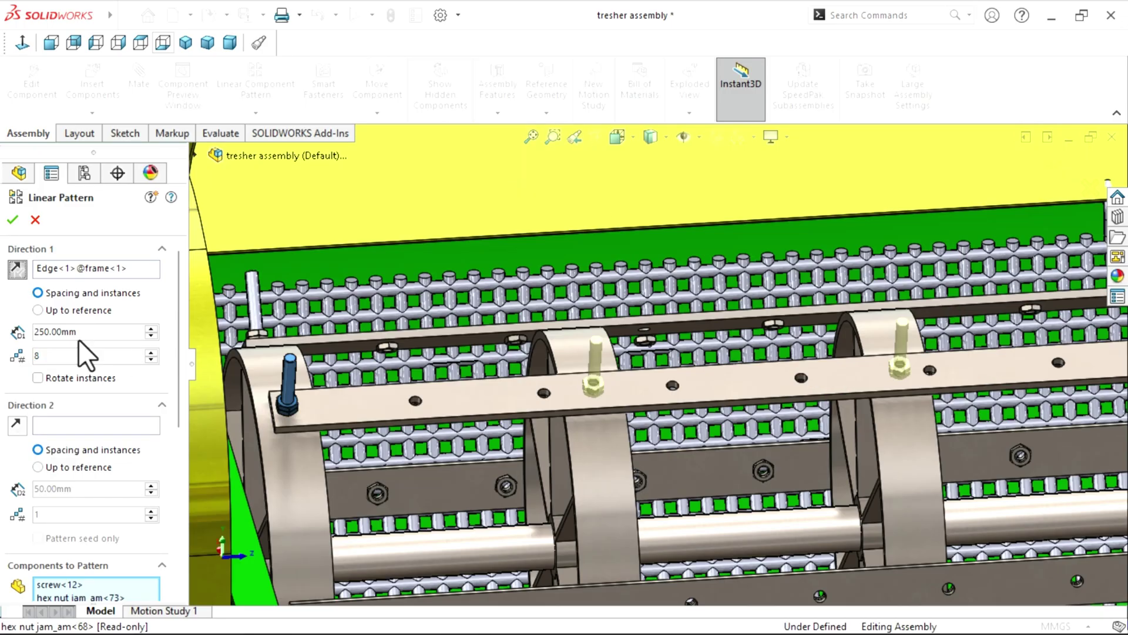
text(110)
key(Return)
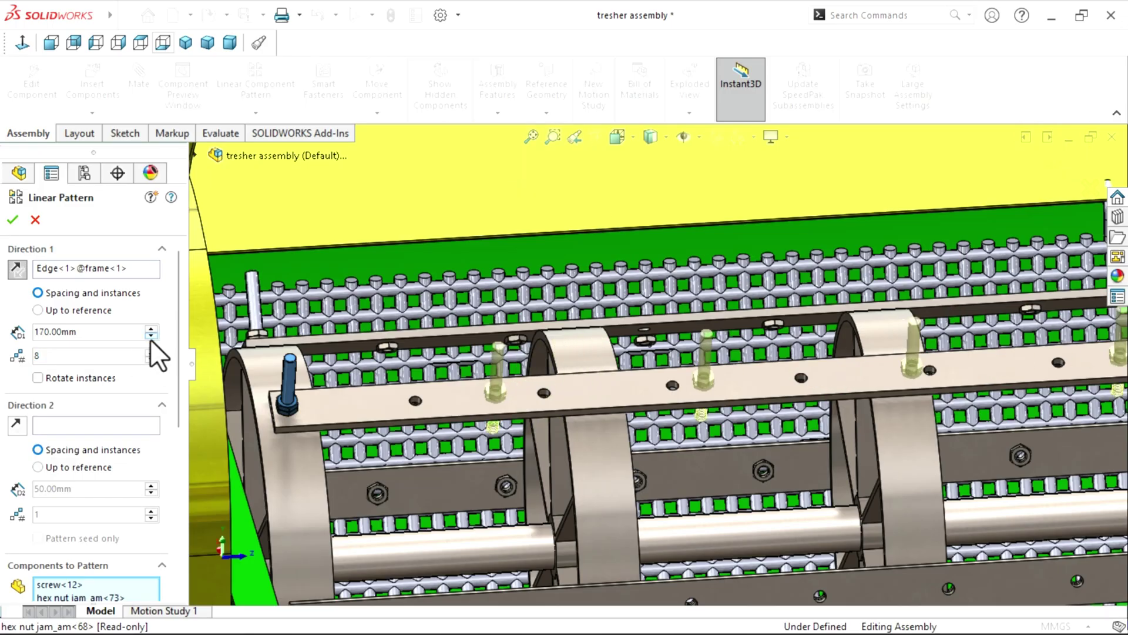
click(12, 219)
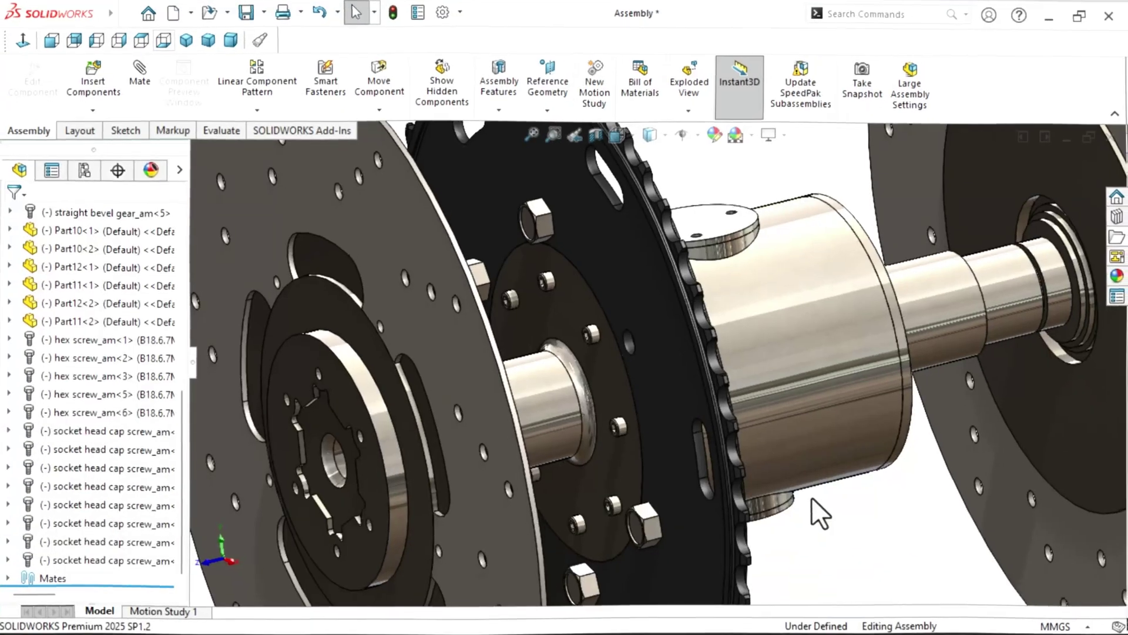
Step: Browse the Design Library's Toolbox to the ISO Bolts and Screws category for the brake disc and sprocket assembly
scroll(691, 400, up, 10)
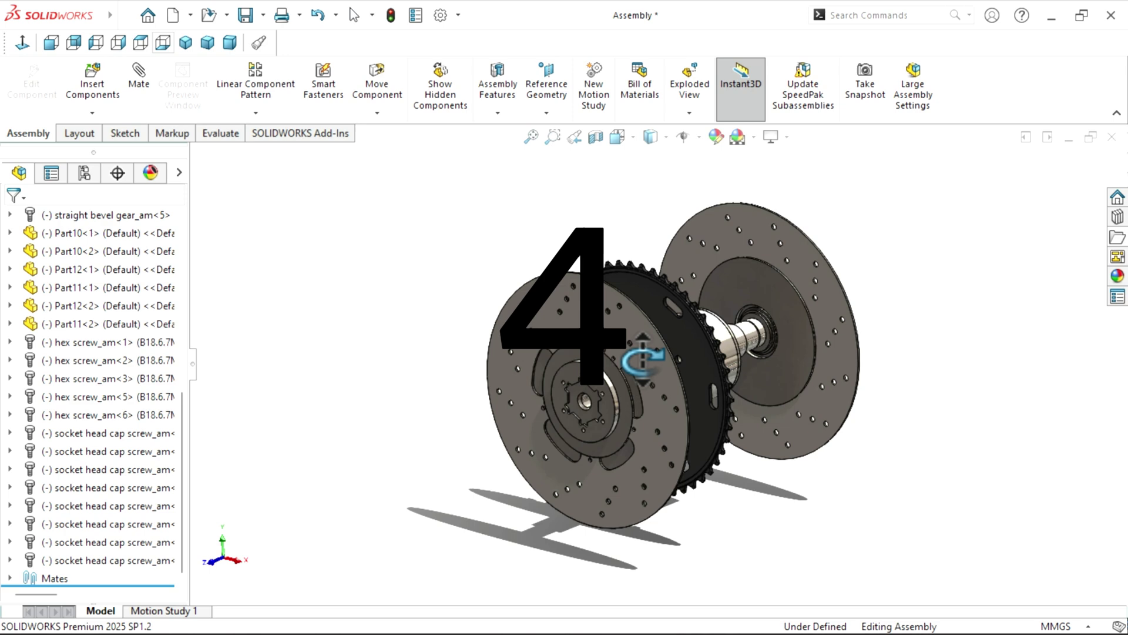
scroll(664, 357, down, 5)
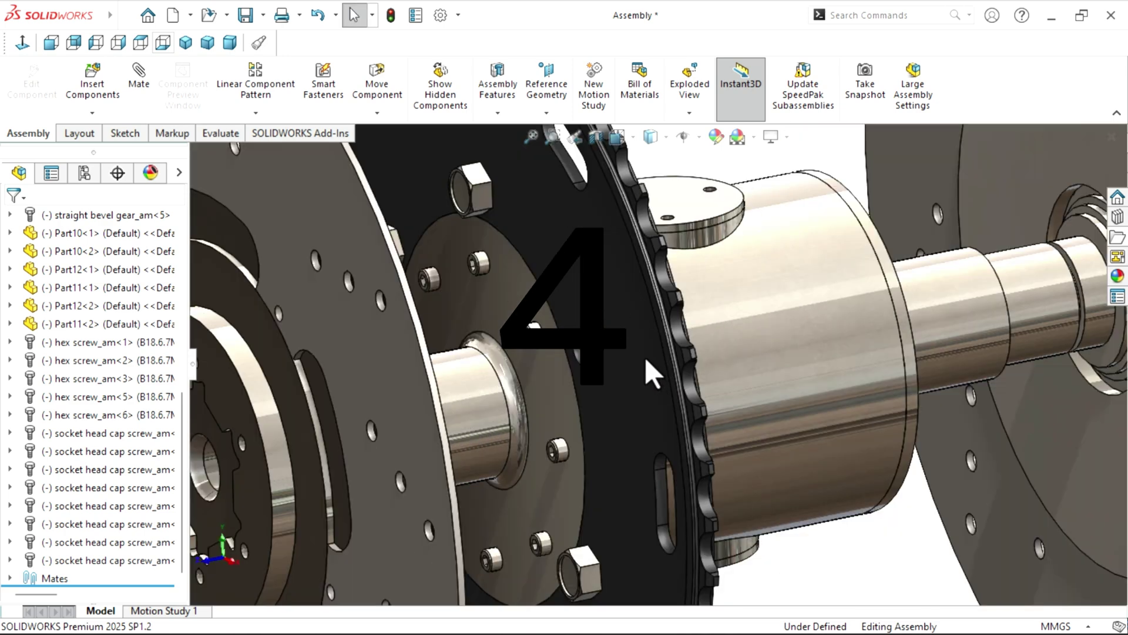
click(1117, 219)
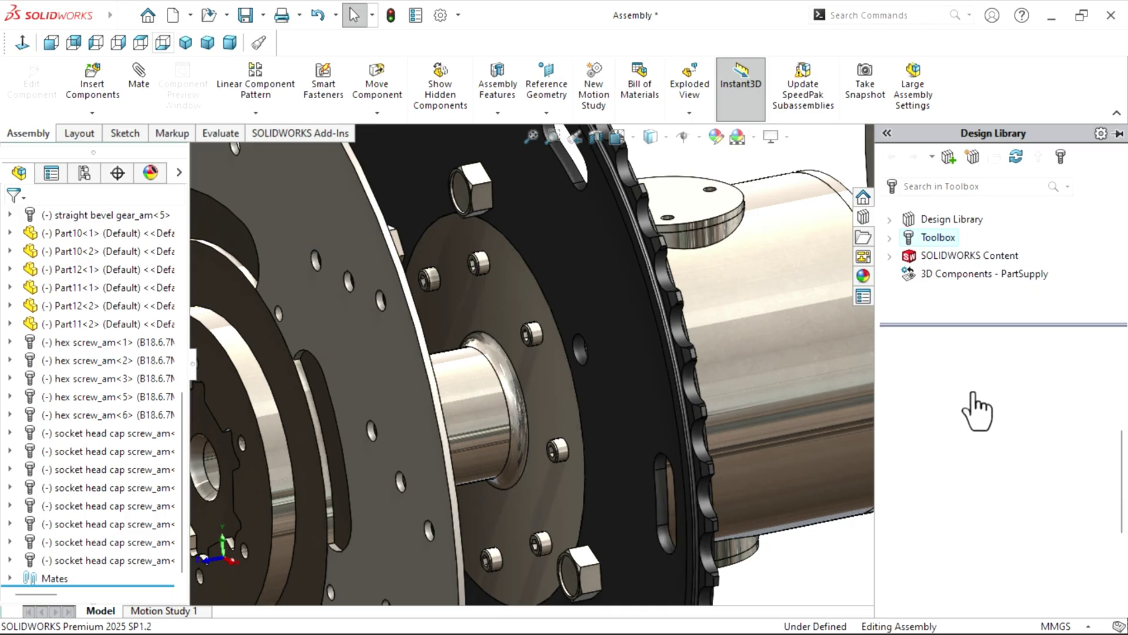
scroll(1002, 469, down, 8)
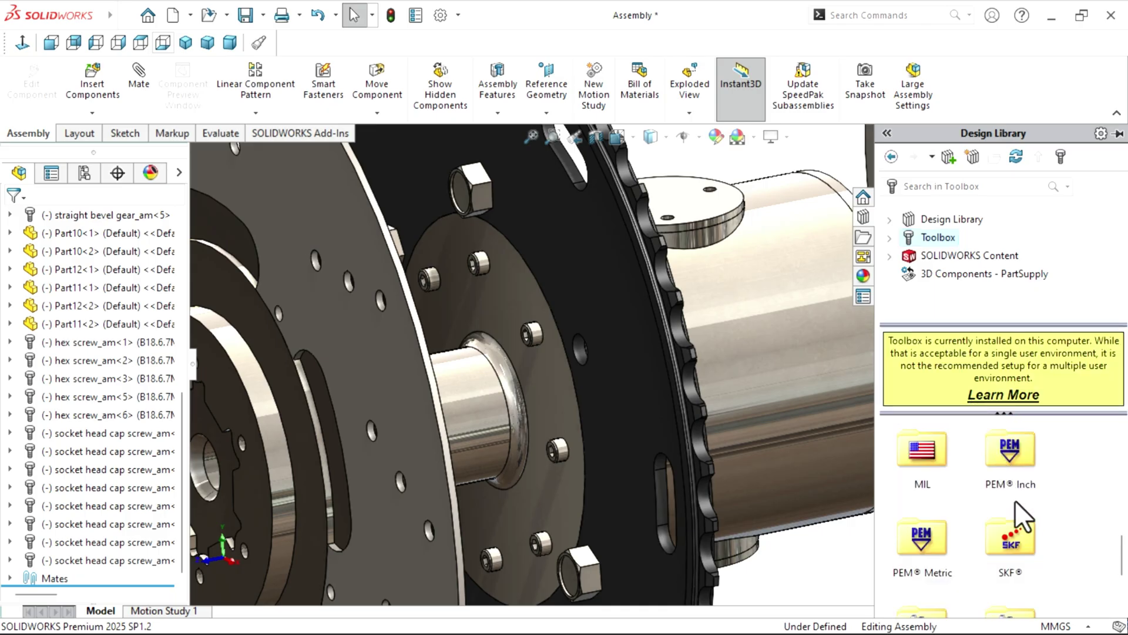
scroll(1014, 500, up, 4)
double_click(1013, 524)
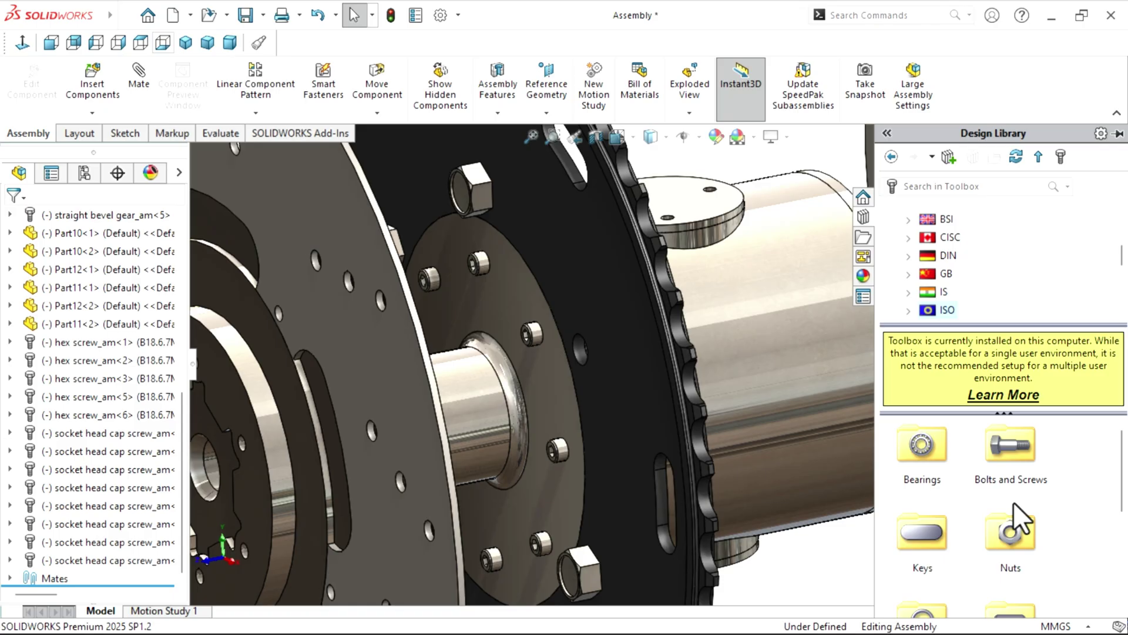
double_click(1006, 453)
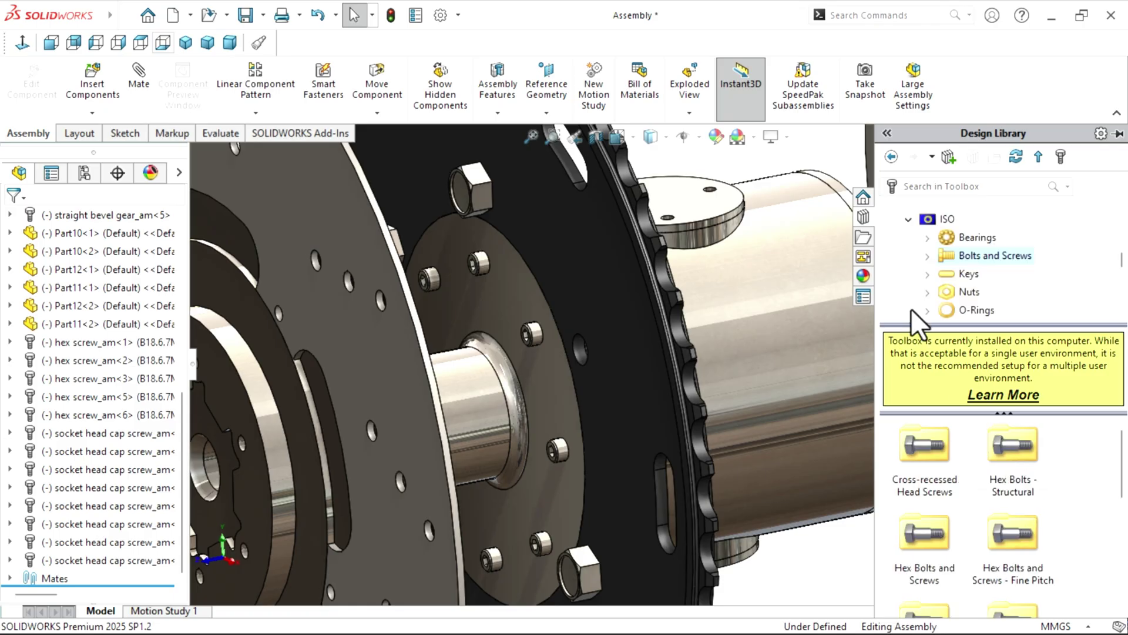
Step: Insert the structural hex bolt Grade C ISO 7412 into the empty hole of the black sprocket
click(927, 256)
click(1005, 241)
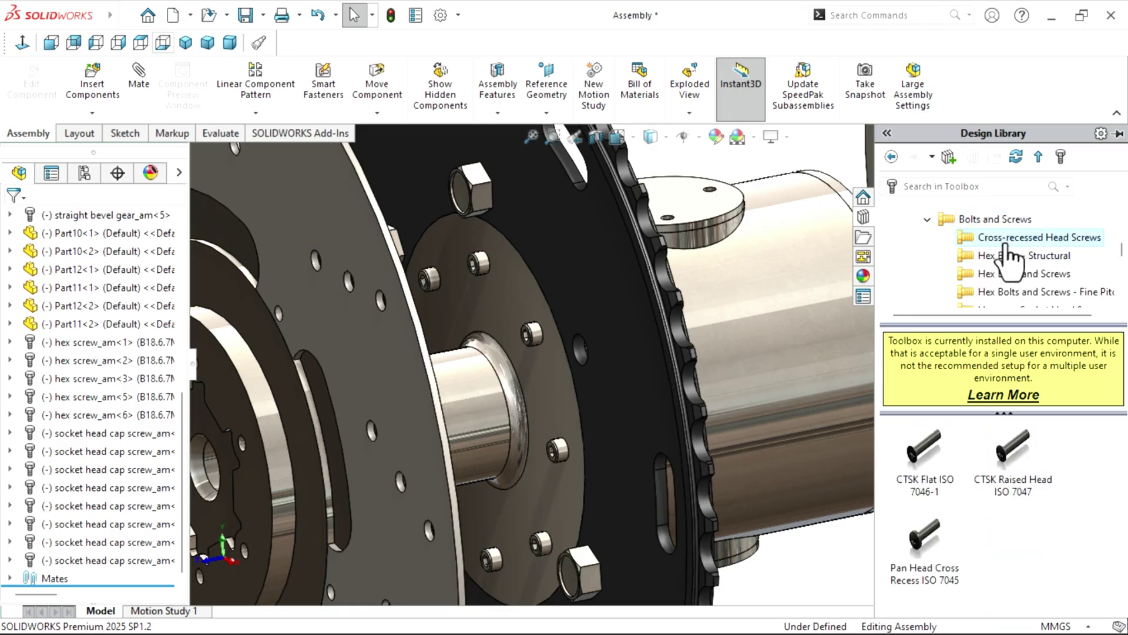
click(1013, 256)
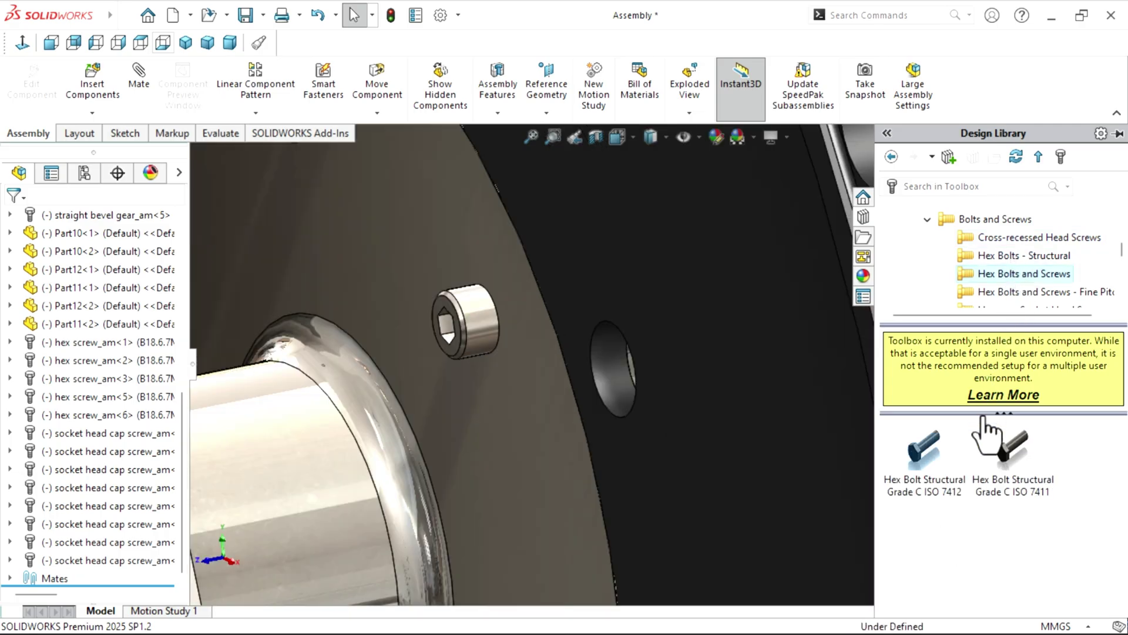
drag(918, 444, 602, 367)
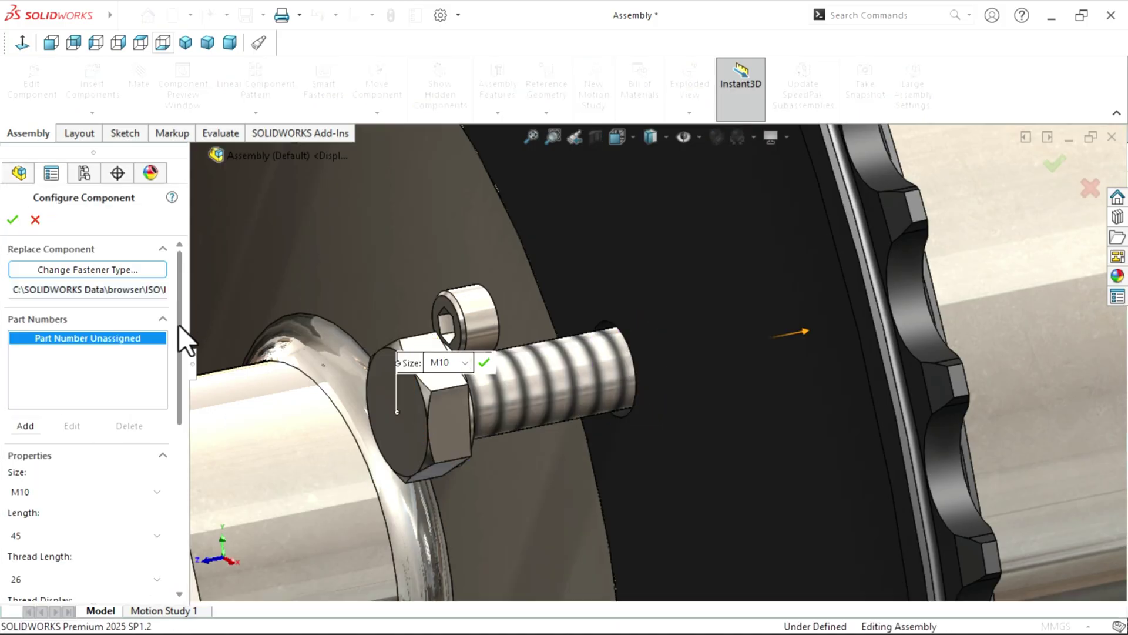
Step: Configure the inserted hex bolt with size M12 and length 50
click(64, 460)
click(45, 349)
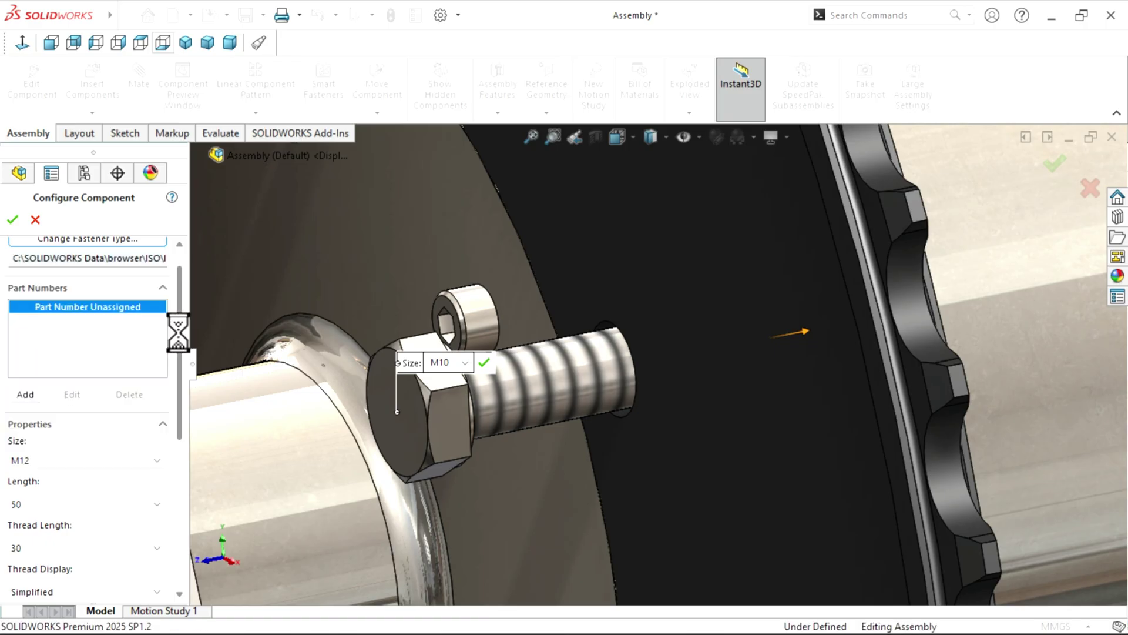
scroll(177, 375, down, 1)
click(44, 463)
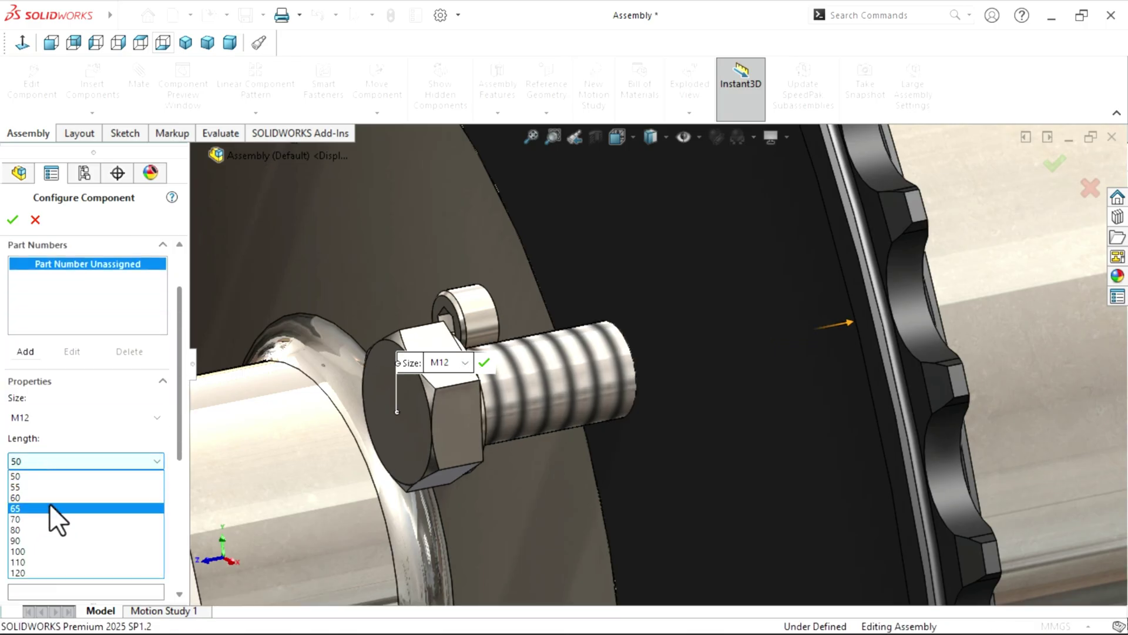
click(50, 476)
scroll(181, 361, down, 4)
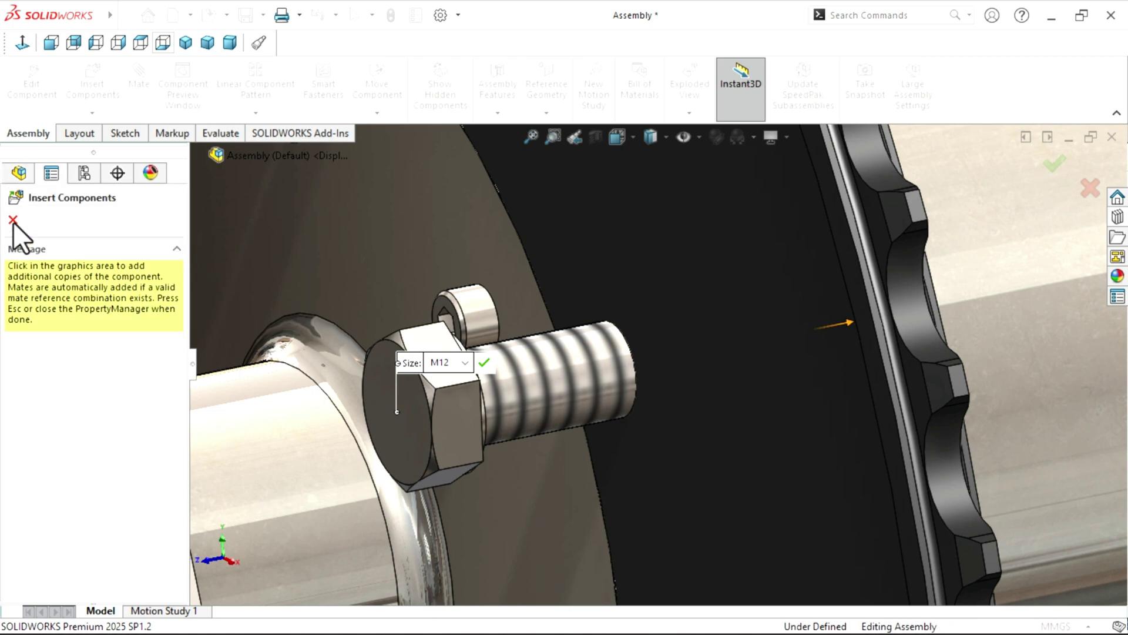
Step: Finish inserting the hex bolt without placing additional copies and inspect it in the brake disc and sprocket assembly
click(13, 221)
middle_drag(616, 437, 644, 360)
scroll(595, 368, up, 3)
middle_drag(729, 470, 660, 378)
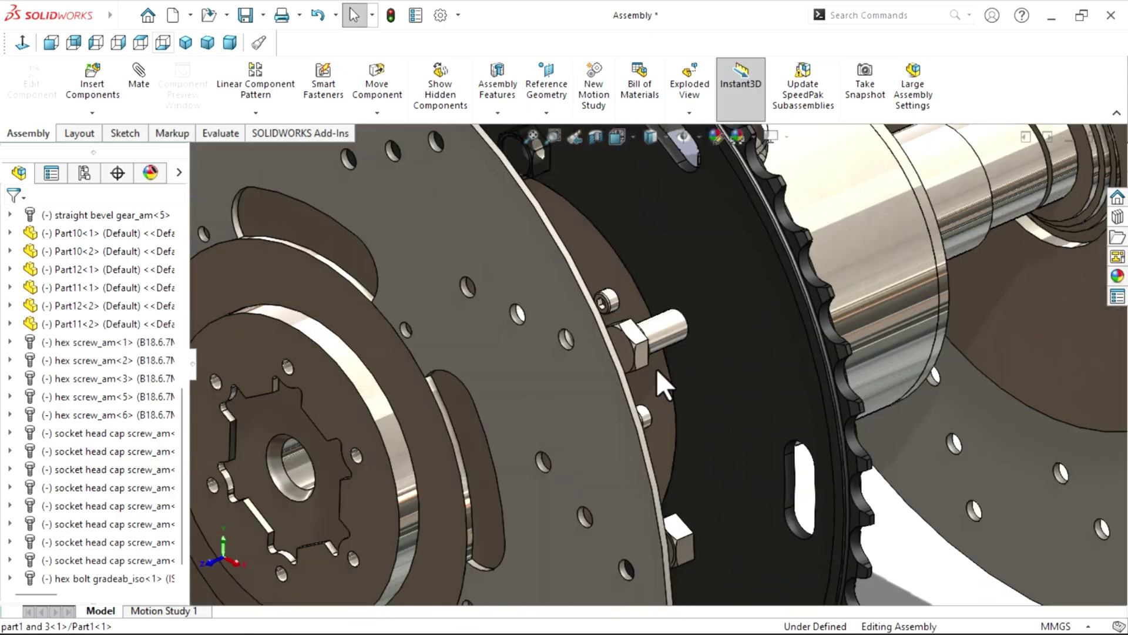
scroll(660, 378, up, 3)
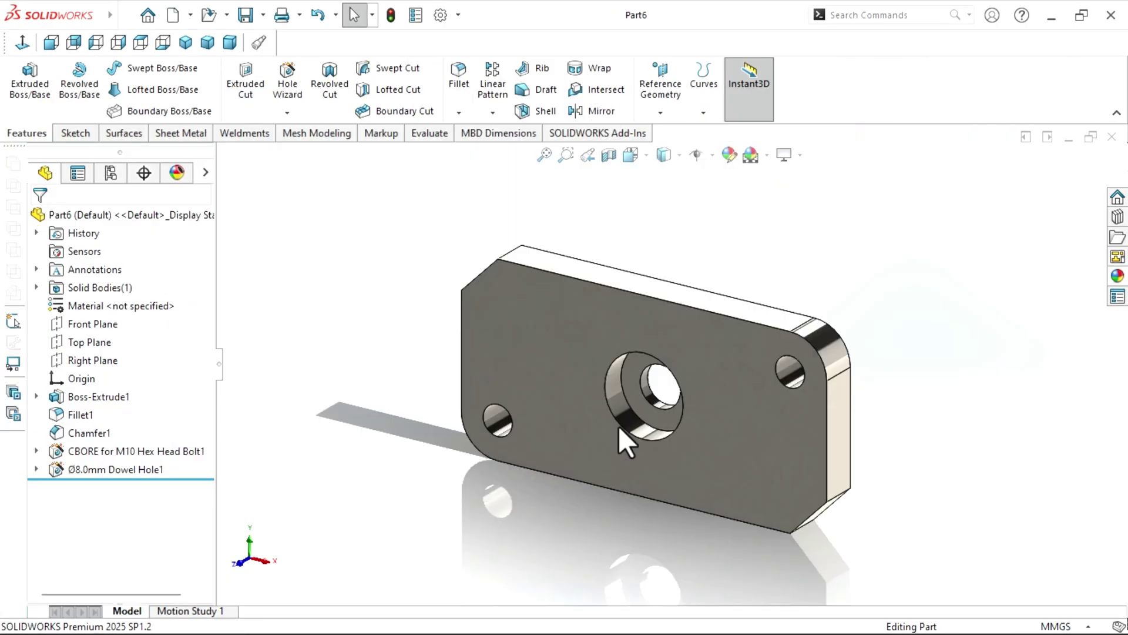
Step: Start adding Part6 to the Design Library with Boss-Extrude1, Fillet1, Chamfer1, the M10 counterbore and the Ø8.0mm dowel hole as items
scroll(669, 430, down, 1)
mouse_move(668, 428)
middle_down()
mouse_move(705, 413)
mouse_move(670, 423)
middle_up()
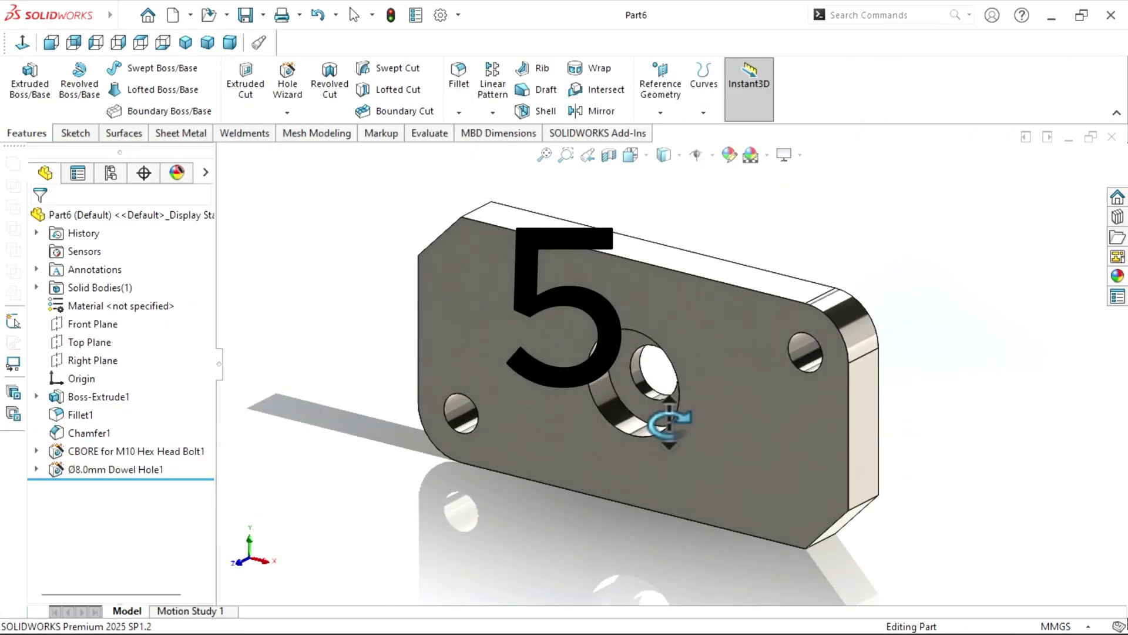
click(1118, 217)
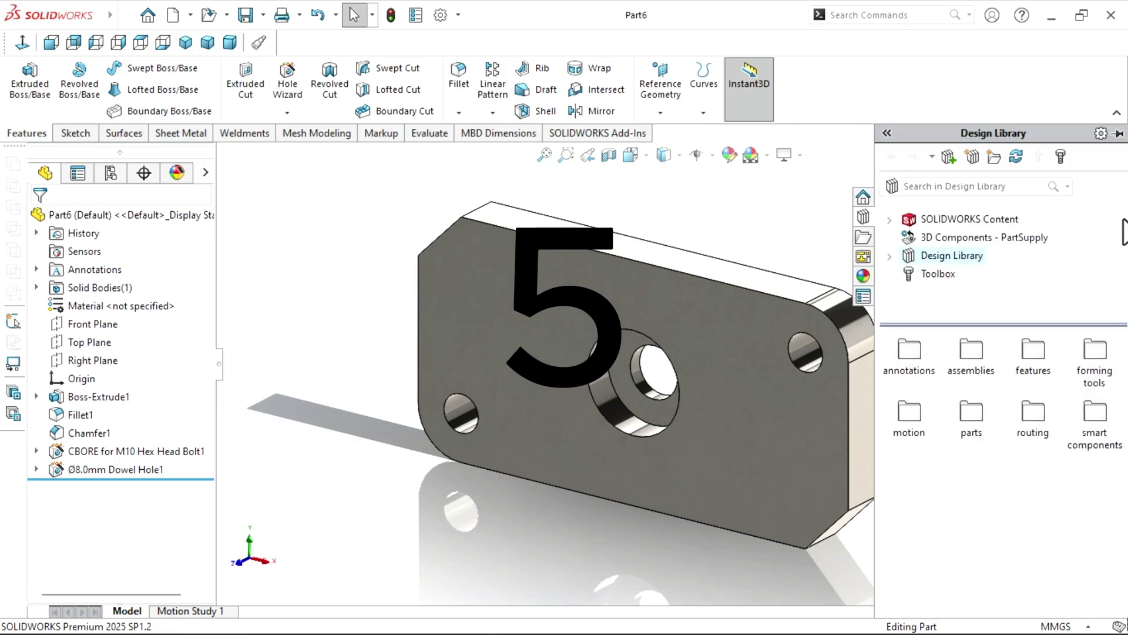
click(948, 156)
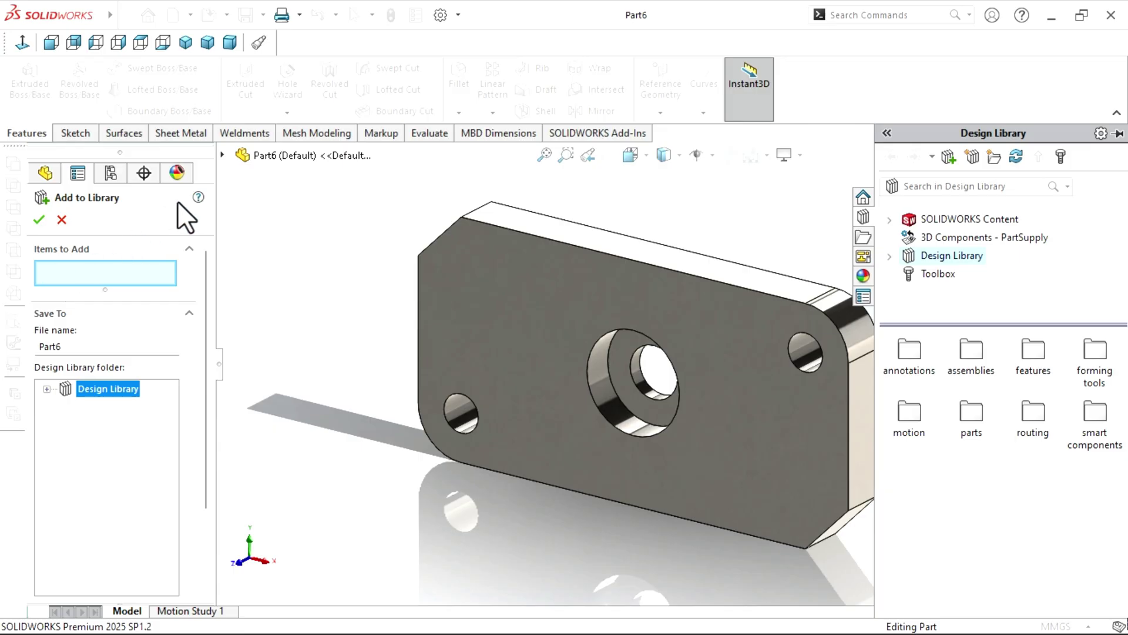
click(222, 155)
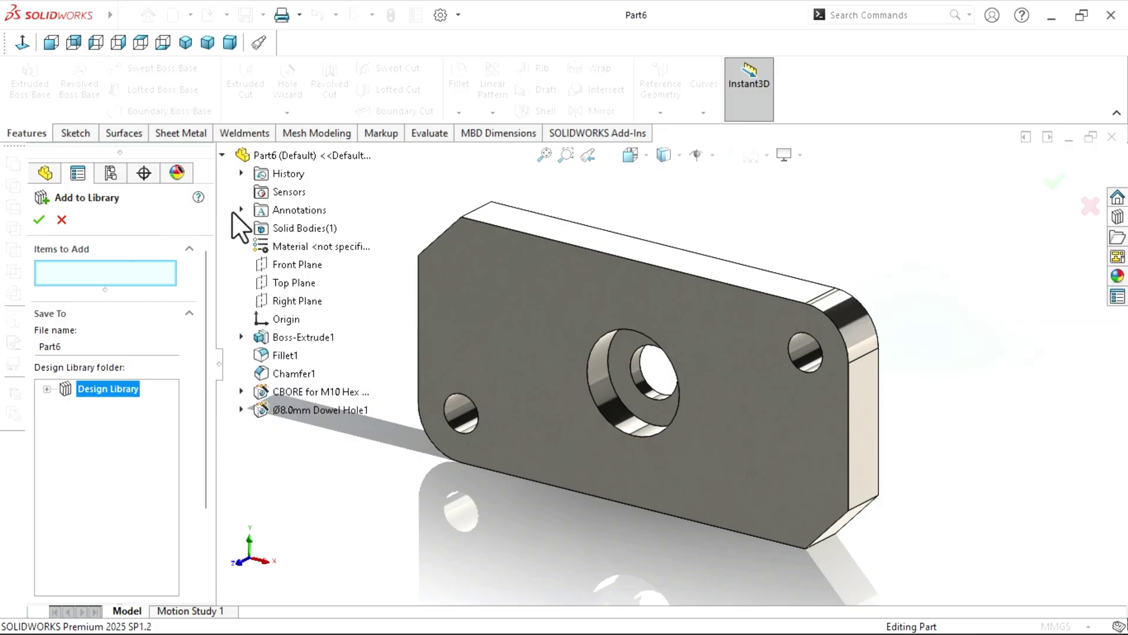
click(288, 336)
click(282, 355)
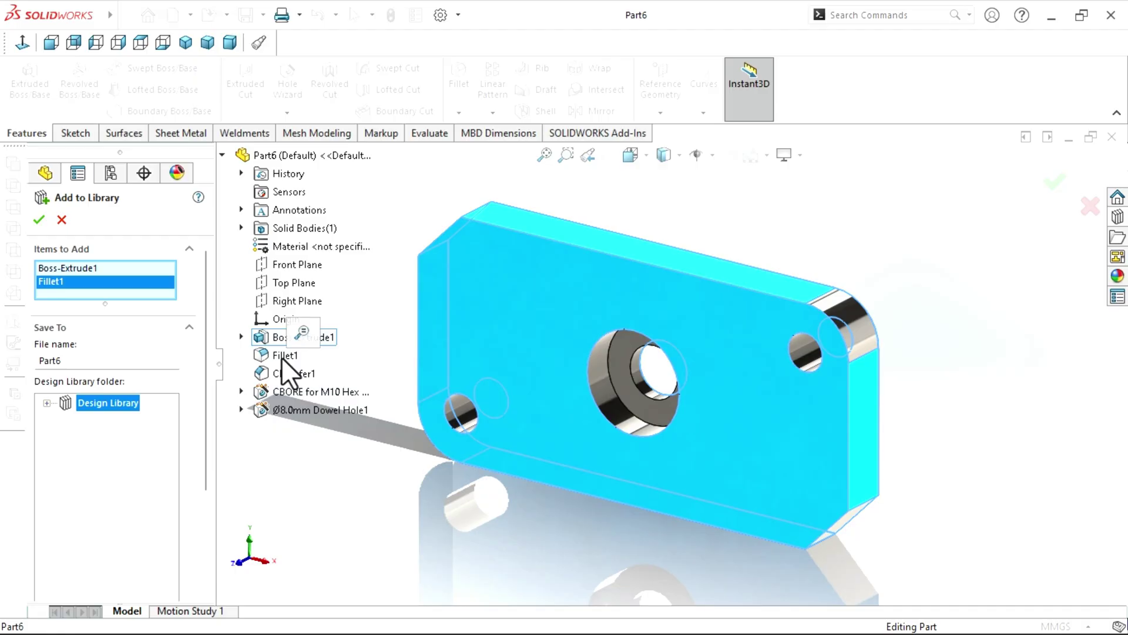
click(283, 374)
click(288, 390)
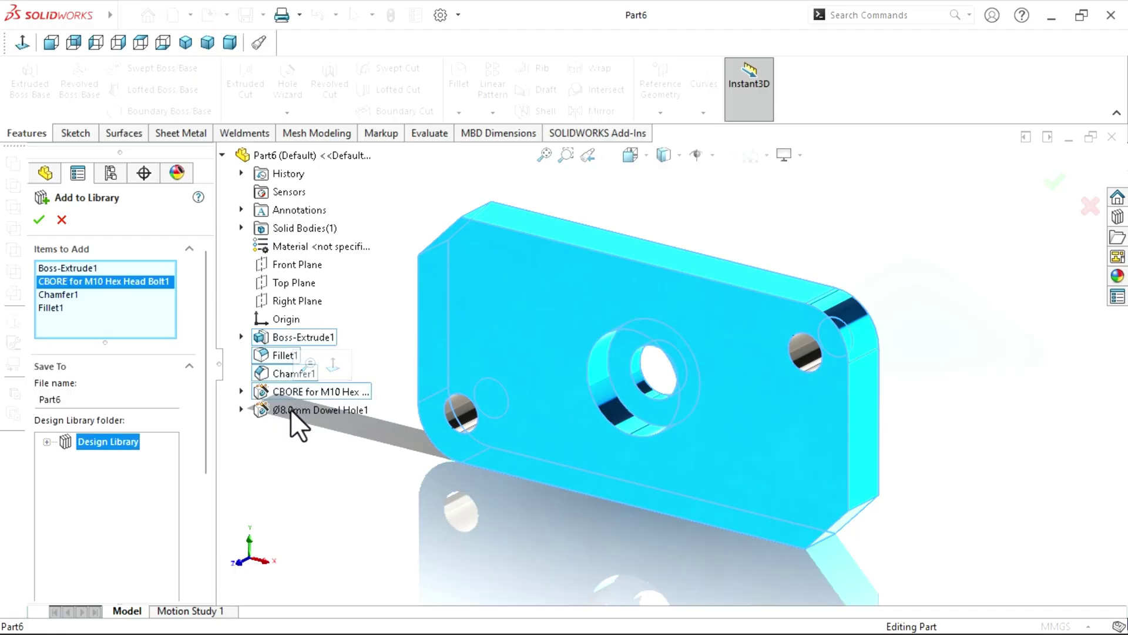
click(290, 410)
Step: Name the library file "sheet metal" and save it in the Design Library folder
scroll(147, 353, down, 2)
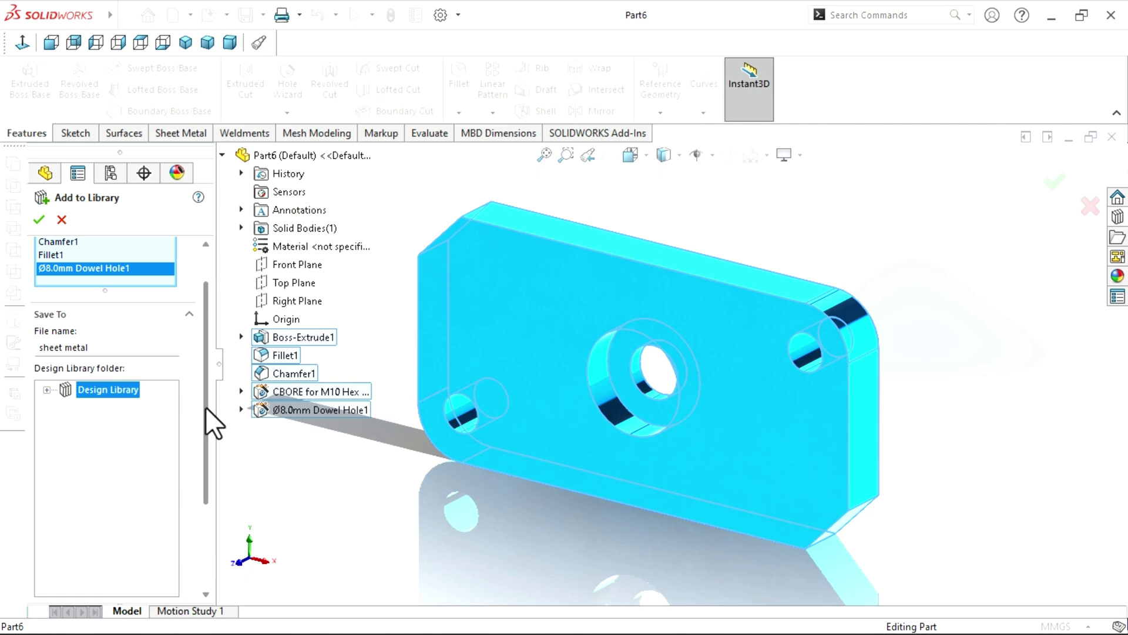
scroll(206, 411, down, 3)
scroll(204, 474, up, 4)
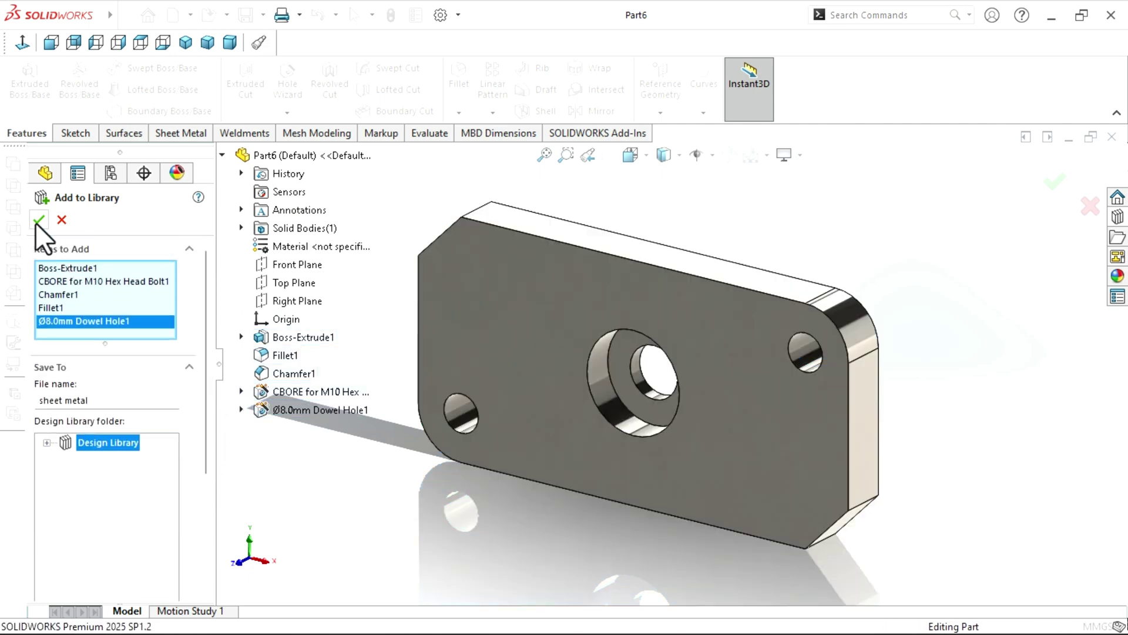
Step: Open the sheet metal library feature, examine the dimensions stored in it and close its file
click(1118, 216)
double_click(934, 353)
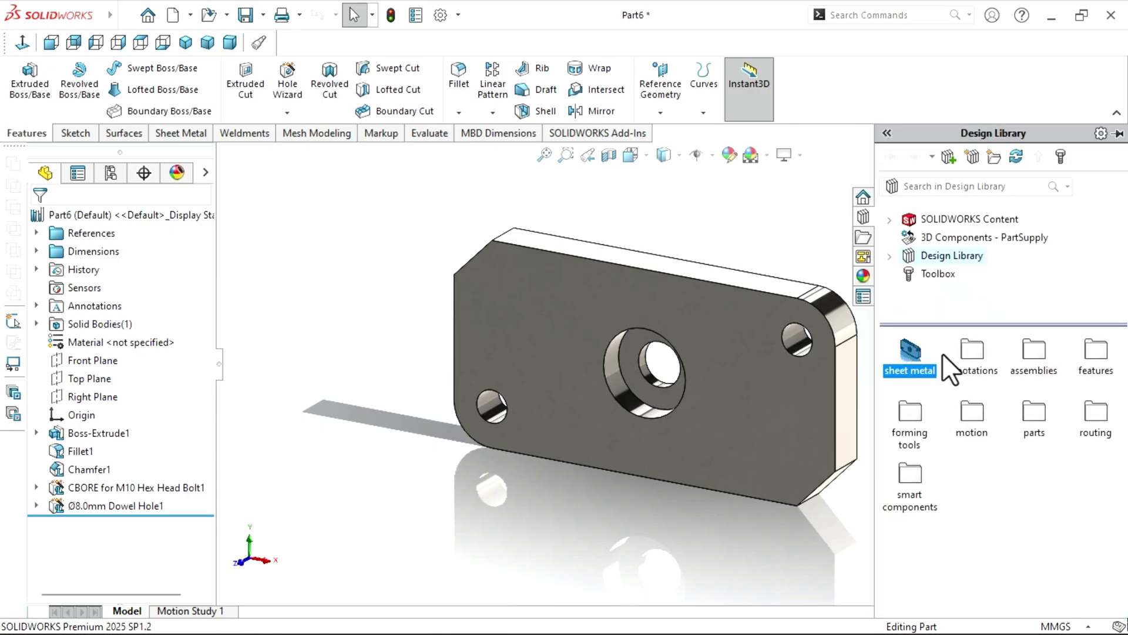
click(42, 174)
click(35, 251)
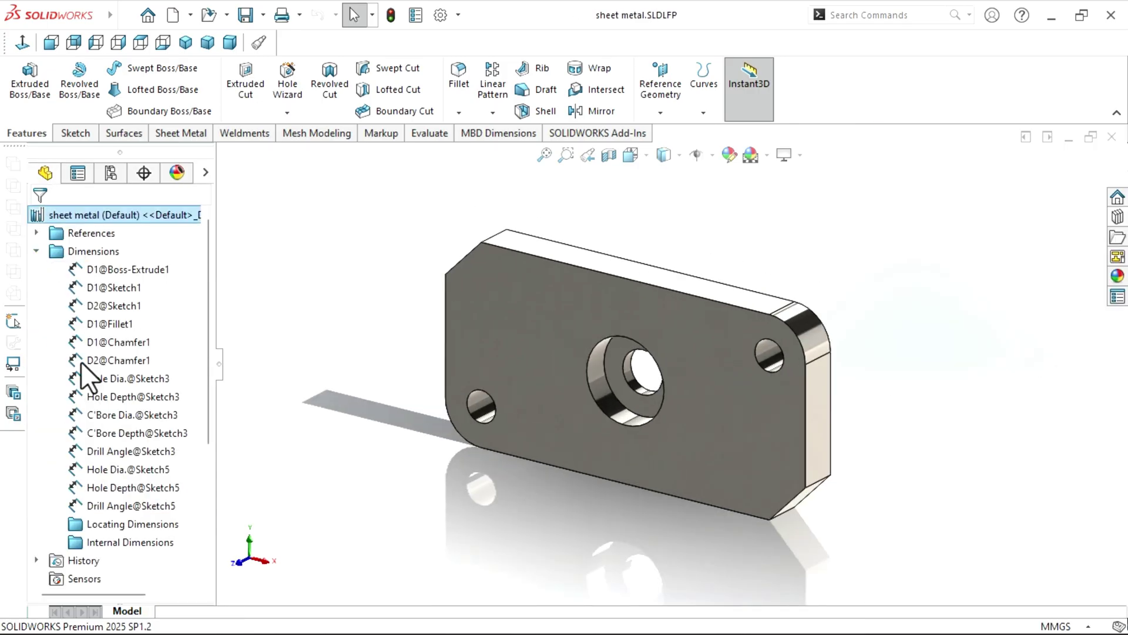
click(35, 251)
scroll(693, 398, up, 2)
scroll(693, 397, down, 2)
middle_drag(675, 236, 666, 244)
click(1111, 137)
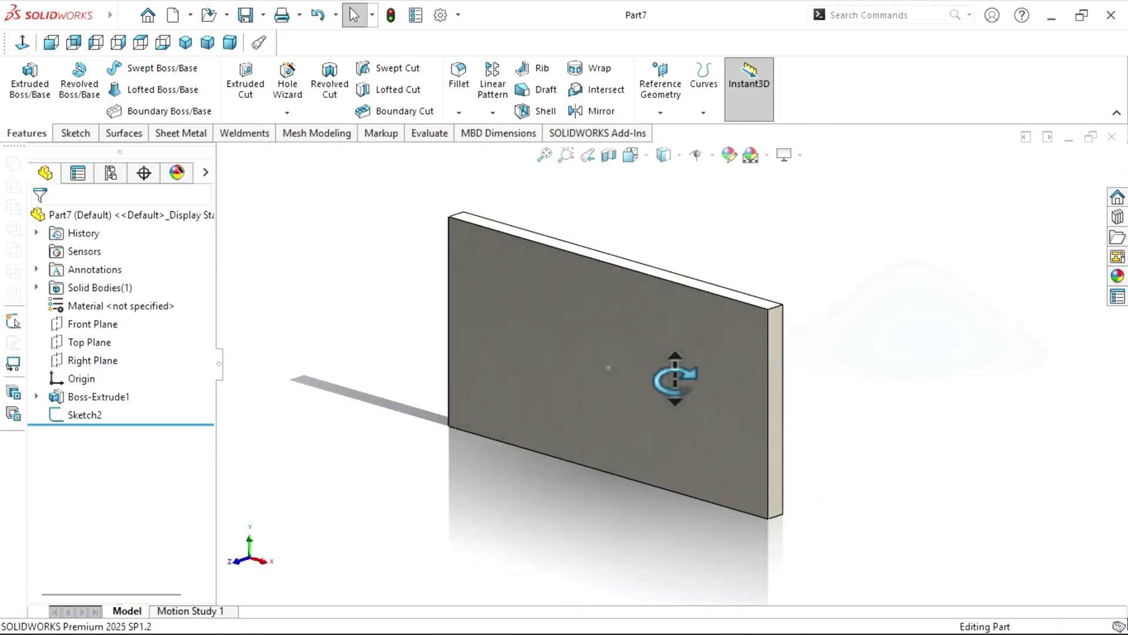
Step: Place the sheet metal library feature on the front face of the Part7 plate, referenced to the existing sketch point
click(1117, 216)
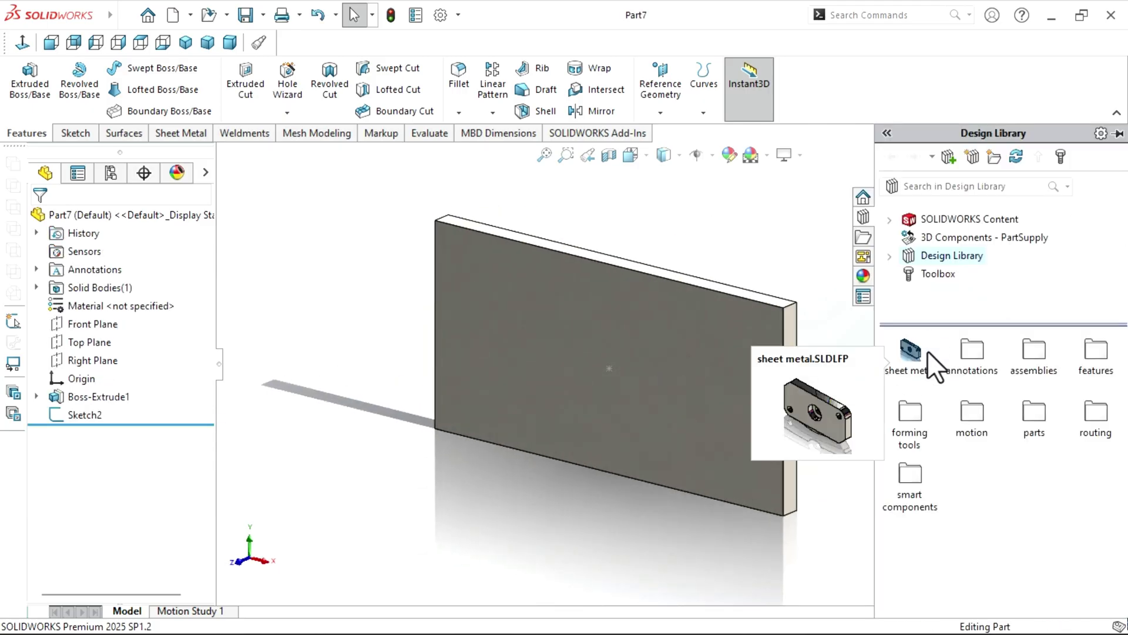
drag(927, 350, 614, 369)
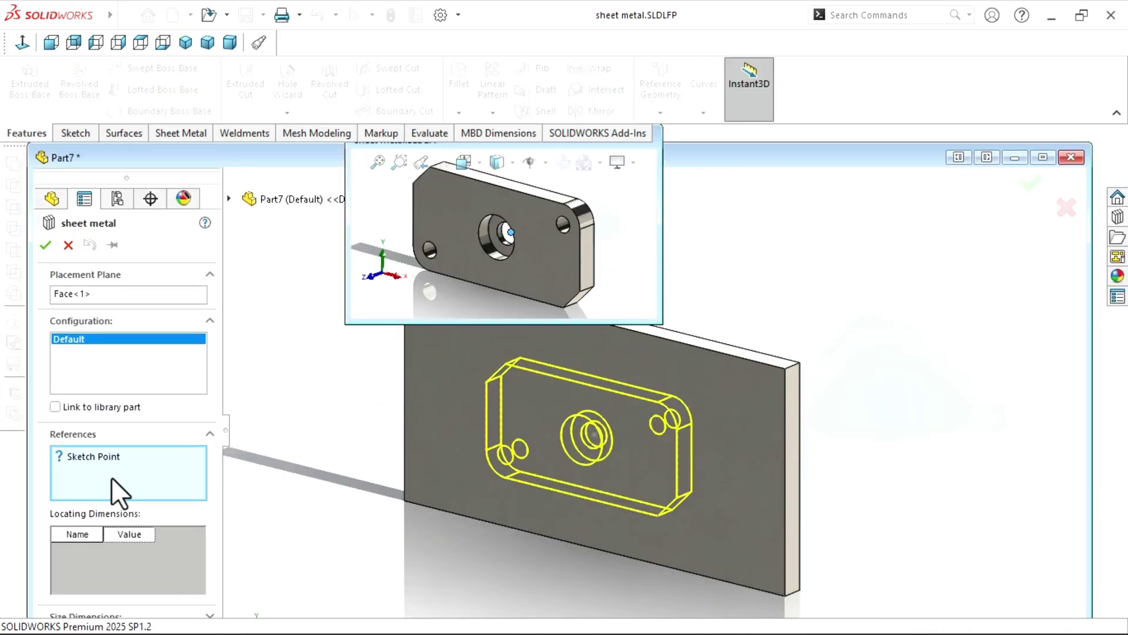
click(101, 458)
scroll(615, 426, down, 5)
click(613, 429)
scroll(640, 431, up, 6)
scroll(680, 435, down, 3)
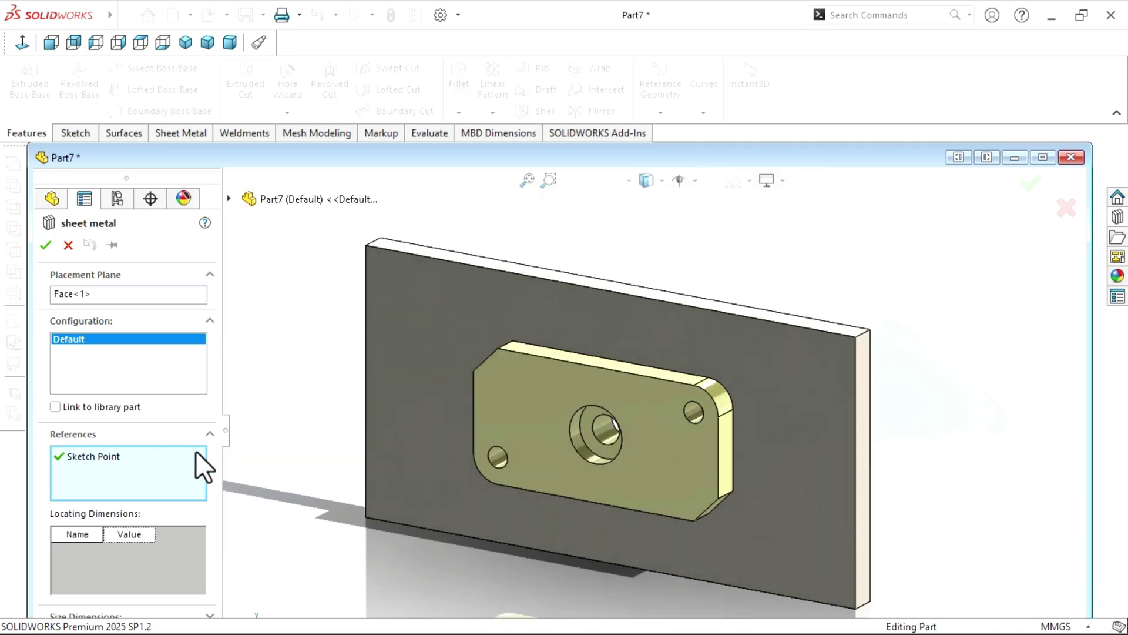
Step: Enable overriding of the library feature's size dimensions and try a 15 mm extrusion depth for its boss
click(210, 614)
scroll(102, 528, down, 1)
click(40, 495)
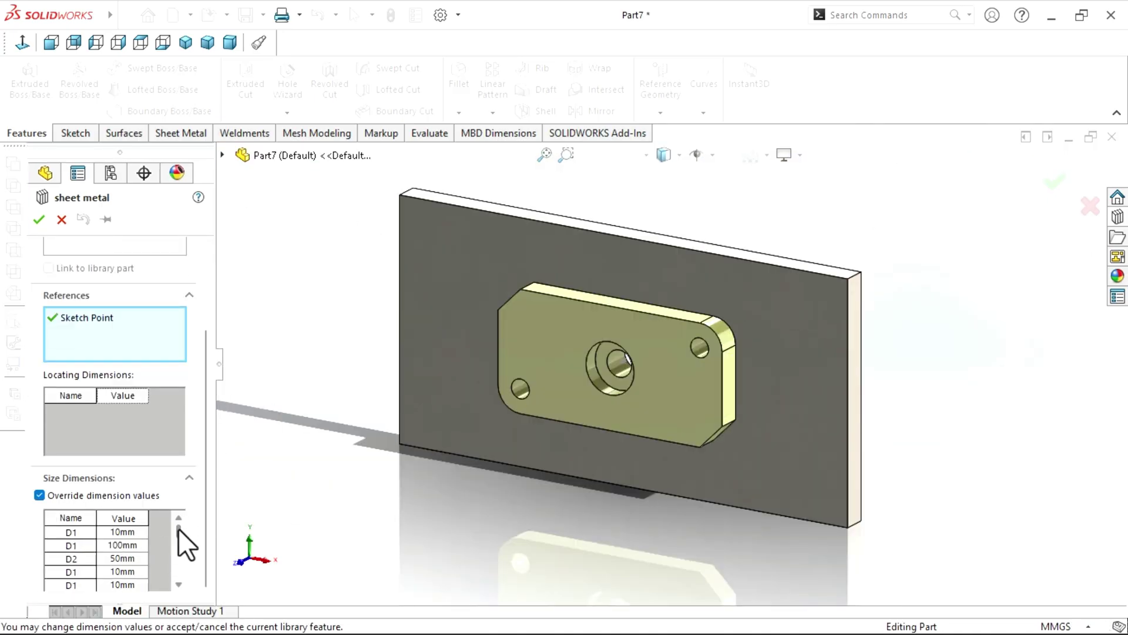
click(121, 531)
scroll(655, 382, down, 2)
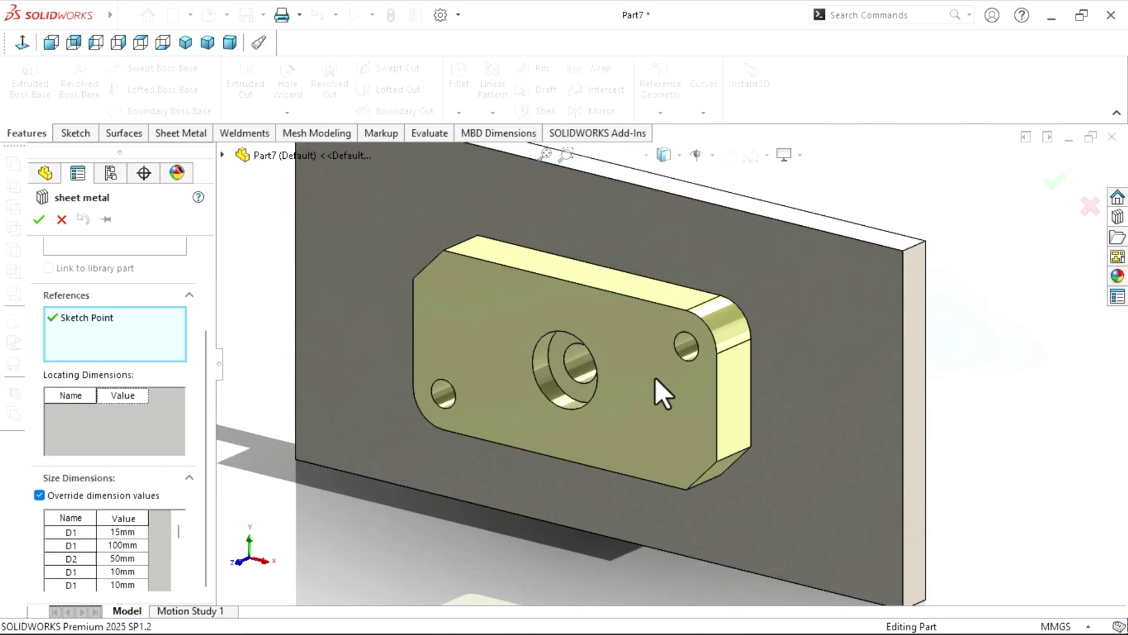
Step: Override the boss's dimensions with 10 mm depth, 80 mm length and 70 mm height, and set the fillet radius to 15 mm
click(124, 545)
text(80)
key(Return)
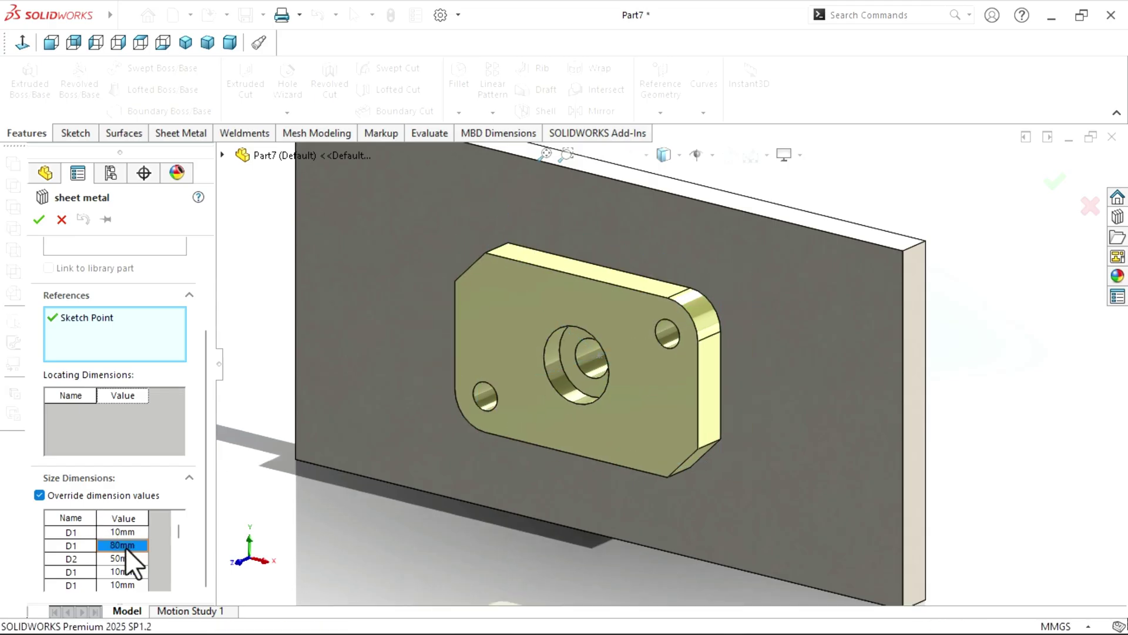
click(124, 558)
text(70)
key(Return)
click(119, 573)
text(15)
key(Return)
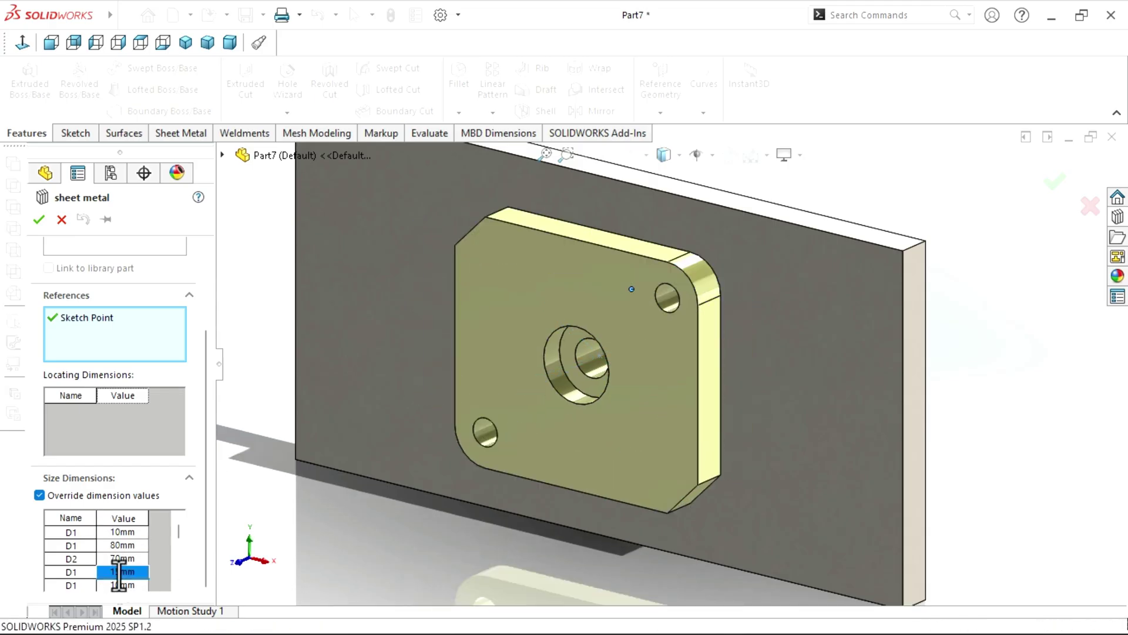
Step: Try a 60-degree chamfer angle, set the chamfer distance to 15 mm and change the angle to 45 degrees
scroll(118, 573, down, 1)
click(118, 572)
text(60)
key(Return)
click(130, 560)
text(15)
key(Return)
click(123, 571)
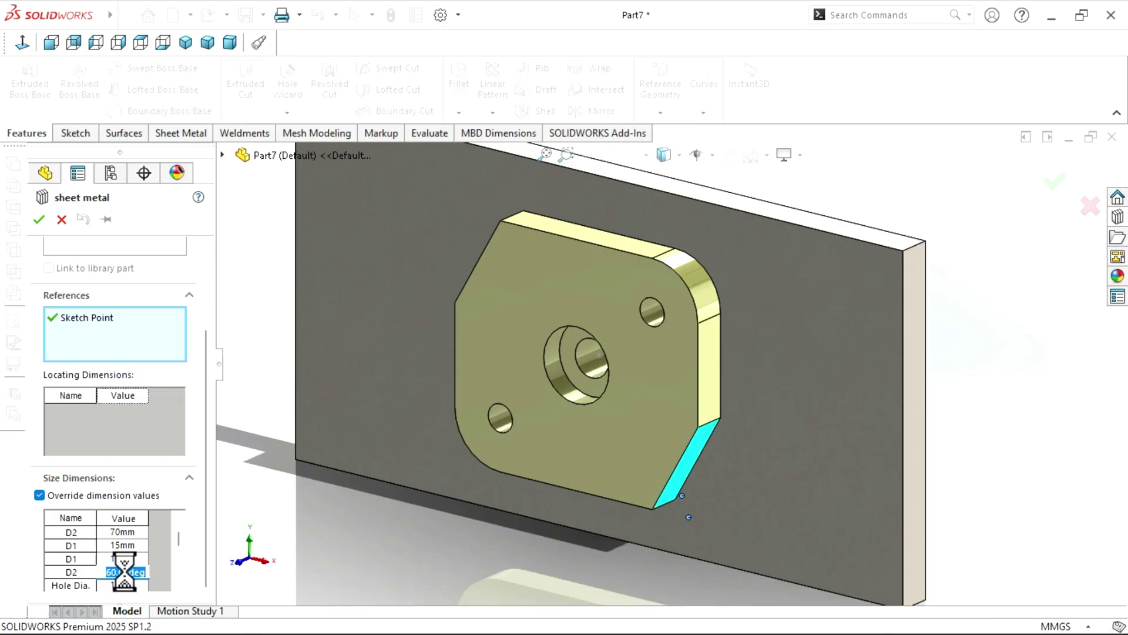
text(45)
key(Return)
Step: Enter 12 mm for a hole dimension of the library feature and inspect the plate
drag(181, 536, 181, 552)
click(124, 533)
text(12)
key(Return)
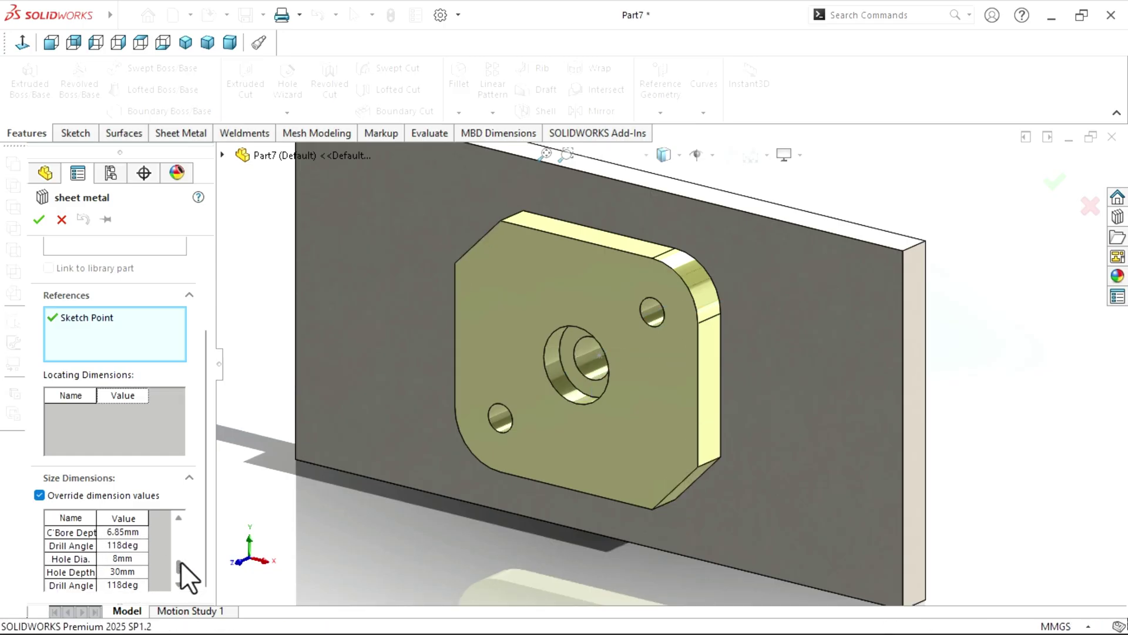
key(Return)
middle_drag(615, 444, 685, 360)
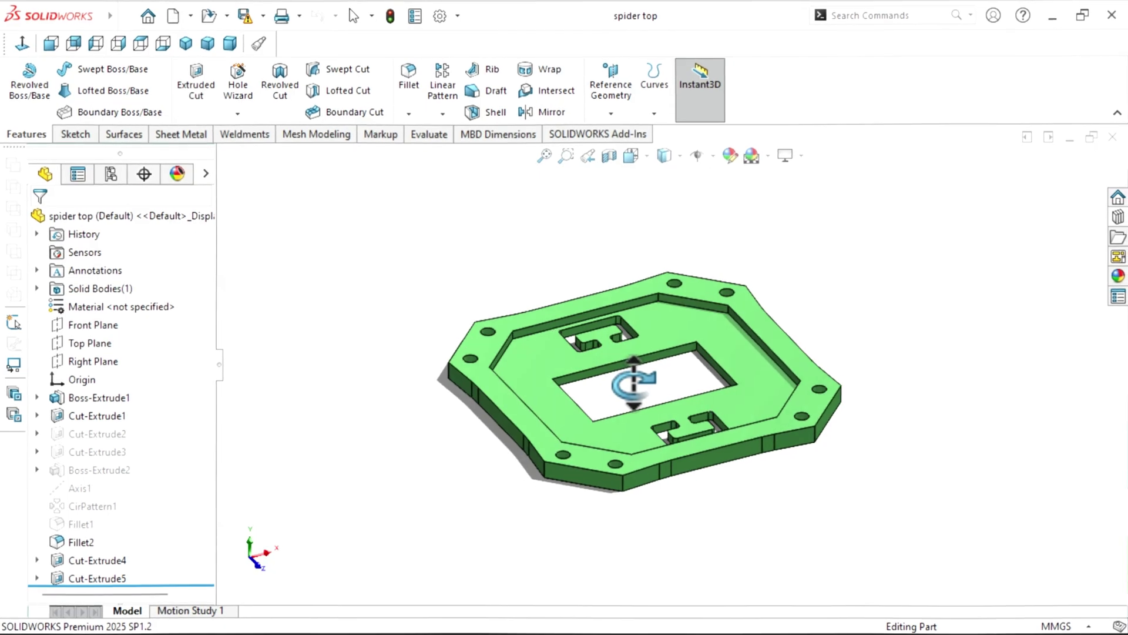
Step: Start a Hole Wizard feature on the spider top plate and choose the plain hole type
middle_drag(634, 382, 661, 400)
scroll(736, 375, down, 2)
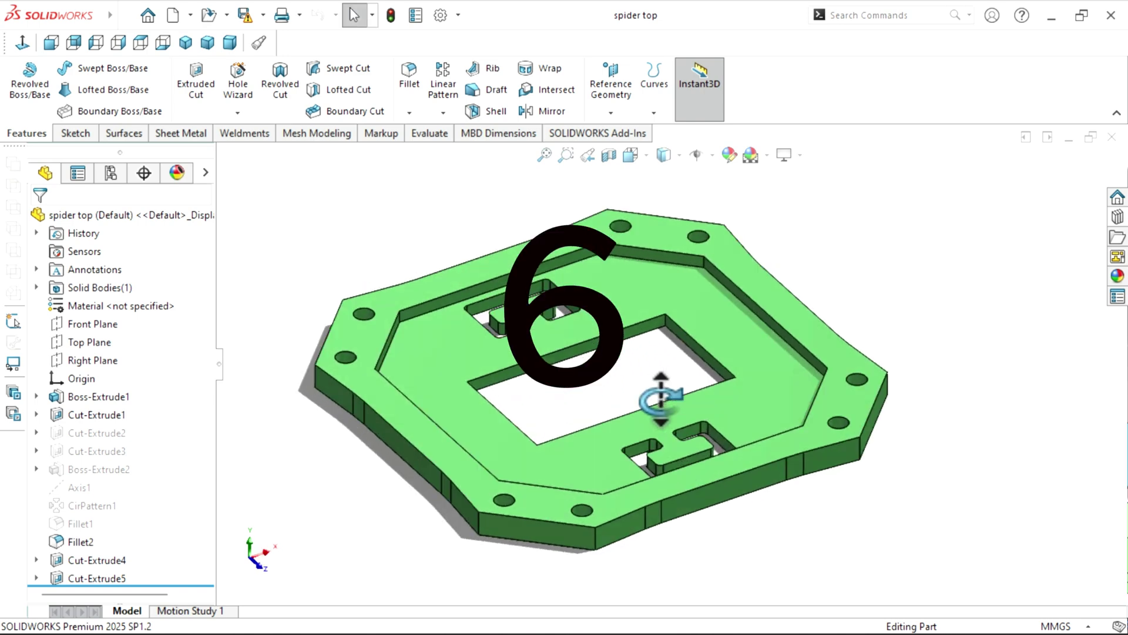
click(238, 114)
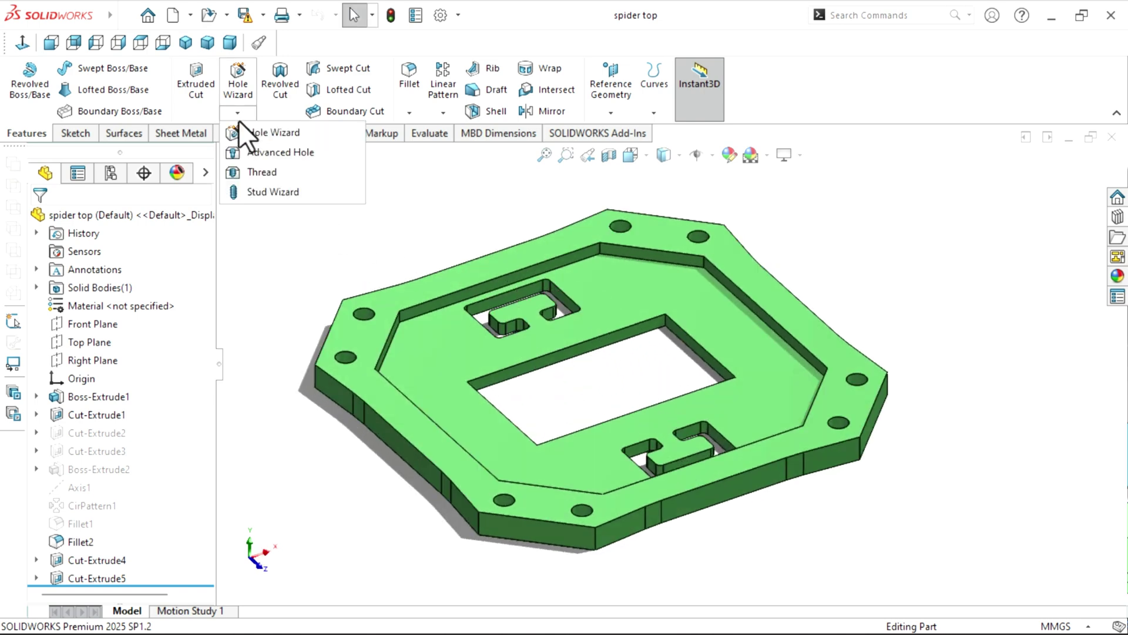
click(270, 132)
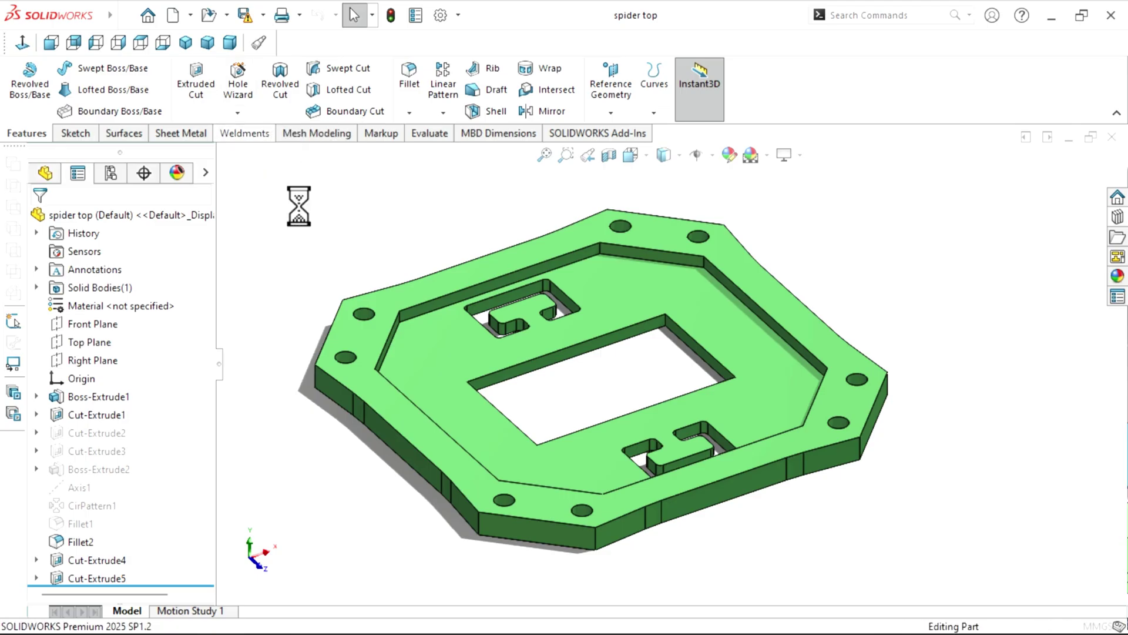
drag(206, 324, 202, 343)
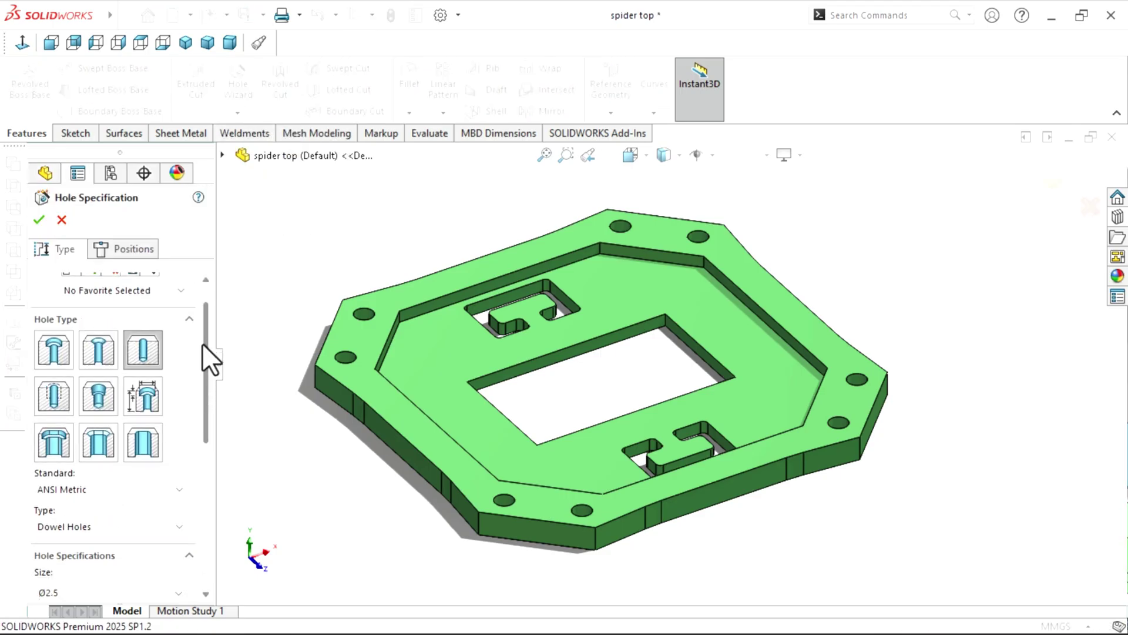
click(99, 336)
click(146, 332)
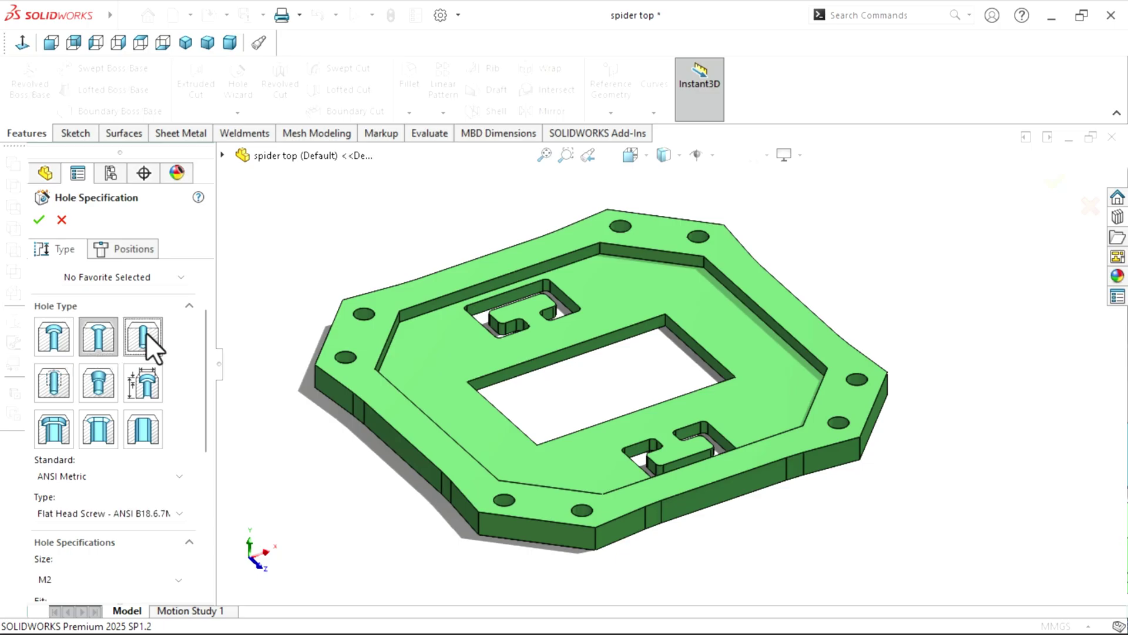
Step: Specify the ANSI Metric standard and the Dowel Holes type for the new hole
drag(207, 353, 203, 376)
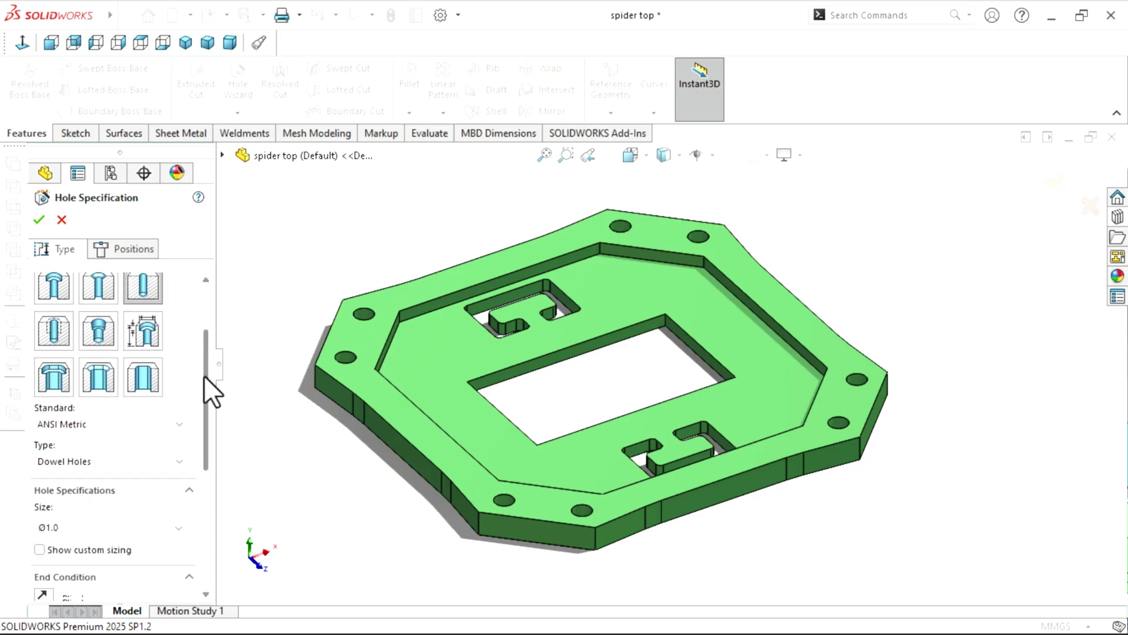
click(128, 421)
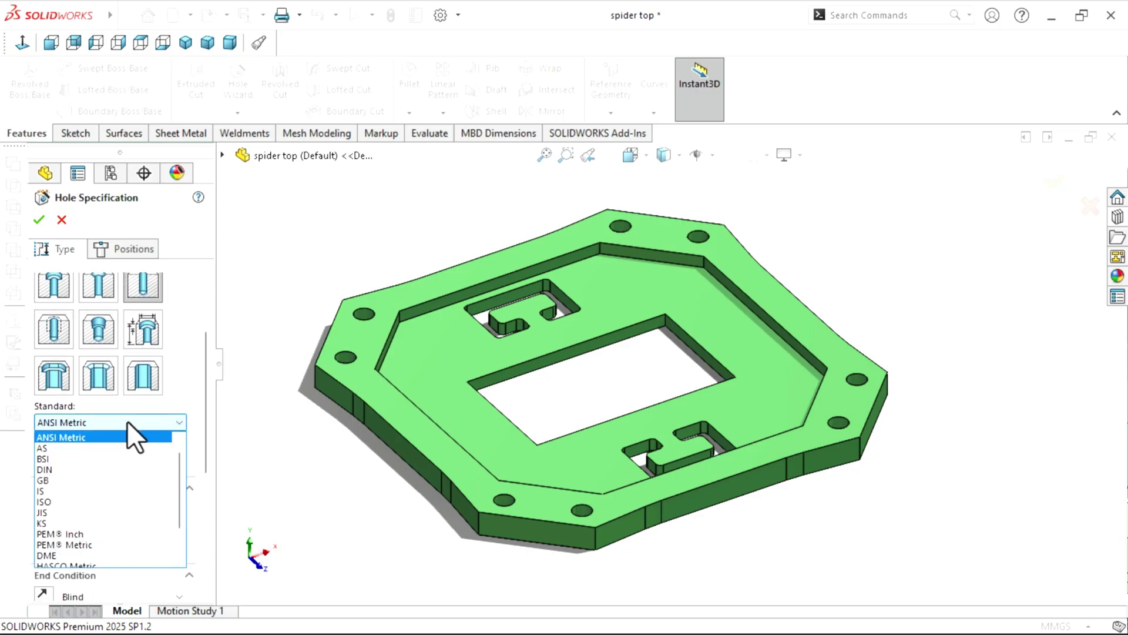
click(63, 436)
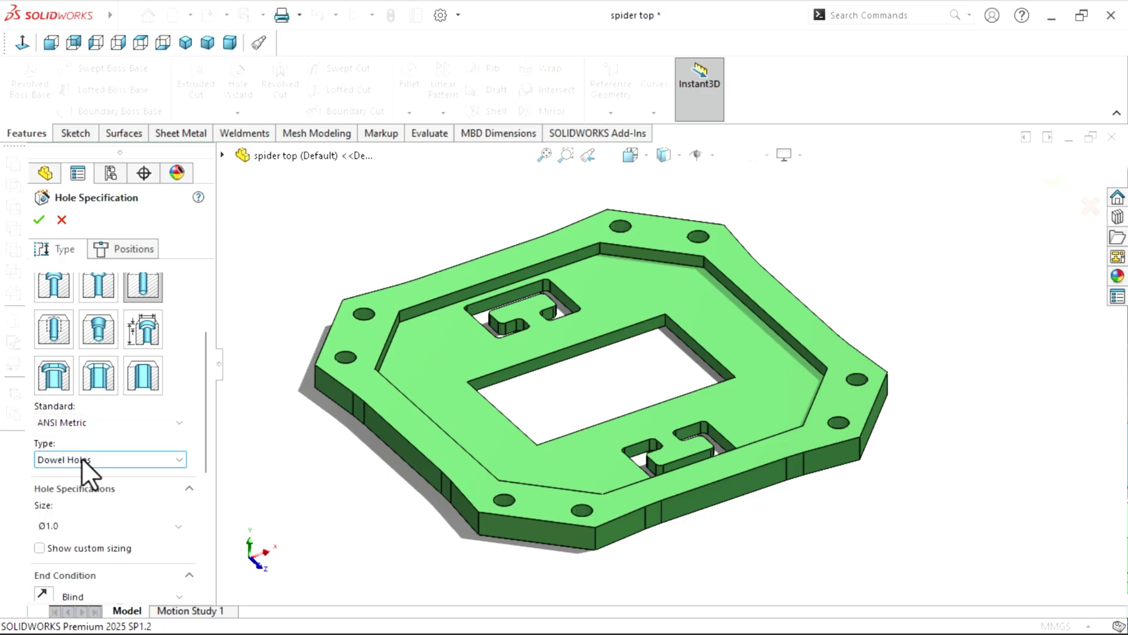
click(83, 457)
click(72, 475)
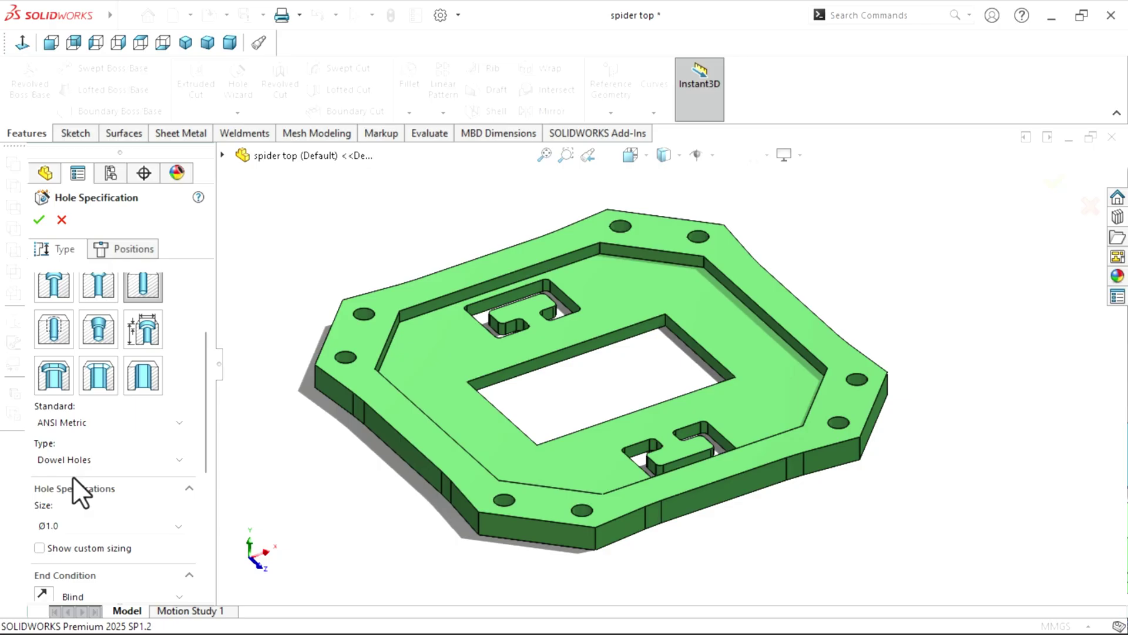
Step: Set the dowel hole size to Ø2.5 and proceed to defining the hole positions
drag(202, 407, 203, 438)
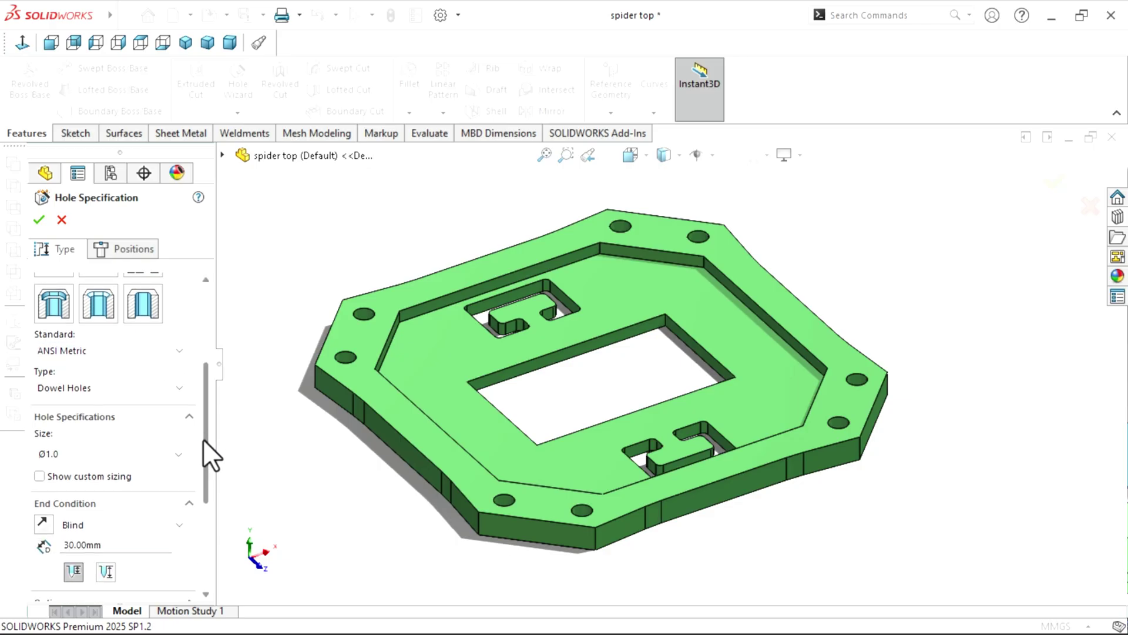
click(77, 450)
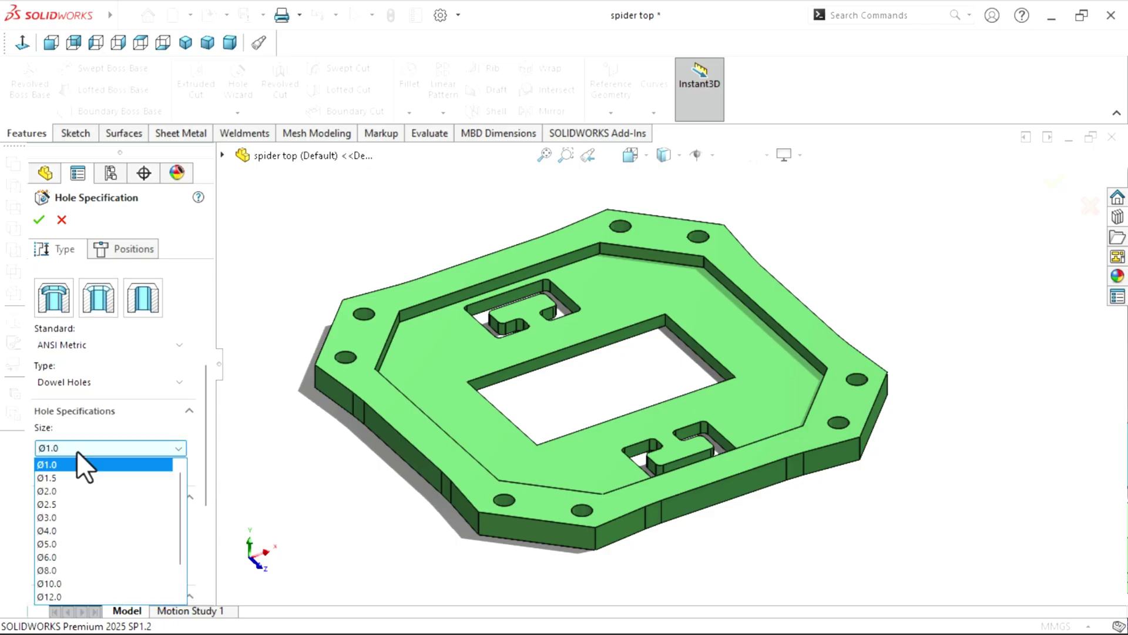
click(54, 504)
drag(206, 452, 210, 340)
click(114, 250)
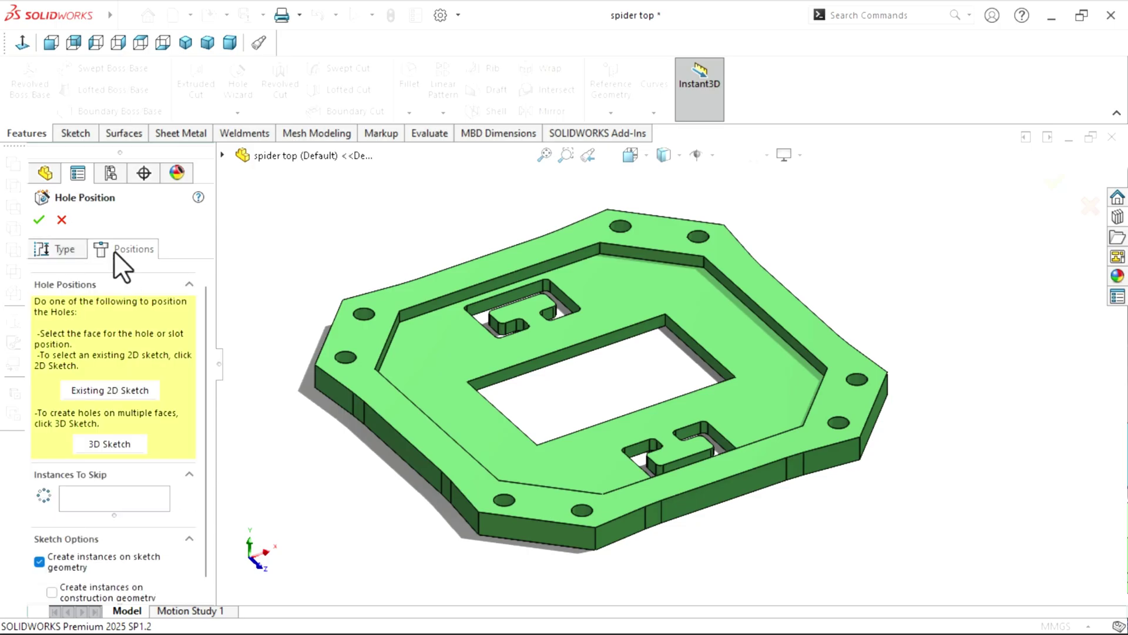
Step: Choose the plate's top rim face for the dowel holes and place the first hole mid-rim, above the upper C-shaped slot
click(435, 284)
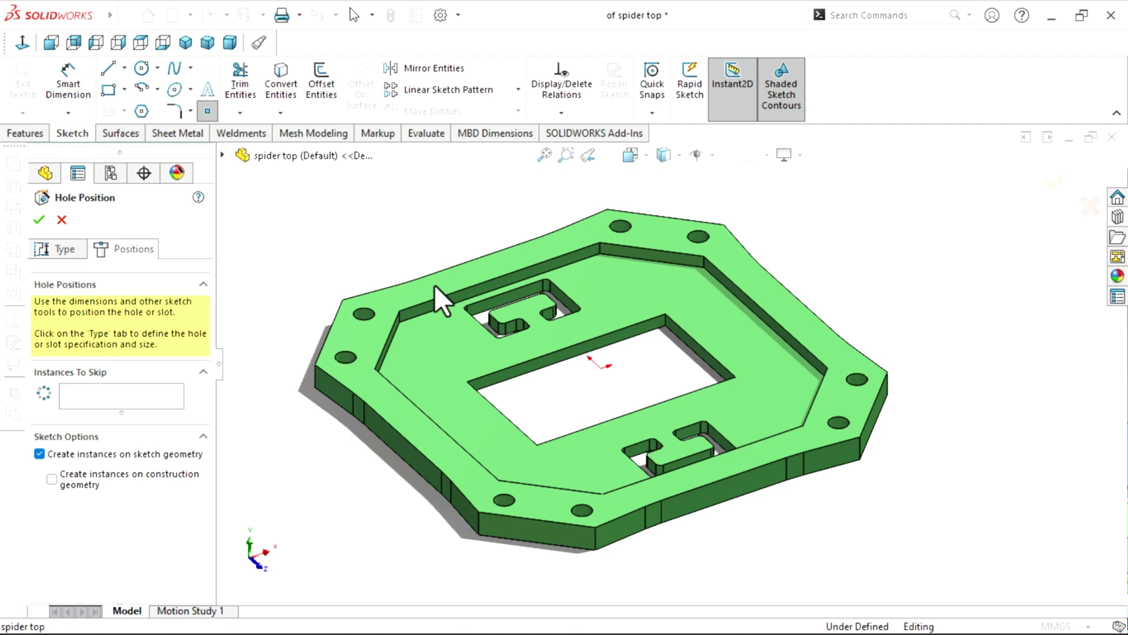
scroll(494, 259, down, 2)
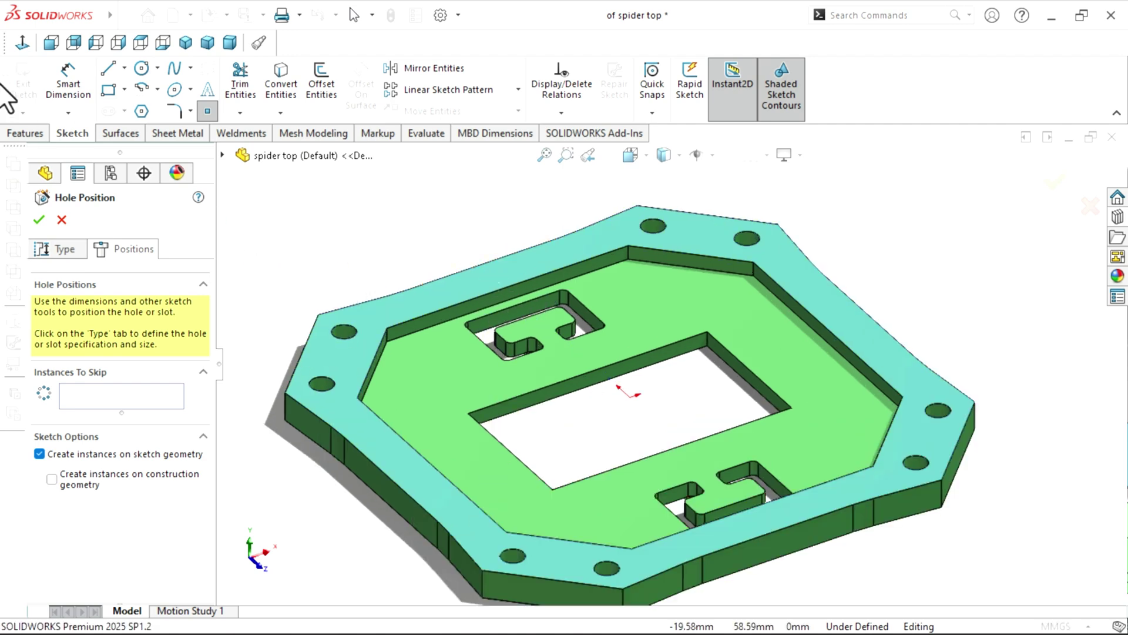
click(24, 43)
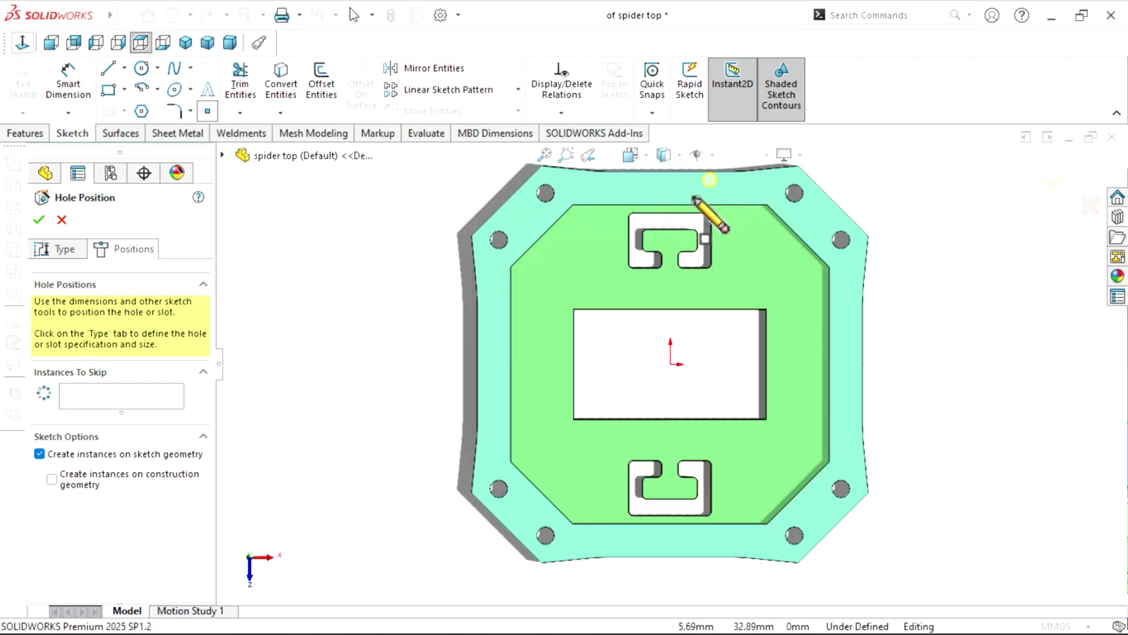
scroll(676, 203, down, 5)
scroll(605, 259, up, 1)
click(566, 259)
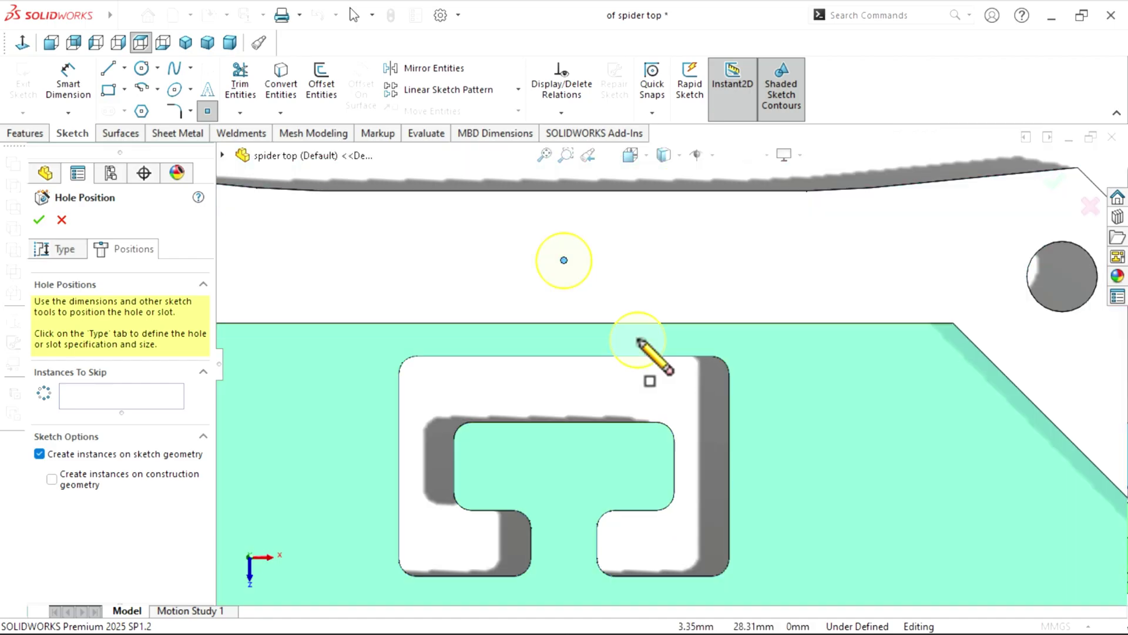
Step: Place three more dowel holes on the plate's rim, one midway along each of the remaining sides
scroll(650, 378, up, 5)
scroll(718, 421, down, 5)
click(733, 397)
scroll(616, 433, up, 2)
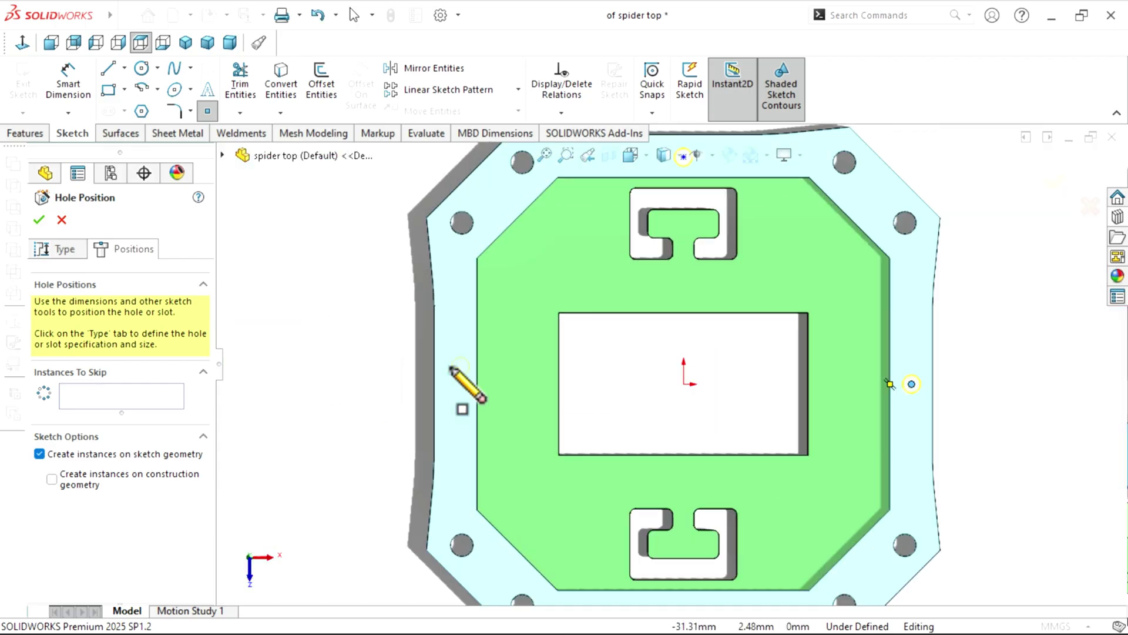
click(457, 384)
scroll(661, 447, up, 3)
scroll(675, 448, down, 5)
click(674, 436)
scroll(674, 434, up, 6)
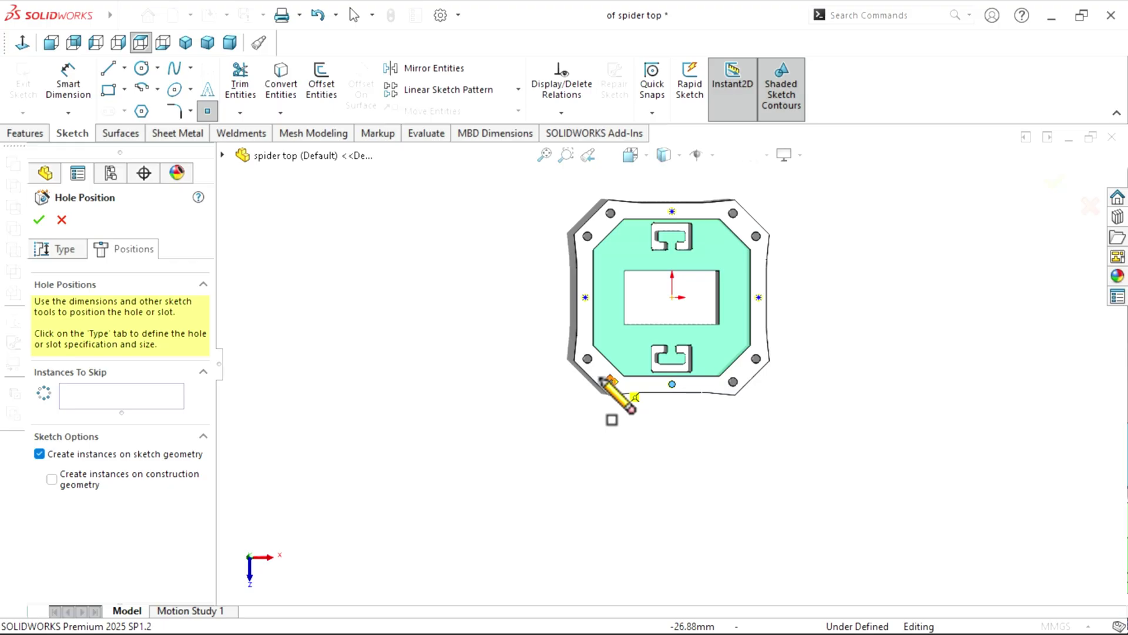
Step: Finish the dowel hole feature, rebuild the part and inspect the hole beside the C-shaped slot
middle_drag(605, 379, 525, 205)
scroll(683, 300, down, 4)
mouse_move(691, 298)
middle_down()
mouse_move(718, 298)
mouse_move(701, 297)
middle_up()
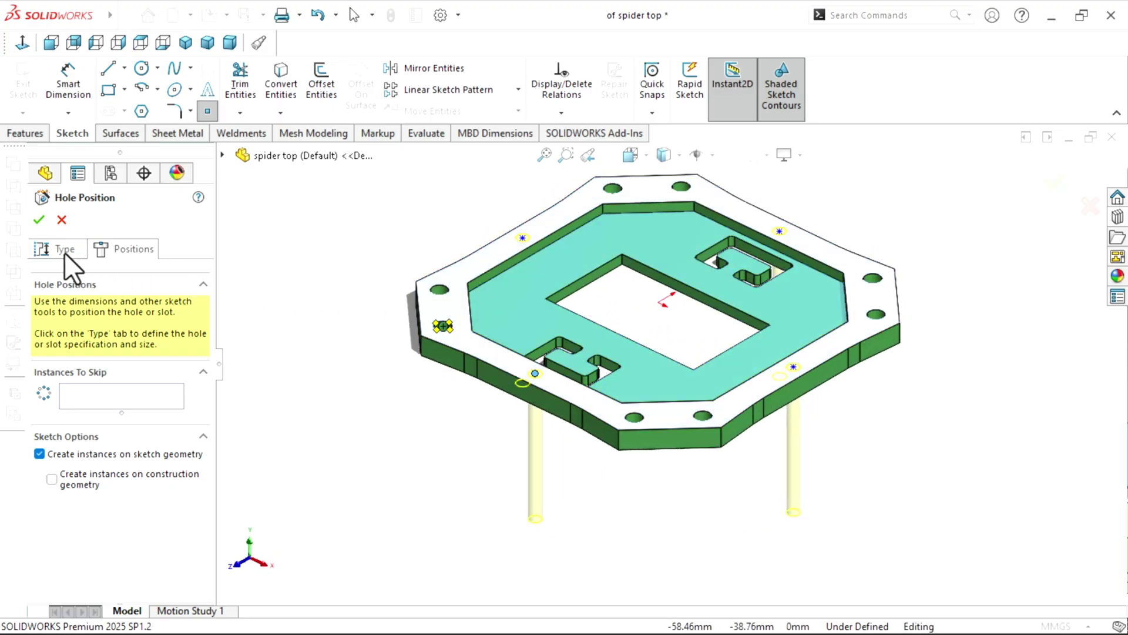
click(39, 221)
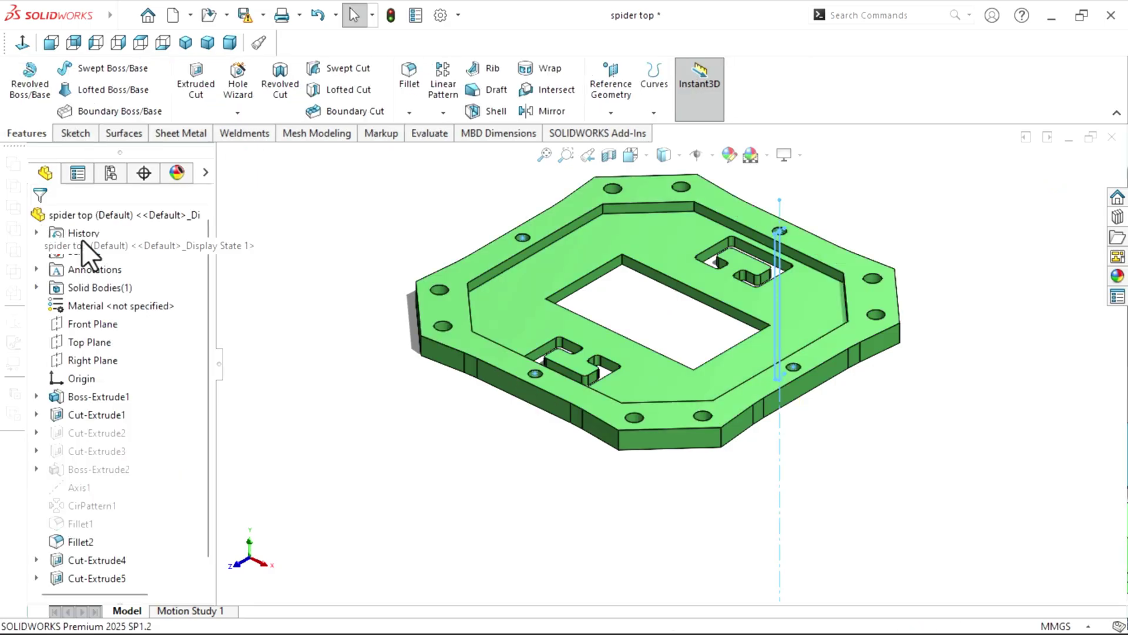
click(391, 17)
mouse_move(716, 320)
middle_down()
mouse_move(685, 322)
mouse_move(755, 358)
mouse_move(776, 323)
mouse_move(679, 322)
mouse_move(712, 335)
mouse_move(720, 221)
mouse_move(712, 300)
middle_up()
scroll(763, 294, up, 2)
scroll(717, 324, down, 8)
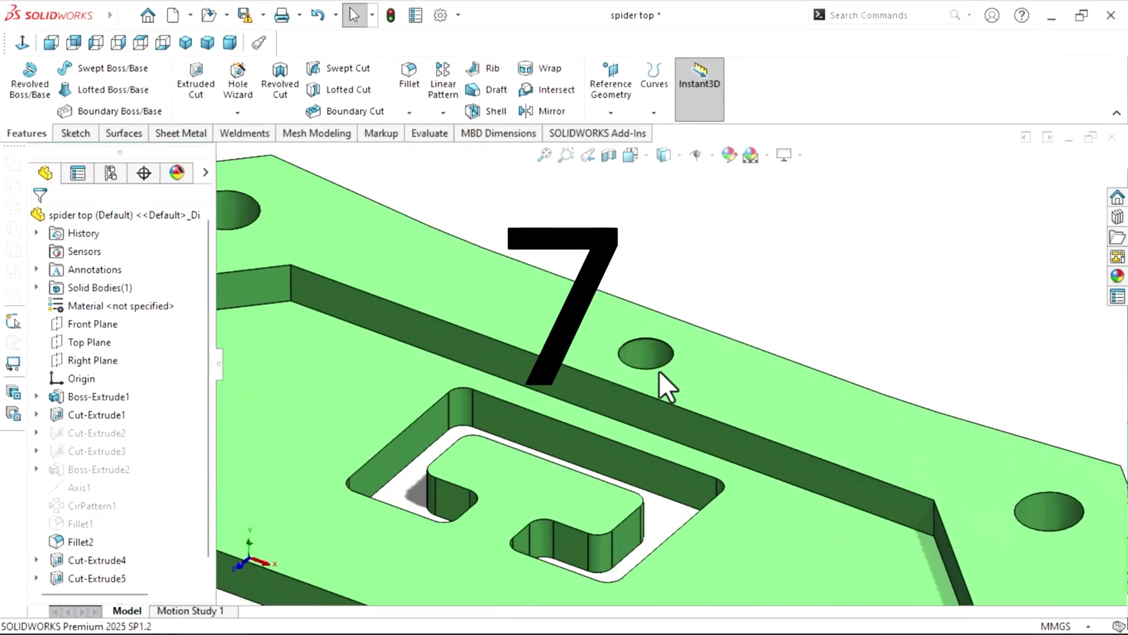
Step: Start a Thread feature and select the top circular edge of a corner hole as its location
click(245, 114)
click(268, 172)
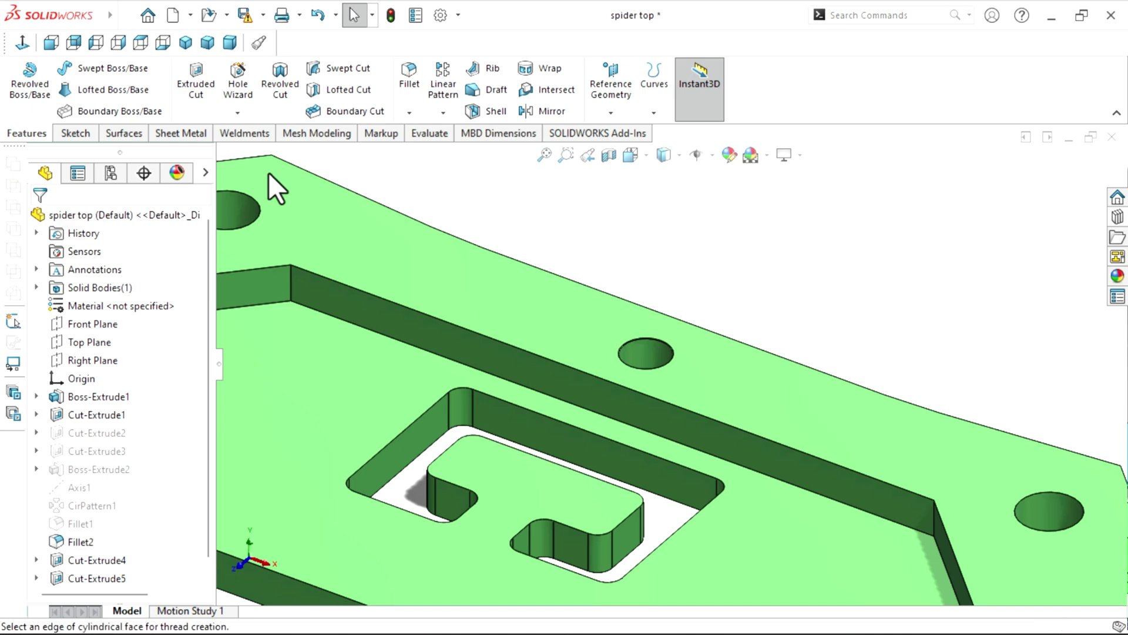
click(670, 344)
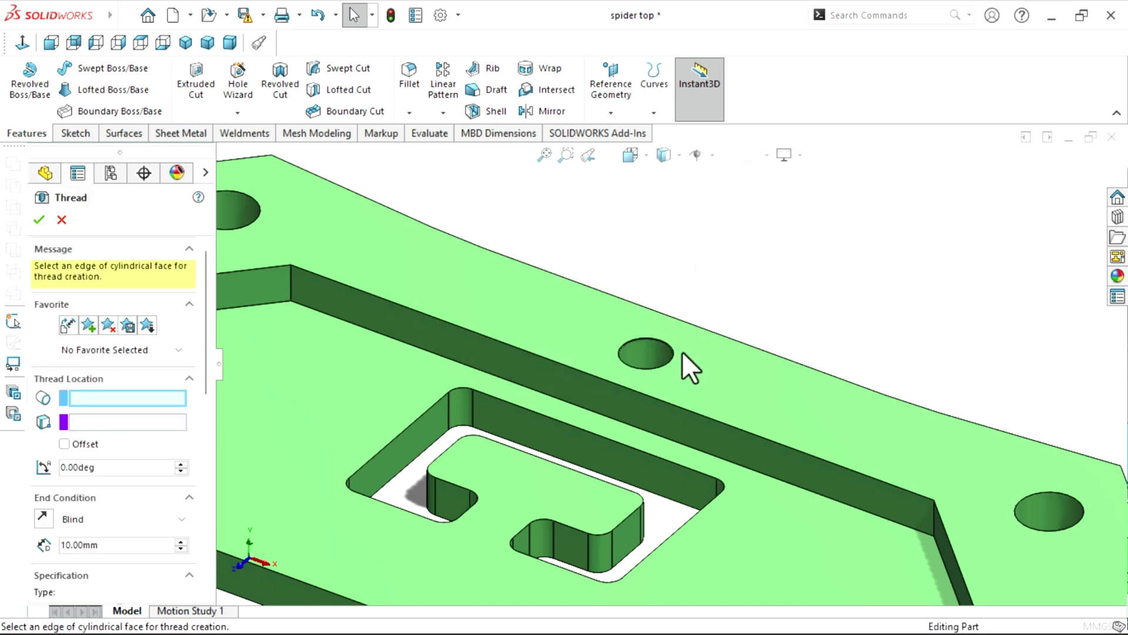
scroll(604, 353, up, 2)
scroll(735, 383, down, 2)
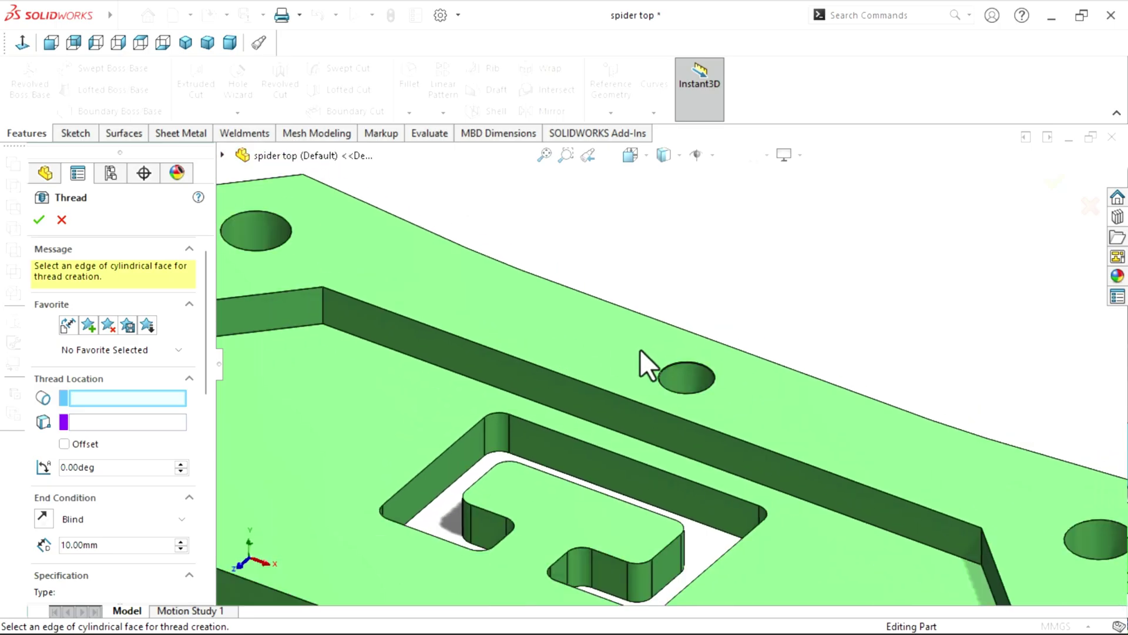
scroll(676, 373, down, 5)
scroll(575, 353, up, 5)
scroll(464, 306, down, 3)
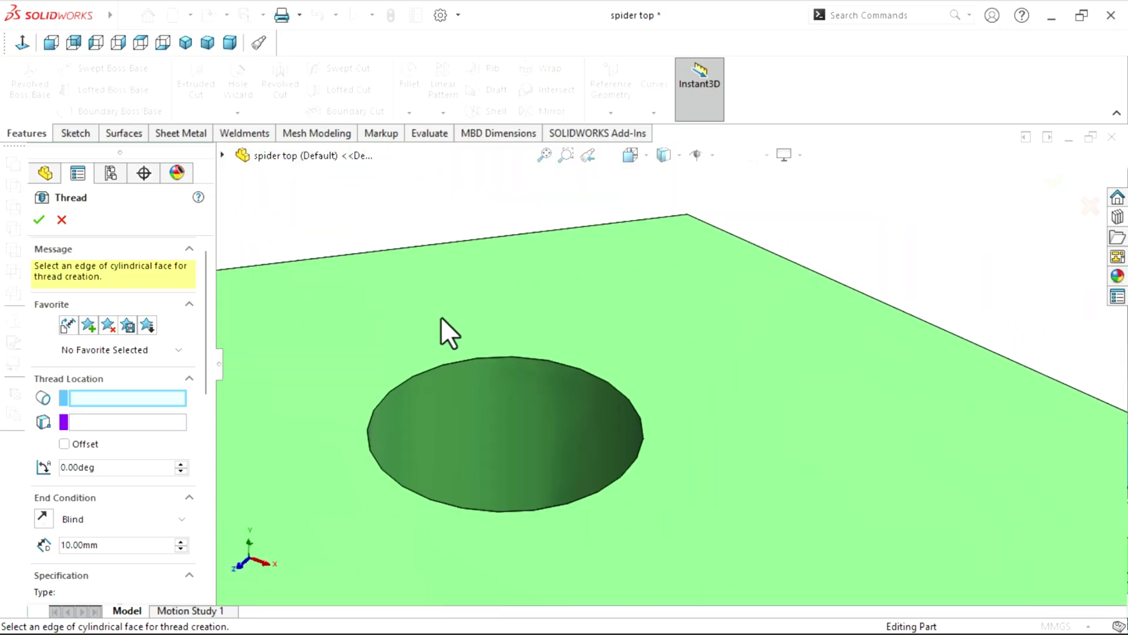
click(429, 369)
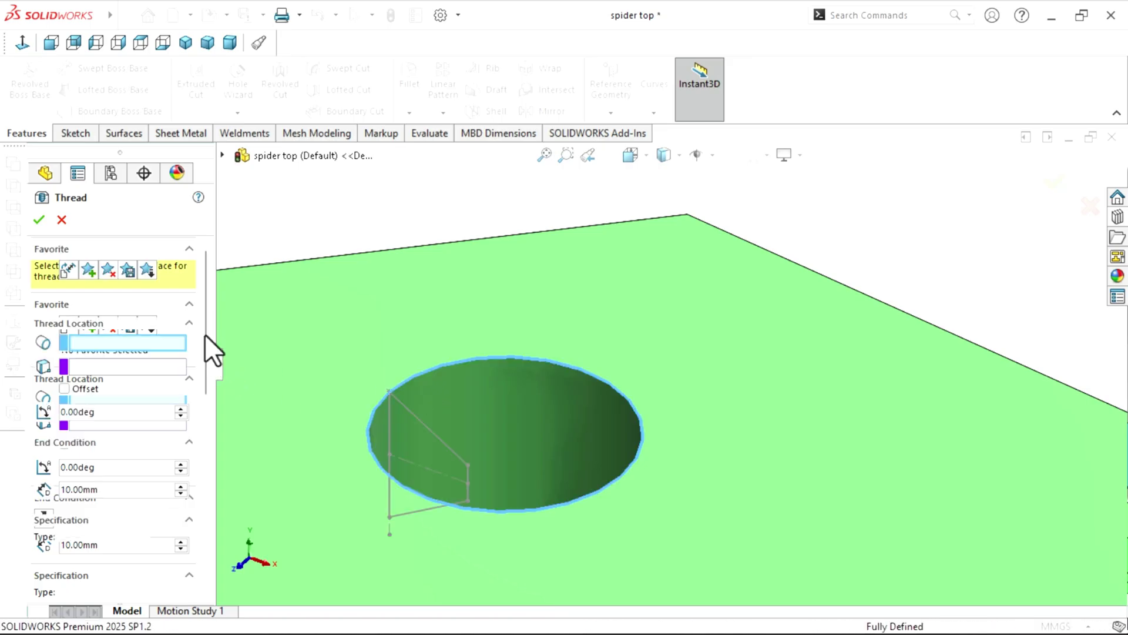
Step: Set the Metric Die thread size to M1.6x0.35
drag(204, 334, 203, 389)
click(104, 473)
scroll(77, 302, up, 15)
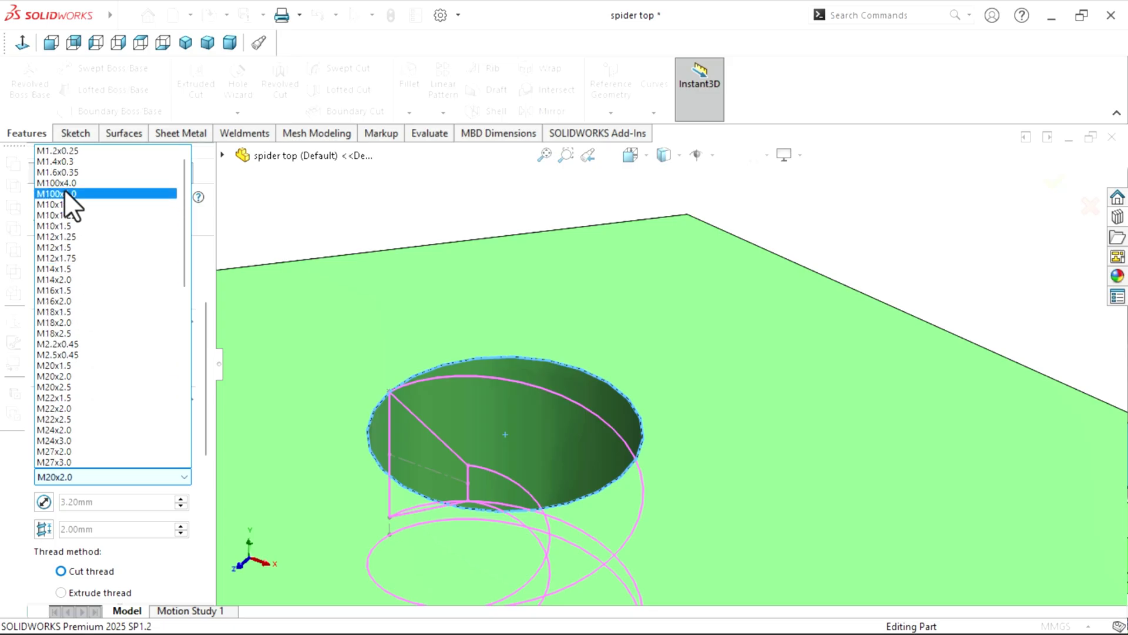
click(64, 174)
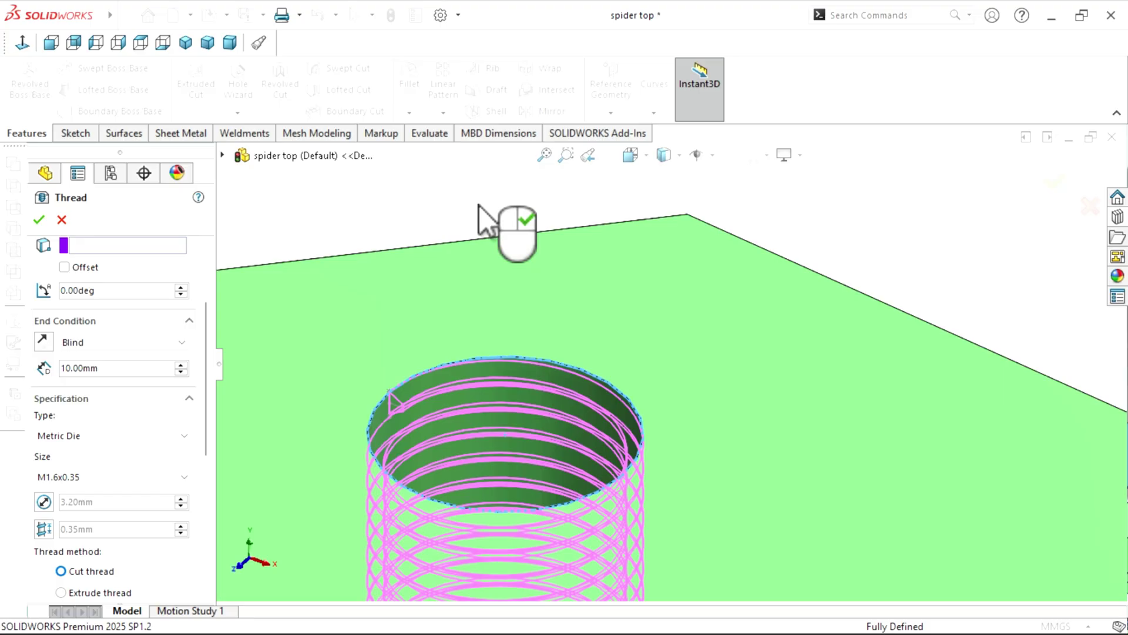
Step: Set the thread method to Extrude thread, create the thread in the corner hole and inspect it
middle_drag(478, 207, 466, 383)
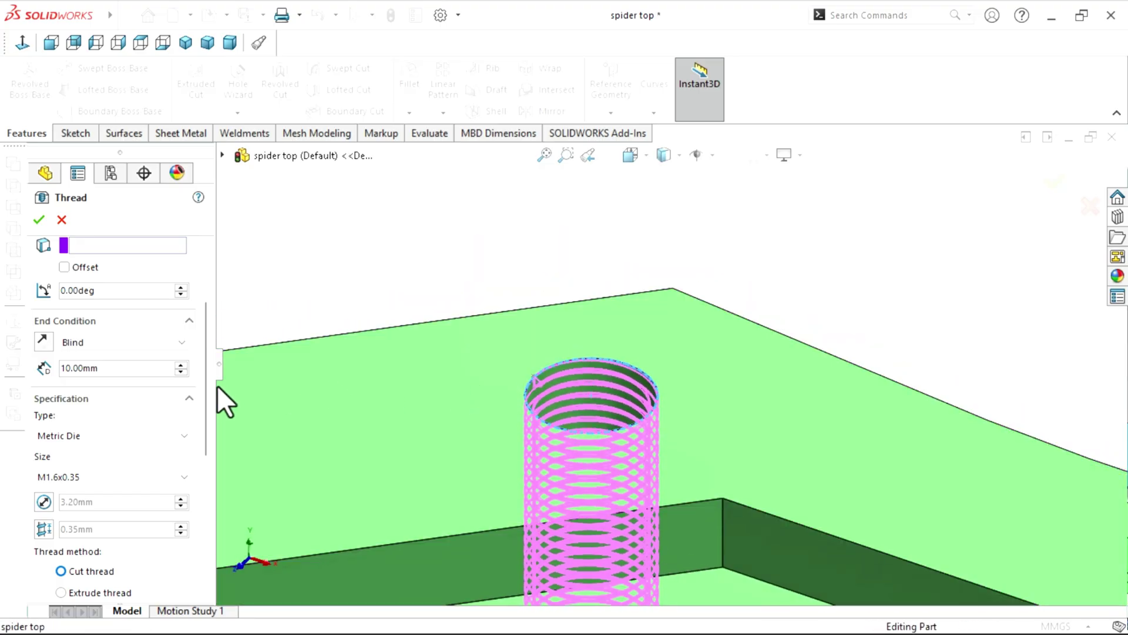
scroll(202, 376, down, 3)
click(61, 536)
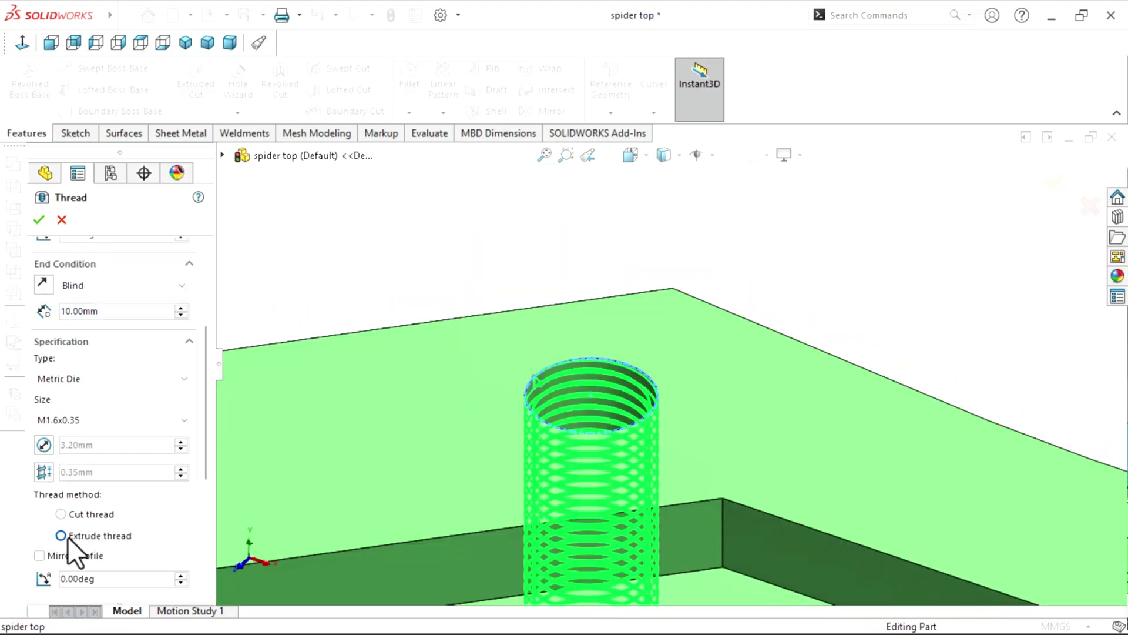
click(41, 219)
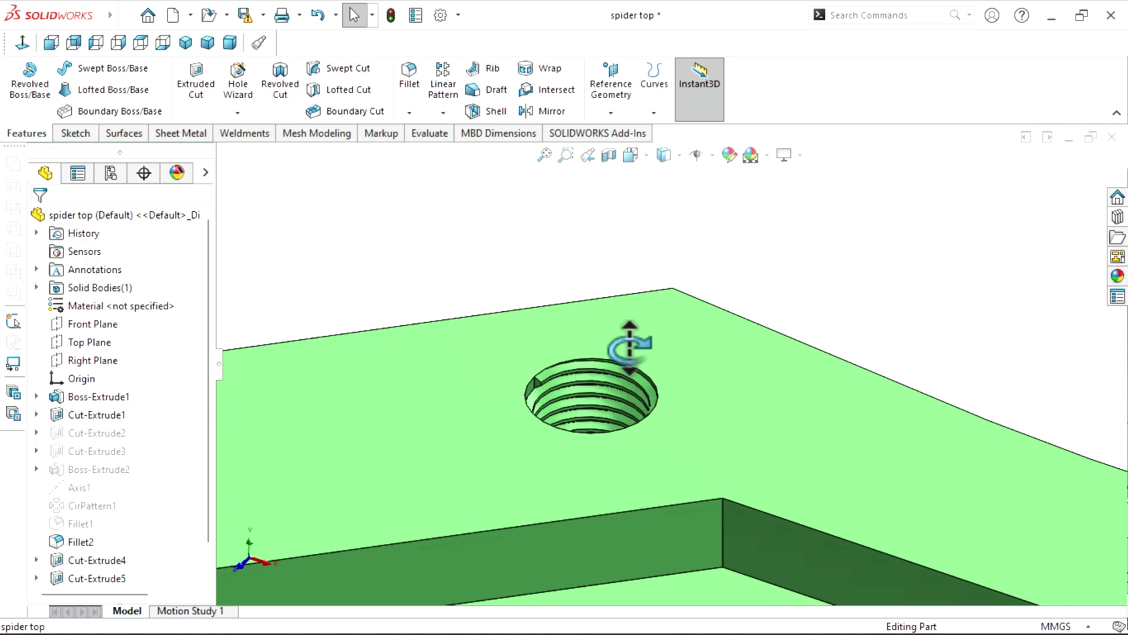
middle_drag(629, 346, 580, 332)
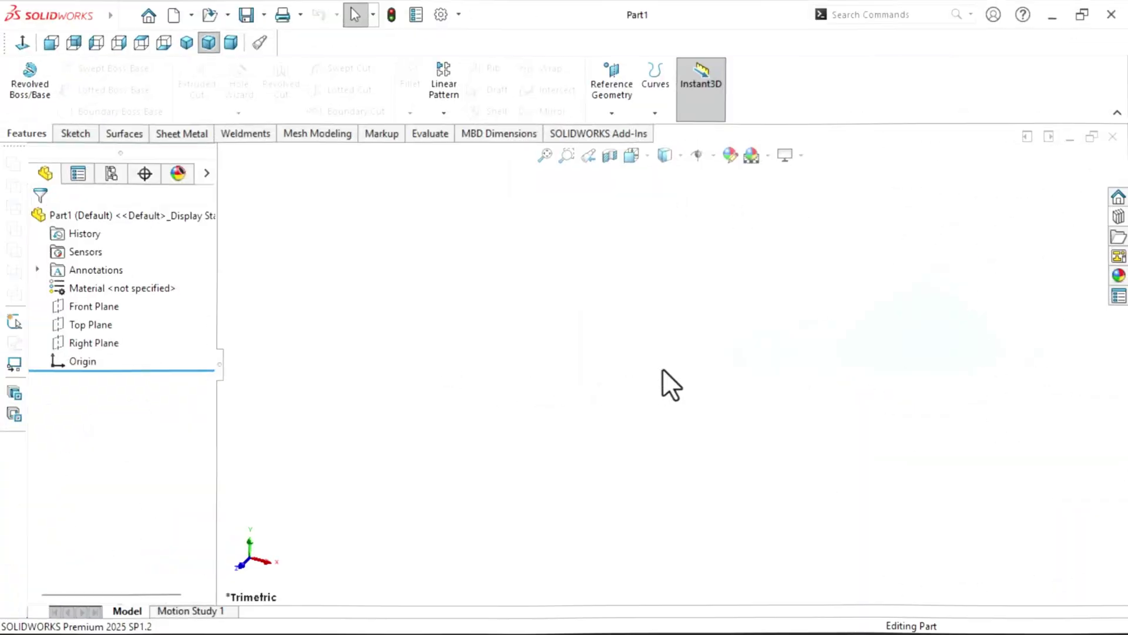
Step: Open the mouse gesture customization settings and try a mouse gesture in the rectangle sketch
right_click(772, 109)
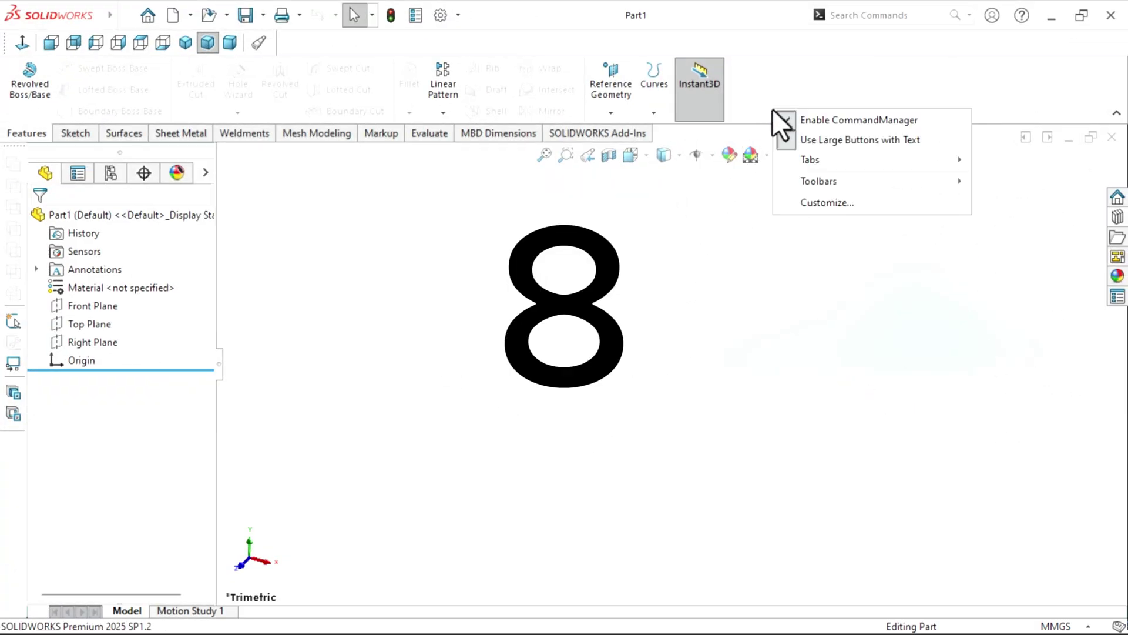
click(832, 203)
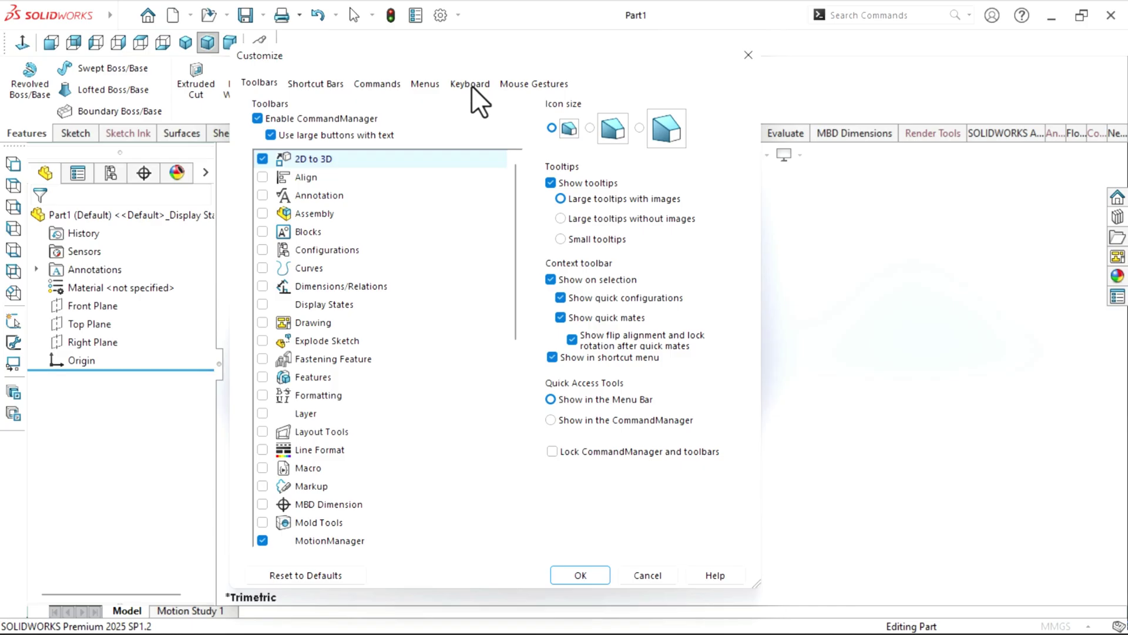
click(530, 84)
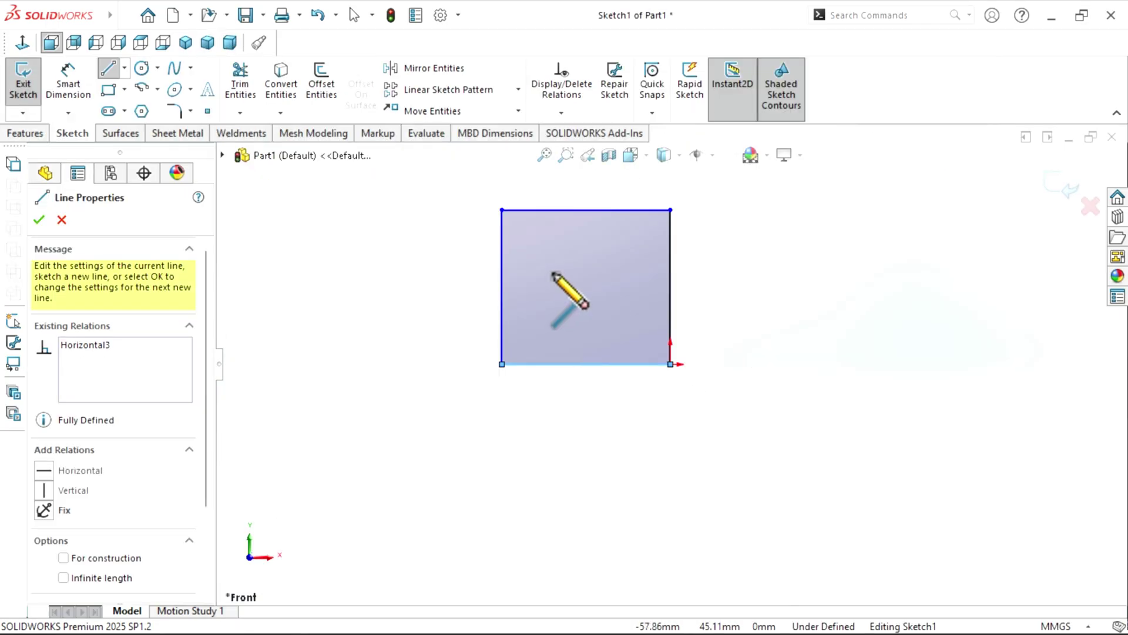
right_drag(567, 282, 617, 308)
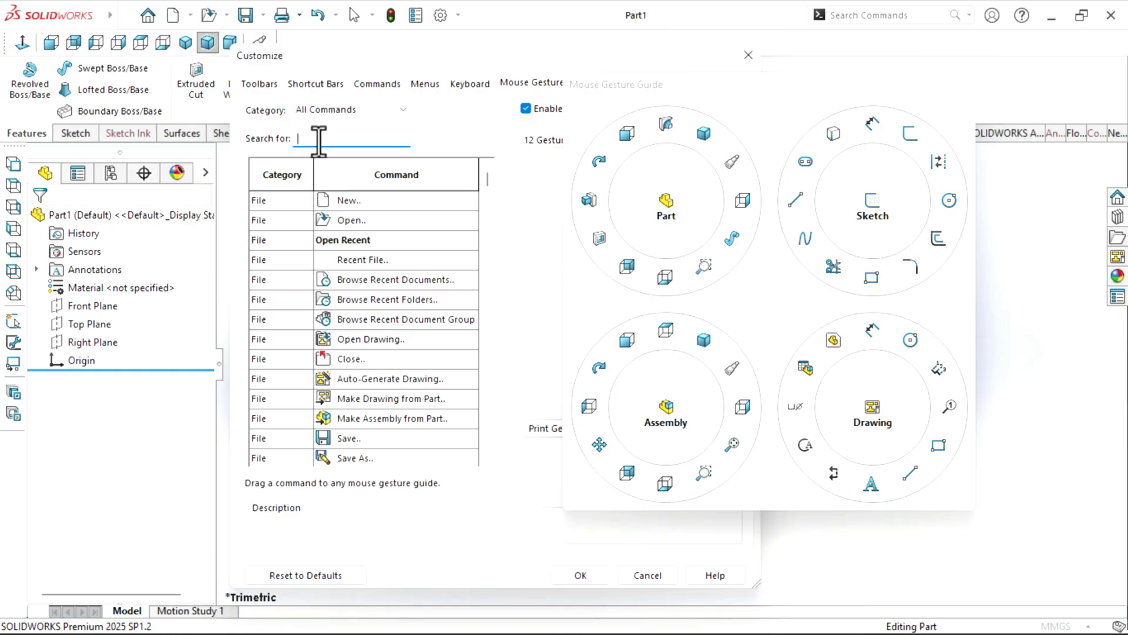
Step: Search the commands for "revo" and assign Boss/Base Revolve to the five-o'clock slot of the Part gesture guide
text(revo)
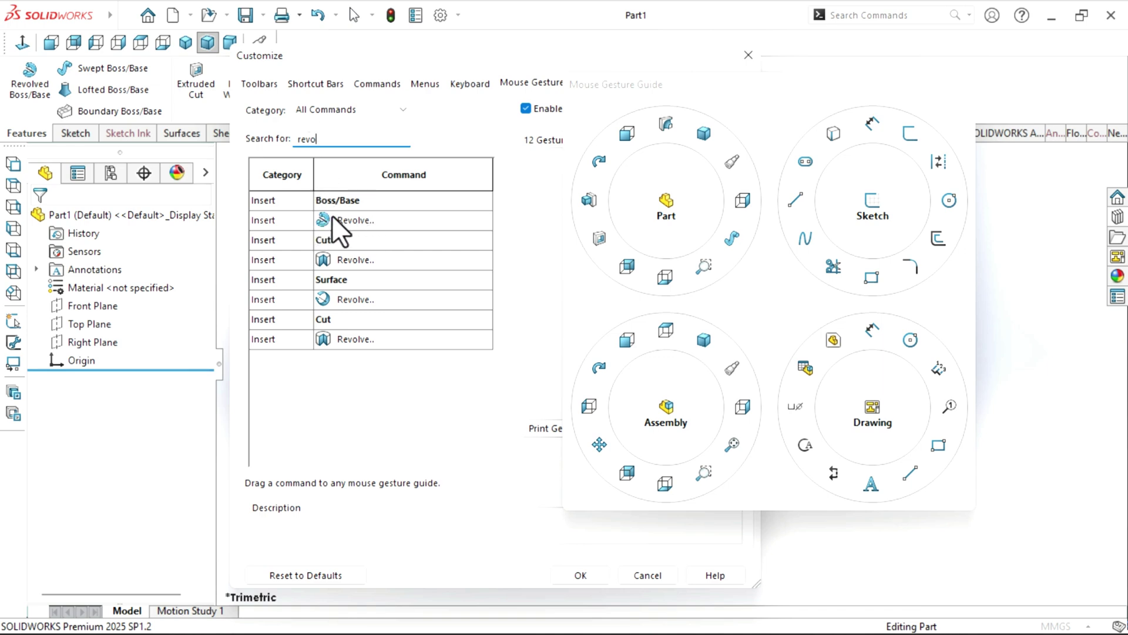
drag(331, 221, 344, 225)
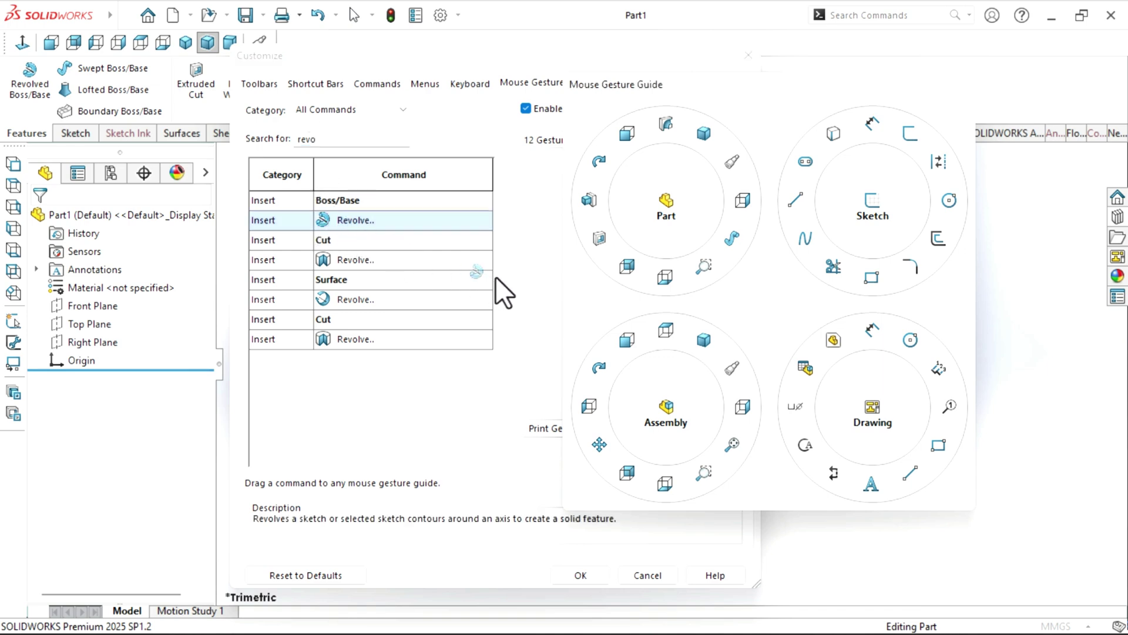
drag(658, 315, 703, 268)
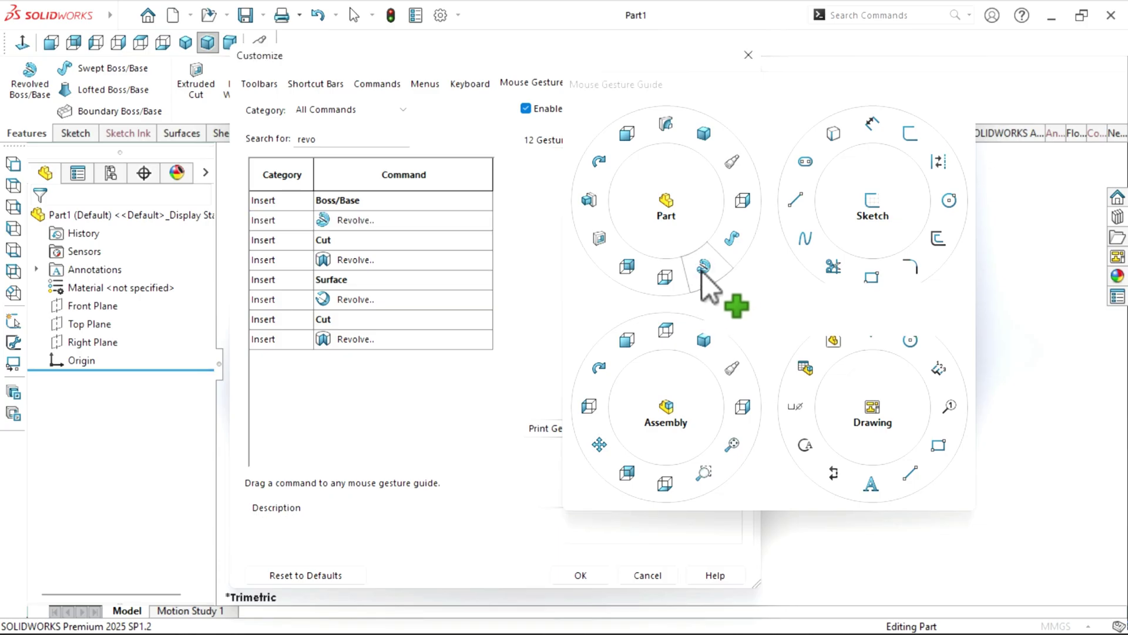
Step: Assign the Cut Revolve command to the eleven-o'clock slot of the Part gesture guide
click(323, 261)
drag(564, 252, 619, 205)
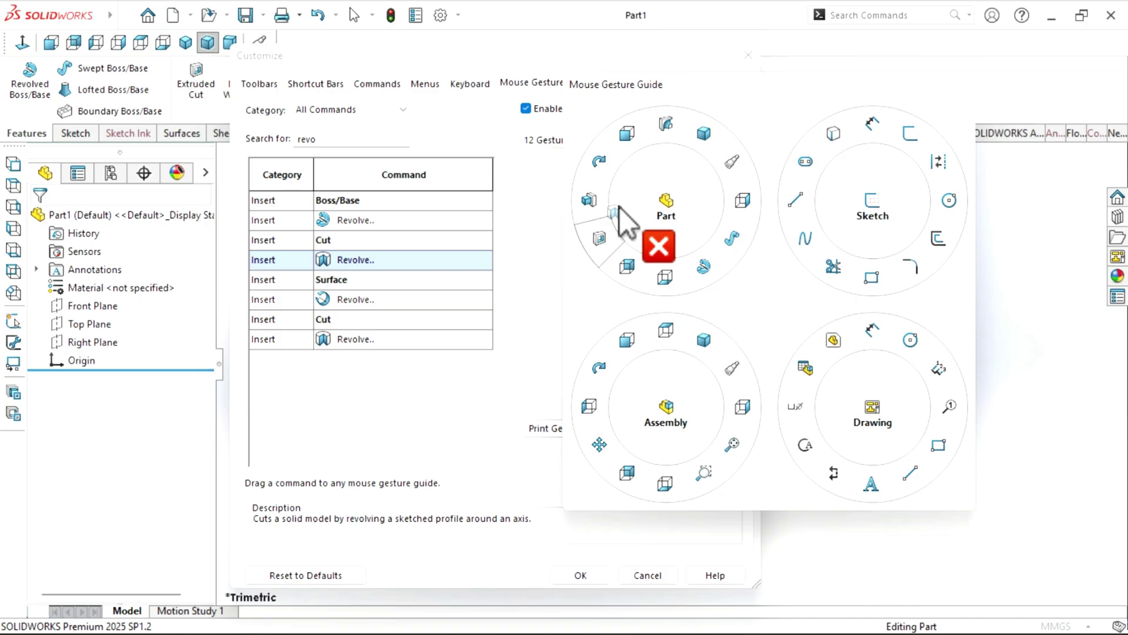
drag(630, 132, 630, 132)
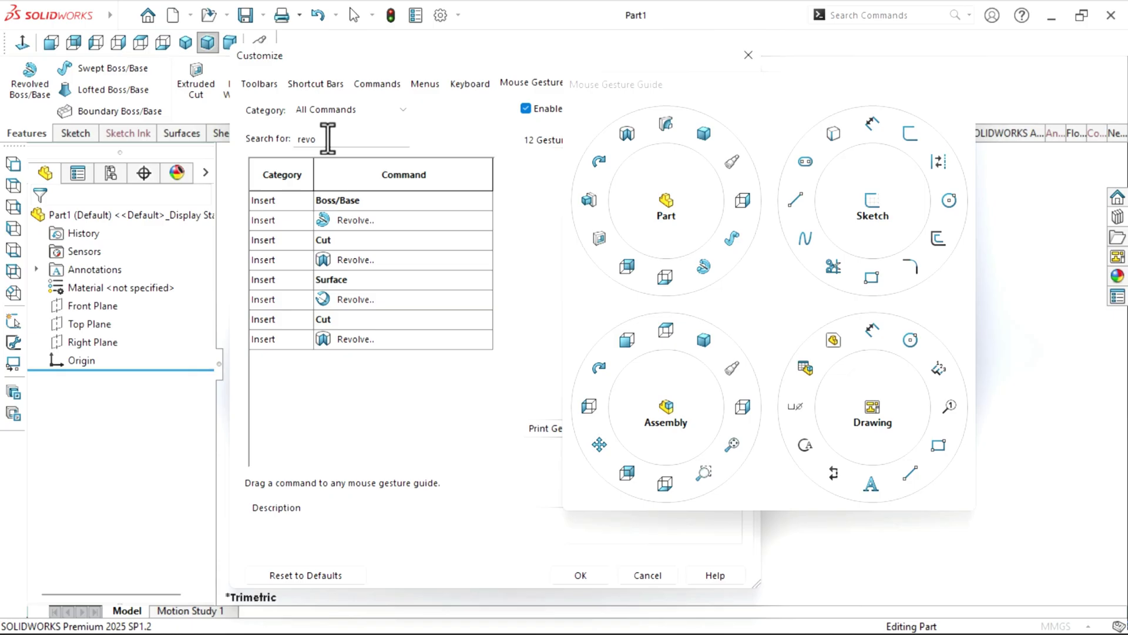
Step: Search the commands for "fillet" and assign Fillet/Round to the three-o'clock slot of the Part gesture guide
key(BackSpace)
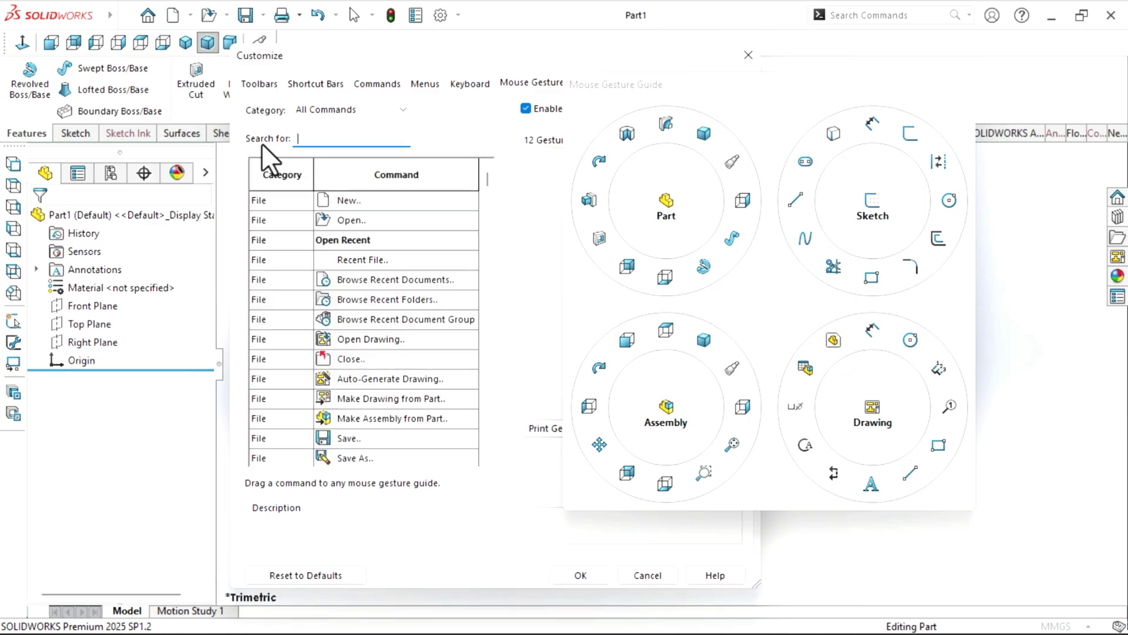
text(fillet)
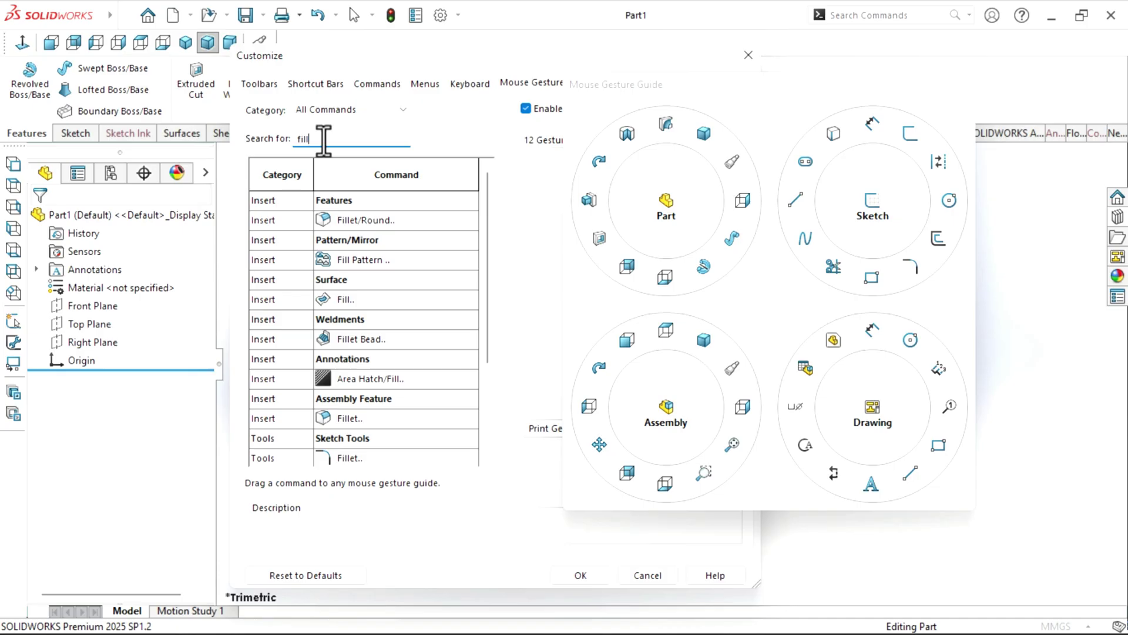
click(323, 229)
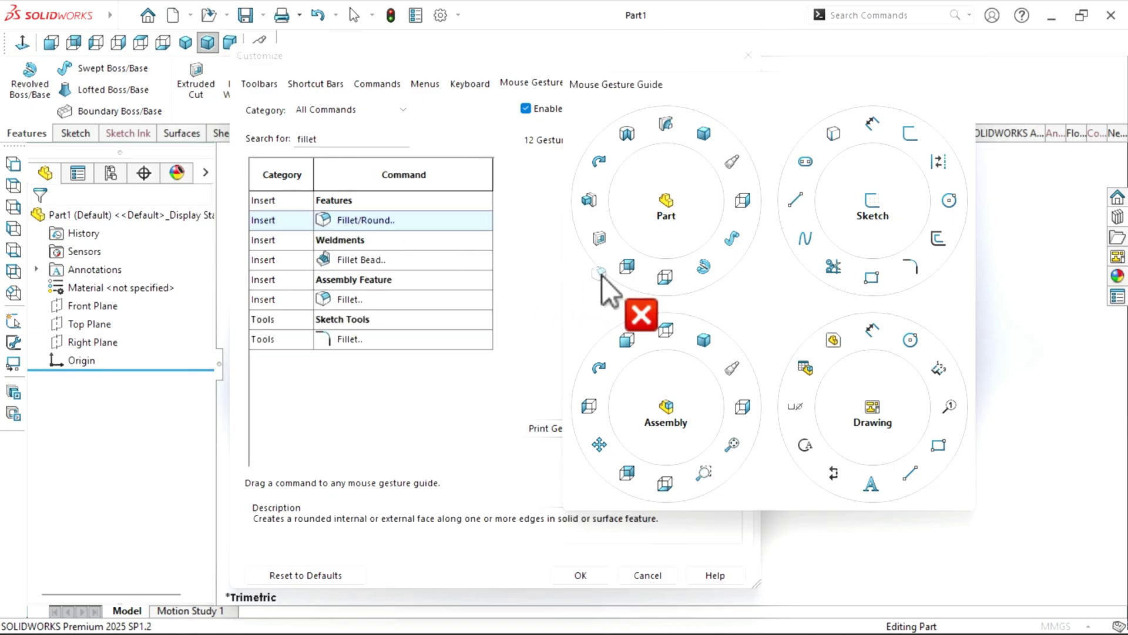
drag(601, 275, 718, 268)
drag(745, 202, 743, 201)
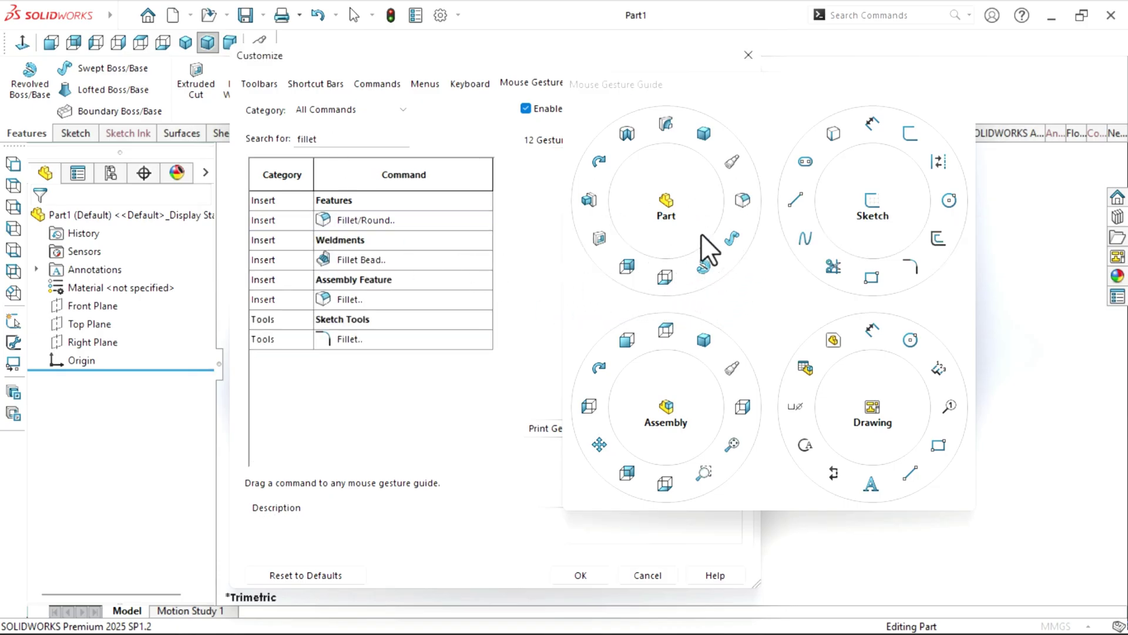
Step: Close the customization settings and start a new sketch on the Front Plane
click(748, 54)
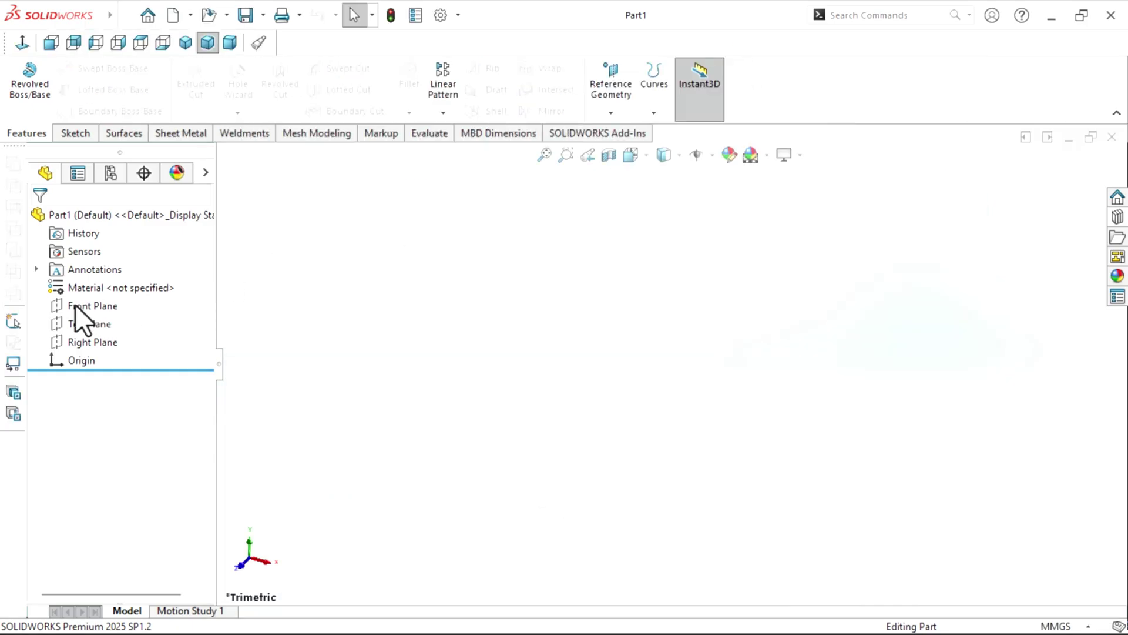
click(92, 306)
click(102, 283)
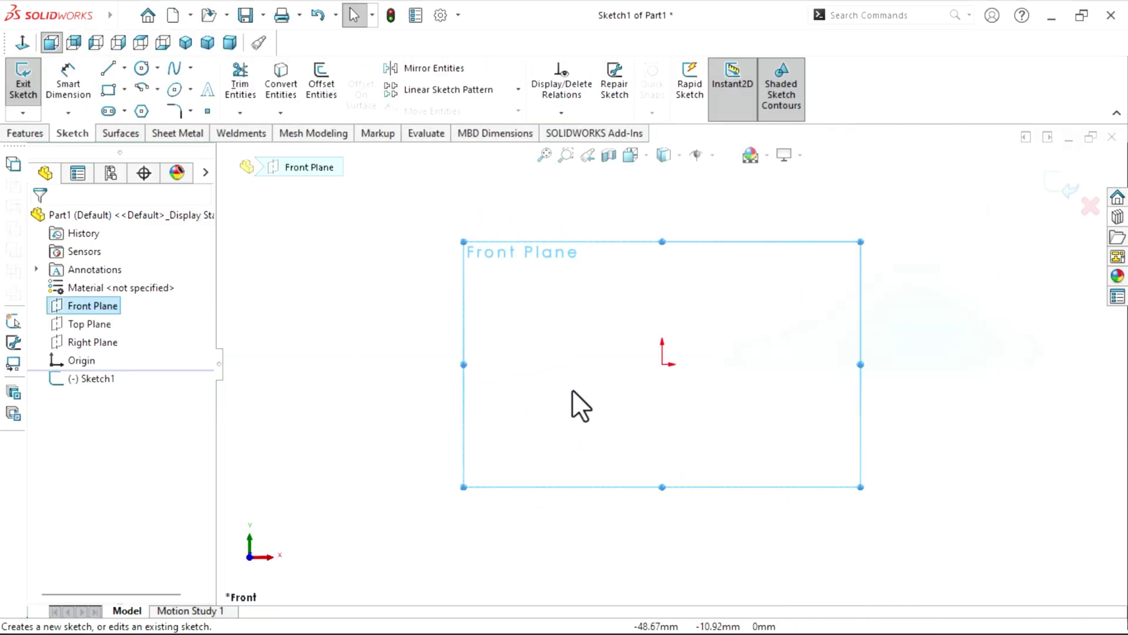
right_drag(591, 389, 562, 431)
click(61, 220)
right_click(76, 306)
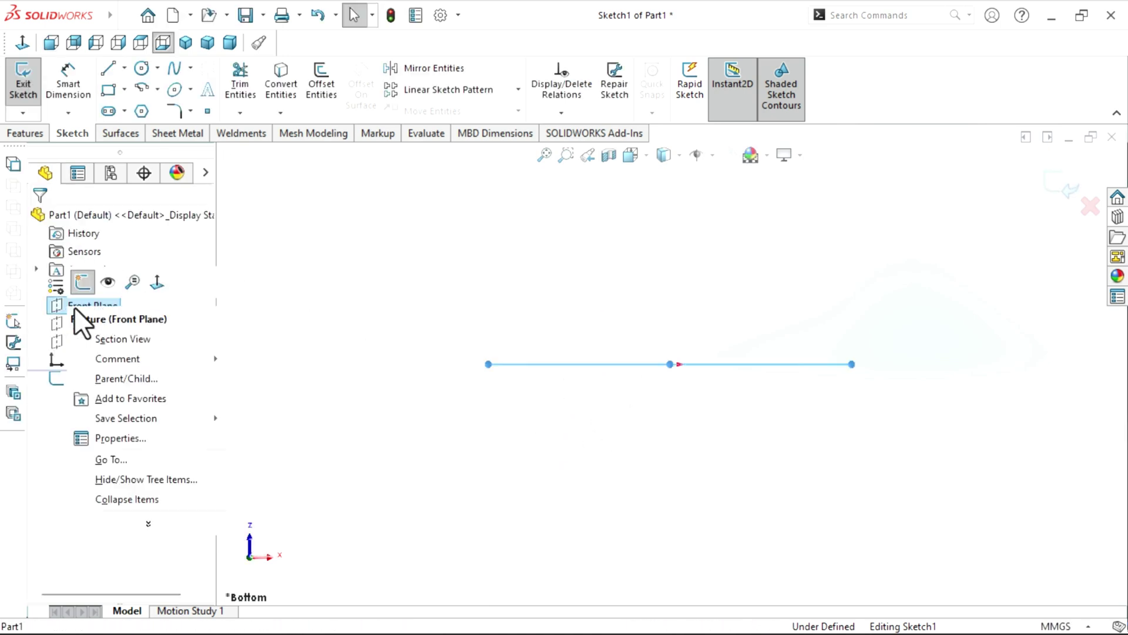
click(20, 41)
Step: Sketch a closed rectangle about 73 mm high from individual lines, extending up and left from the origin, with a circle inside it
right_drag(585, 348, 638, 406)
click(671, 363)
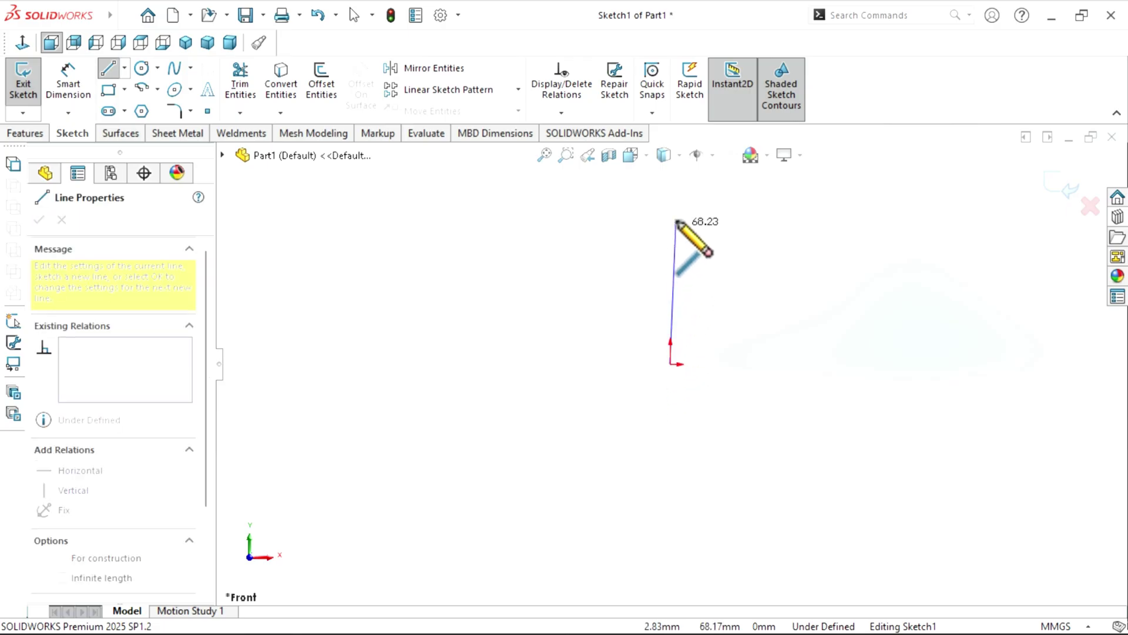
click(670, 210)
click(501, 210)
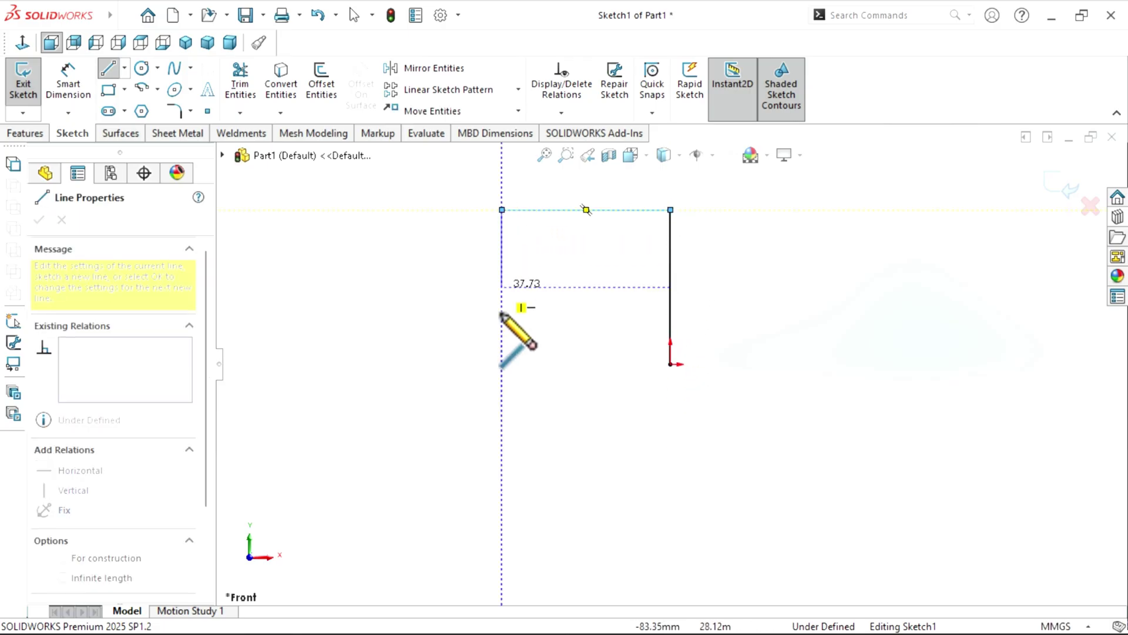
click(501, 364)
click(670, 364)
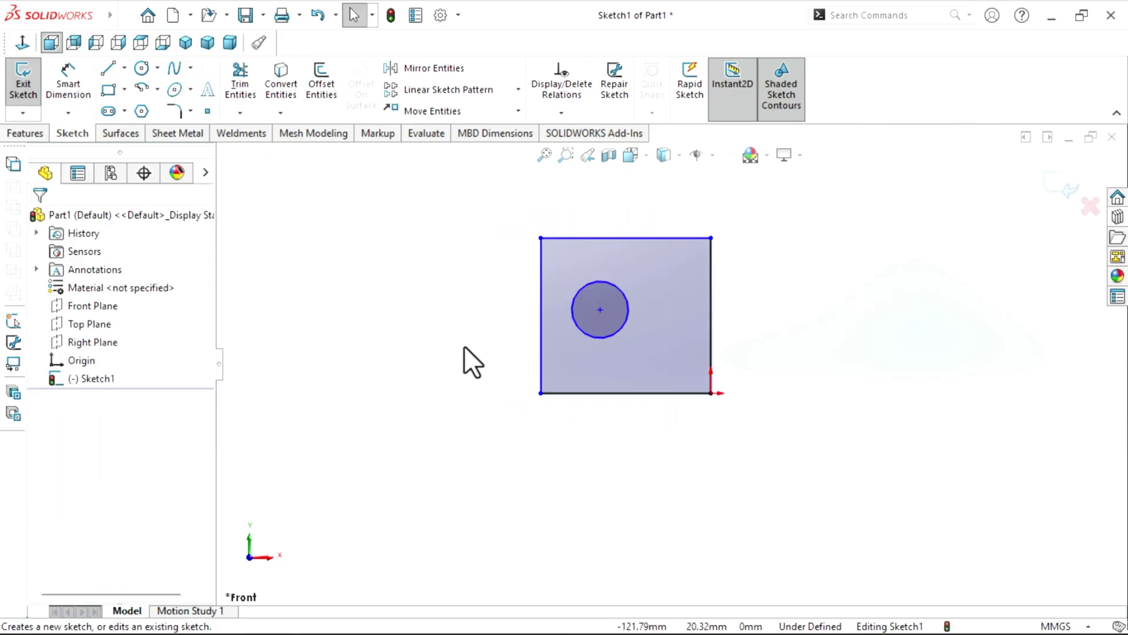
Step: Dimension the rectangle as 80 mm wide and 80 mm high
right_drag(470, 360, 601, 211)
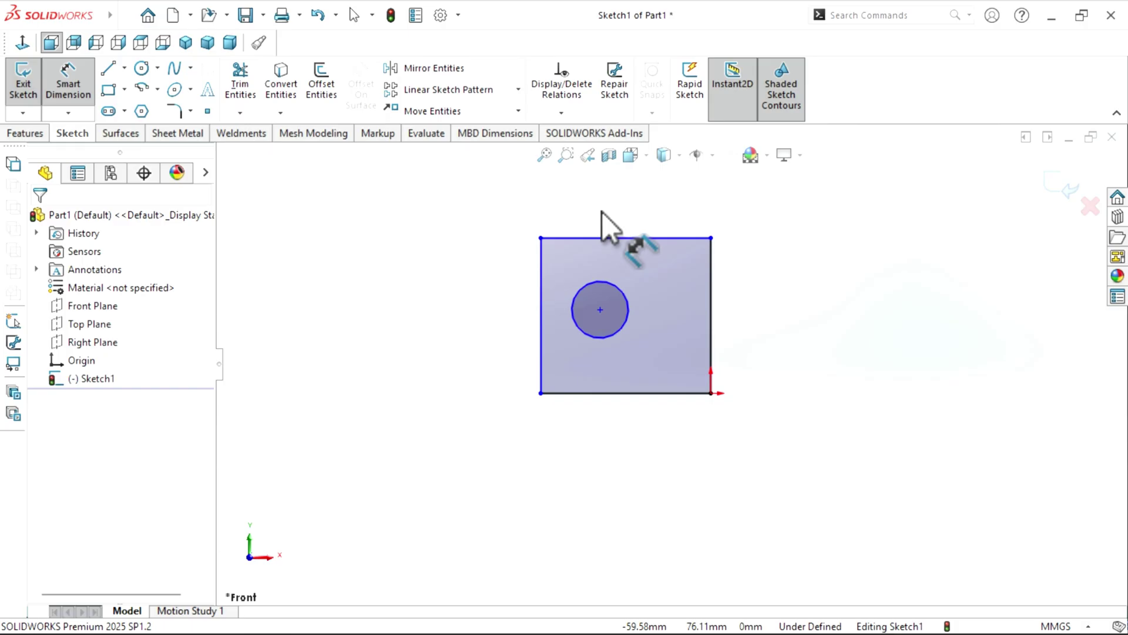
click(600, 237)
click(605, 204)
text(80)
key(Return)
click(541, 264)
click(491, 288)
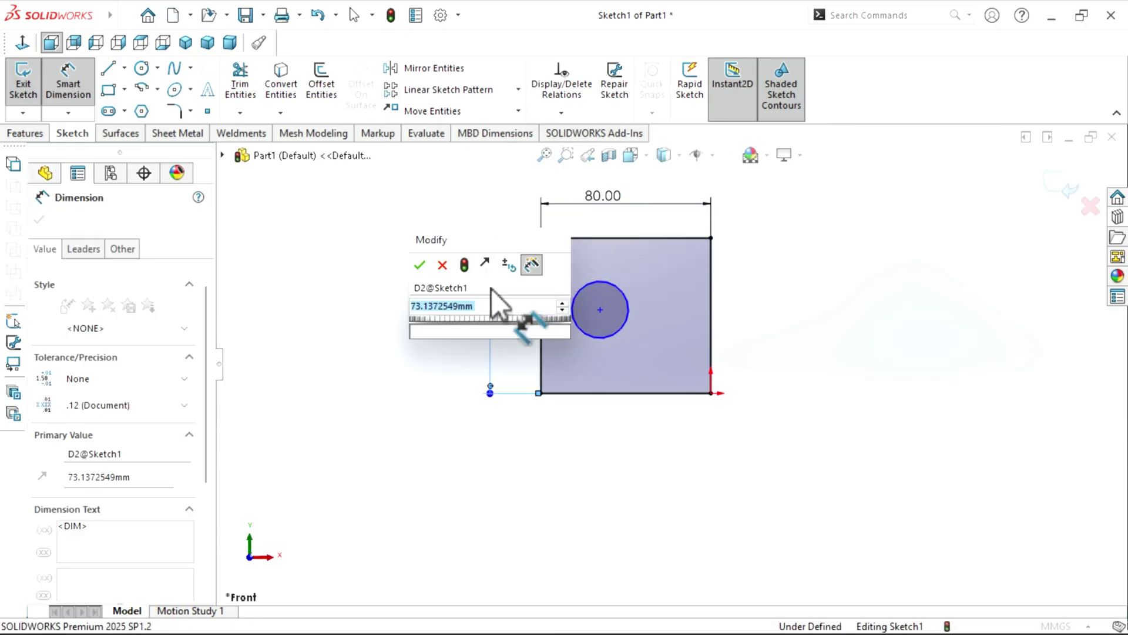
text(80)
key(Return)
Step: Dimension the circle's centre 40 mm from the rectangle's right edge and 40 mm from its bottom edge
click(600, 310)
click(711, 315)
click(670, 430)
text(4)
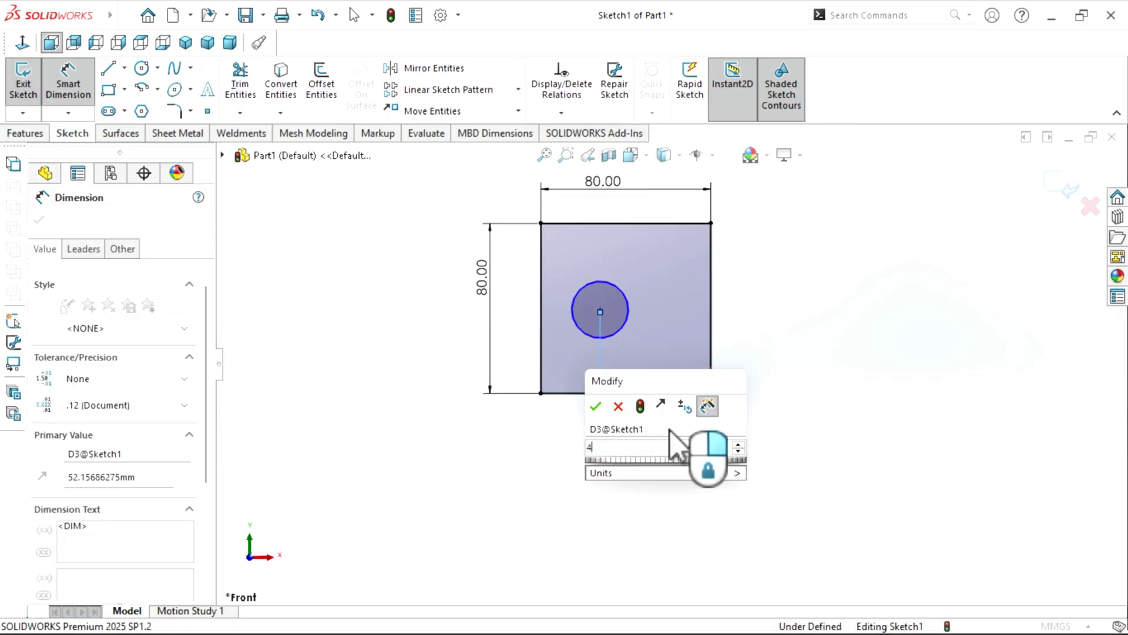
text(0)
key(Return)
click(653, 317)
click(647, 393)
click(739, 353)
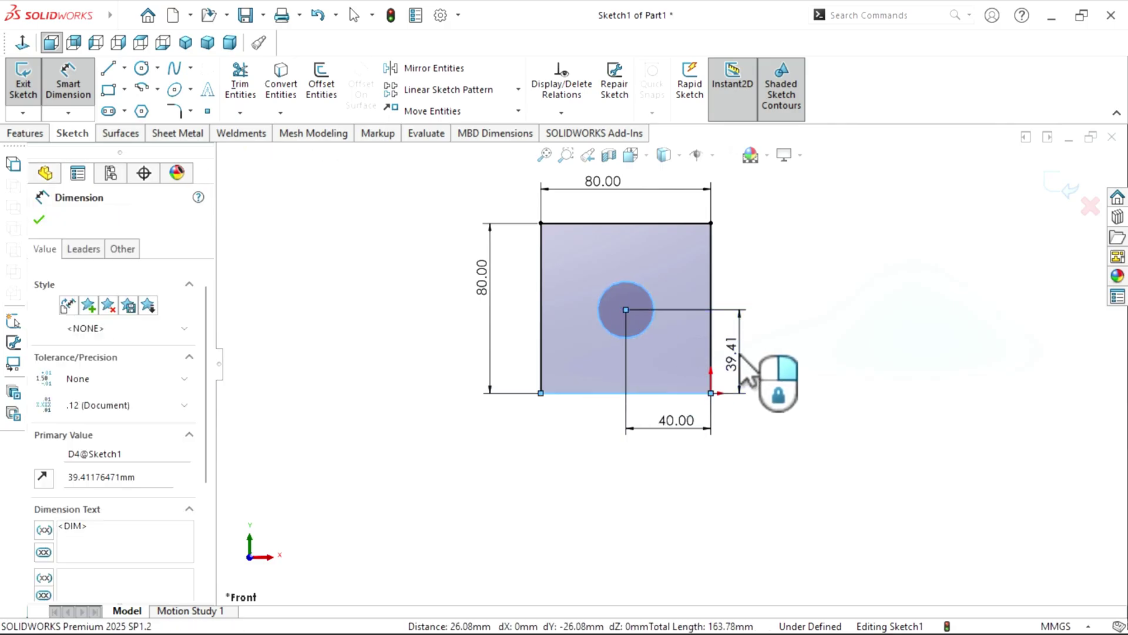
click(742, 357)
text(40)
key(Return)
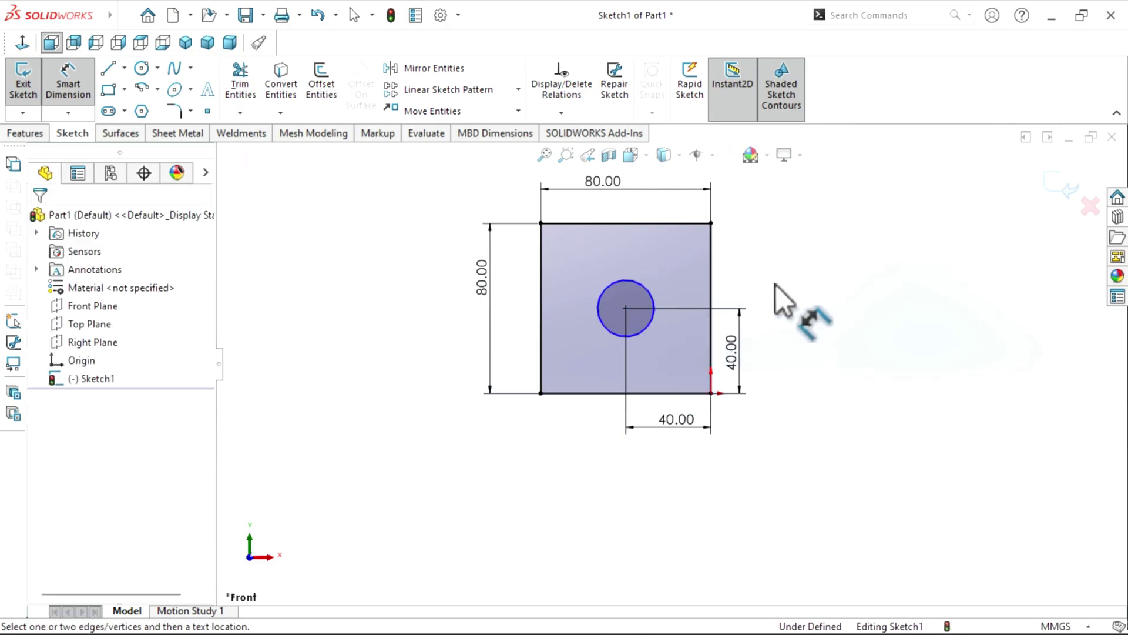
Step: Extrude the square profile with its circular hole 20 mm as a boss
right_drag(775, 285, 823, 206)
right_drag(812, 315, 846, 249)
click(710, 301)
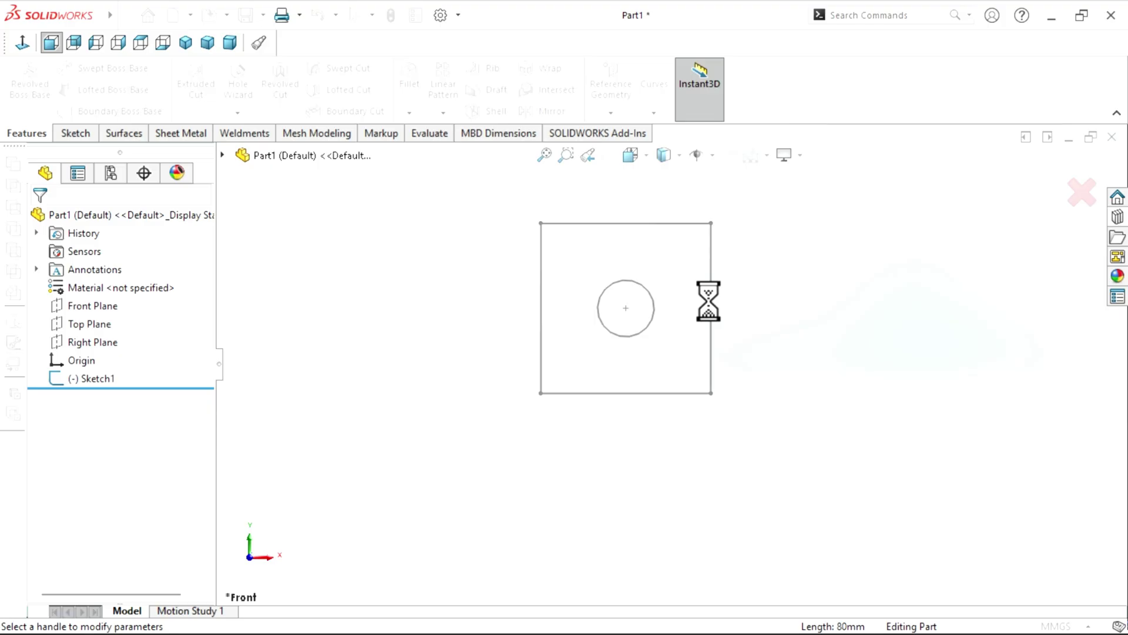
right_click(125, 528)
click(177, 536)
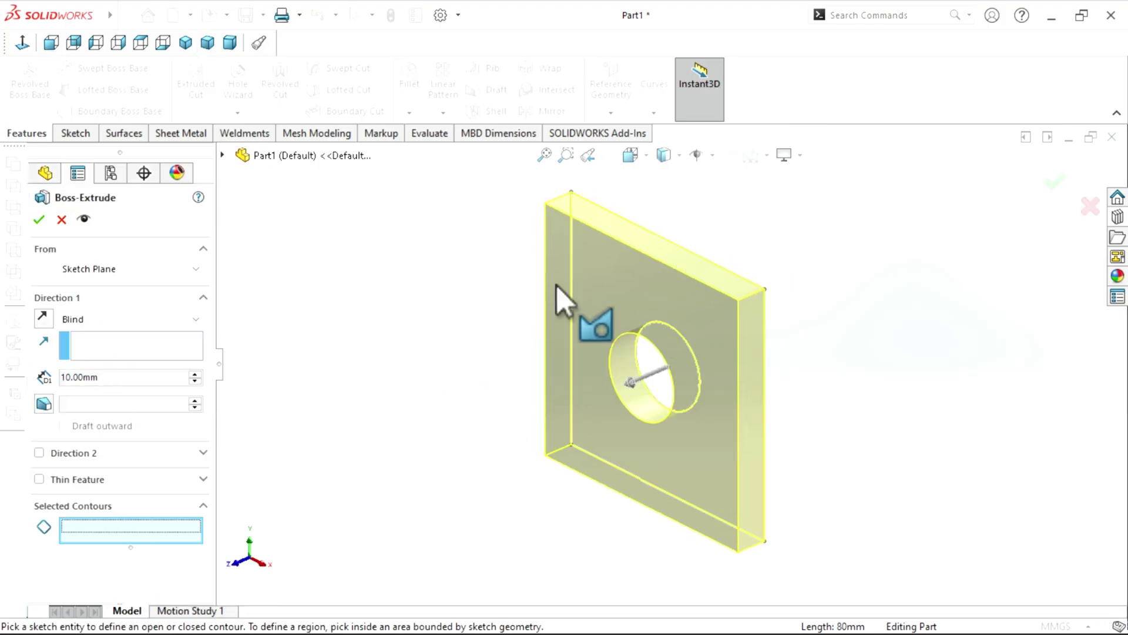
click(557, 285)
key(Return)
Step: Fillet the plate's upper-right and lower-left corner edges with a 10 mm radius
middle_drag(680, 390, 675, 356)
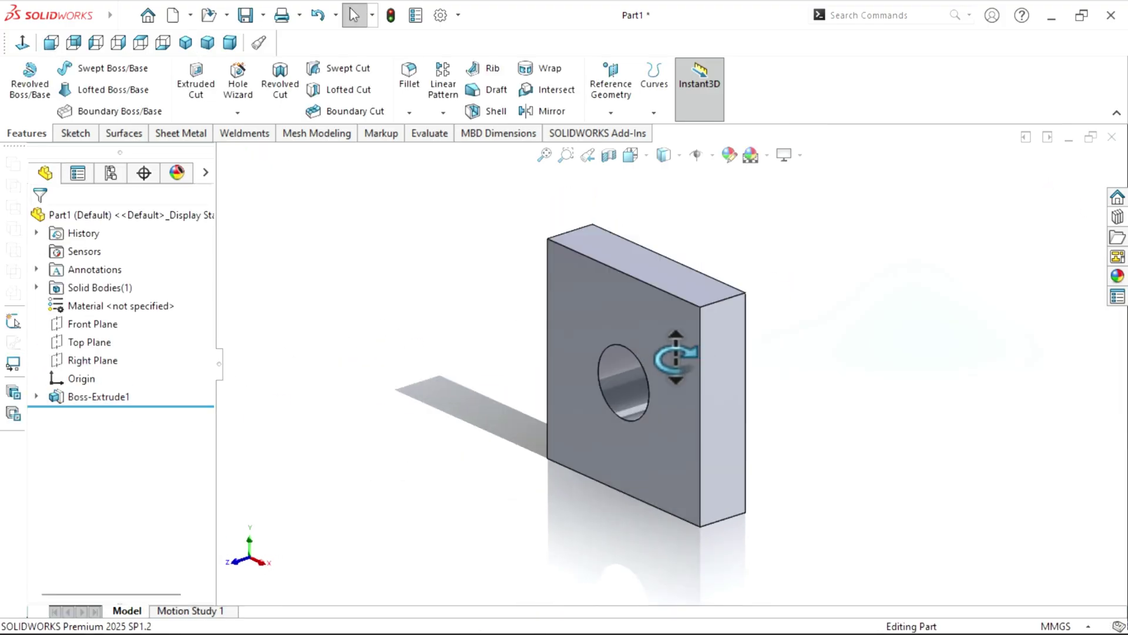
click(680, 356)
right_drag(780, 364, 798, 337)
click(716, 301)
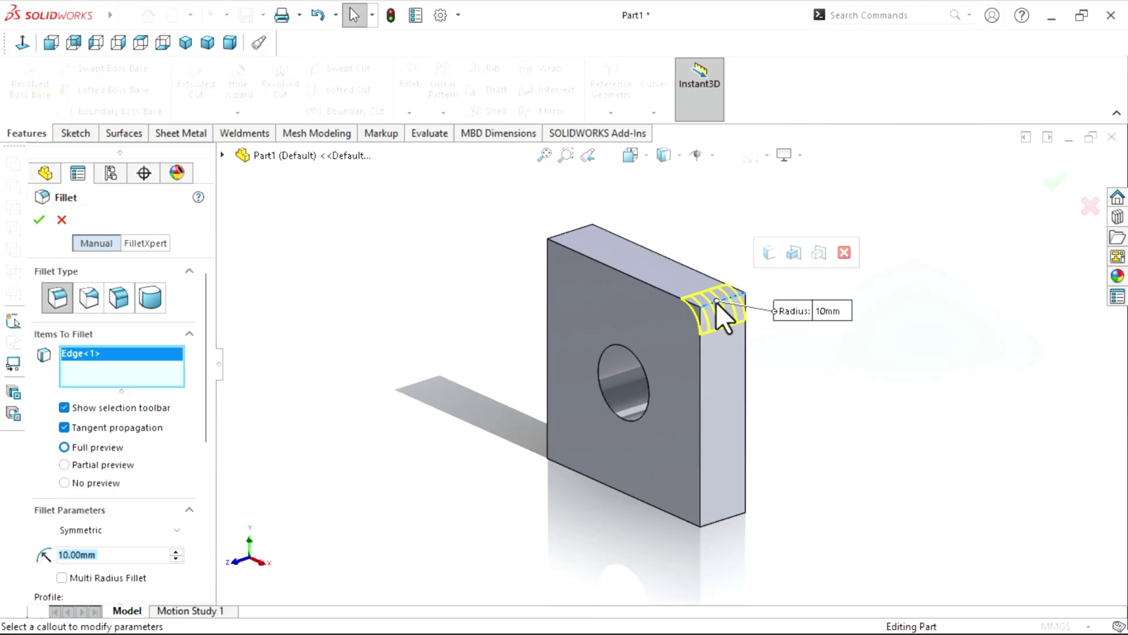
mouse_move(670, 338)
middle_down()
mouse_move(725, 366)
mouse_move(741, 341)
mouse_move(590, 329)
mouse_move(235, 247)
middle_up()
click(672, 518)
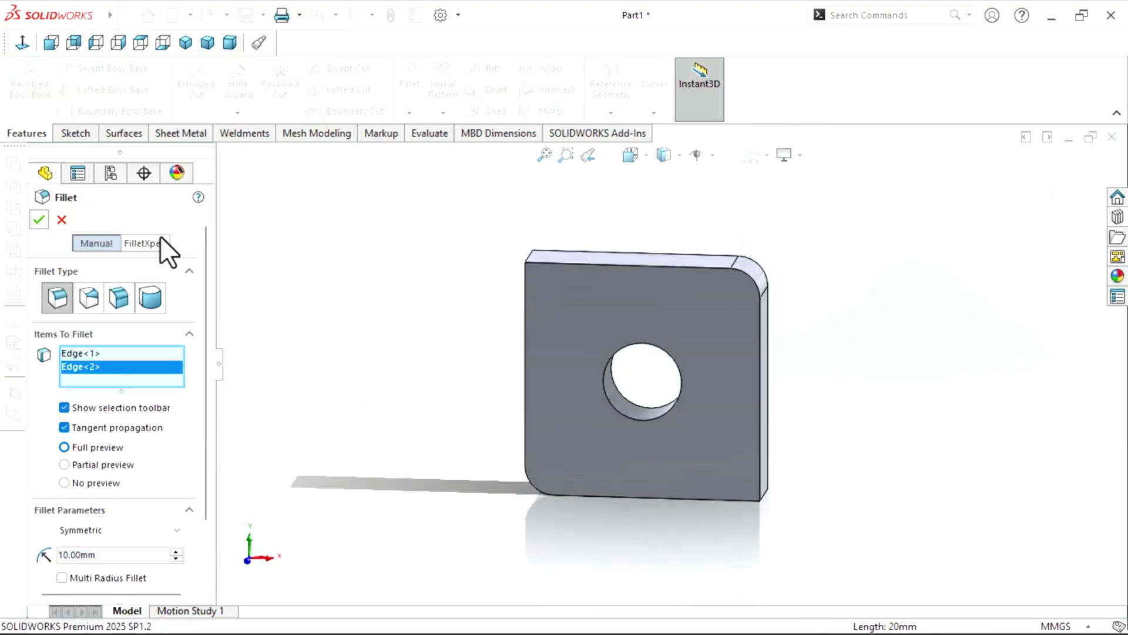
key(Return)
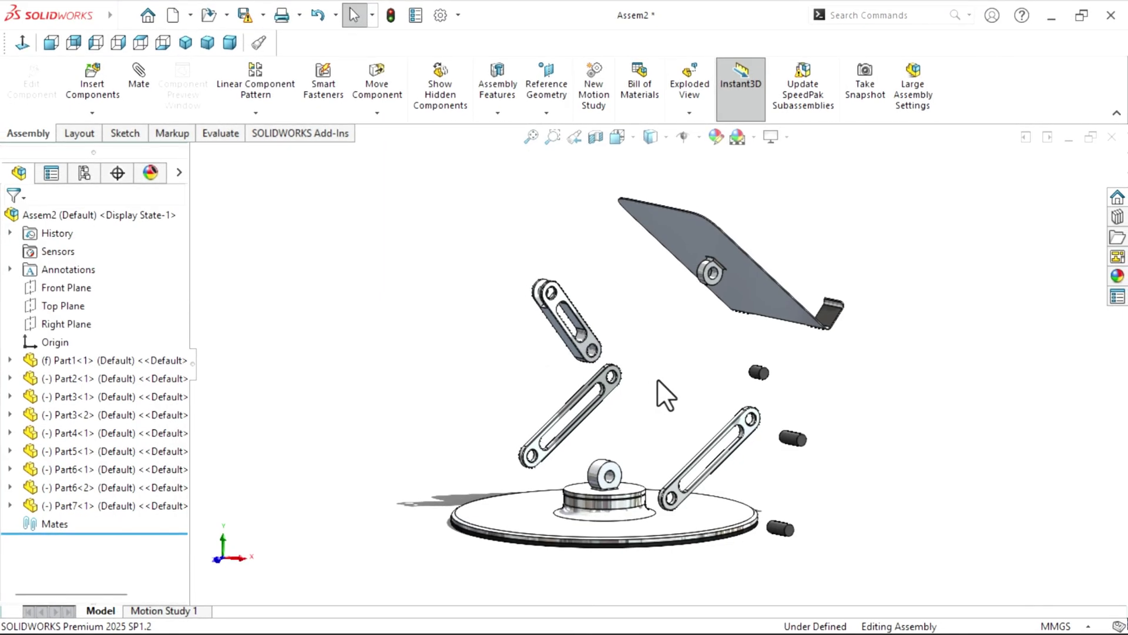
Step: In the stand assembly, add a concentric mate between the right slotted arm's lower hole and the hole in the base lug
middle_drag(657, 378, 661, 390)
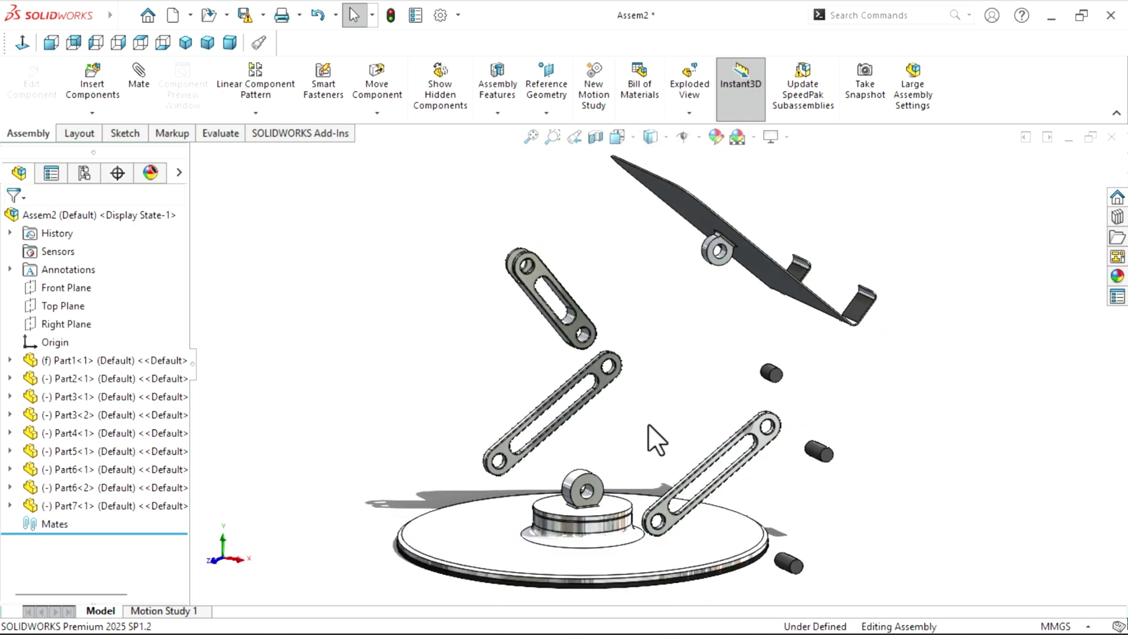
scroll(673, 530, down, 10)
scroll(658, 458, down, 2)
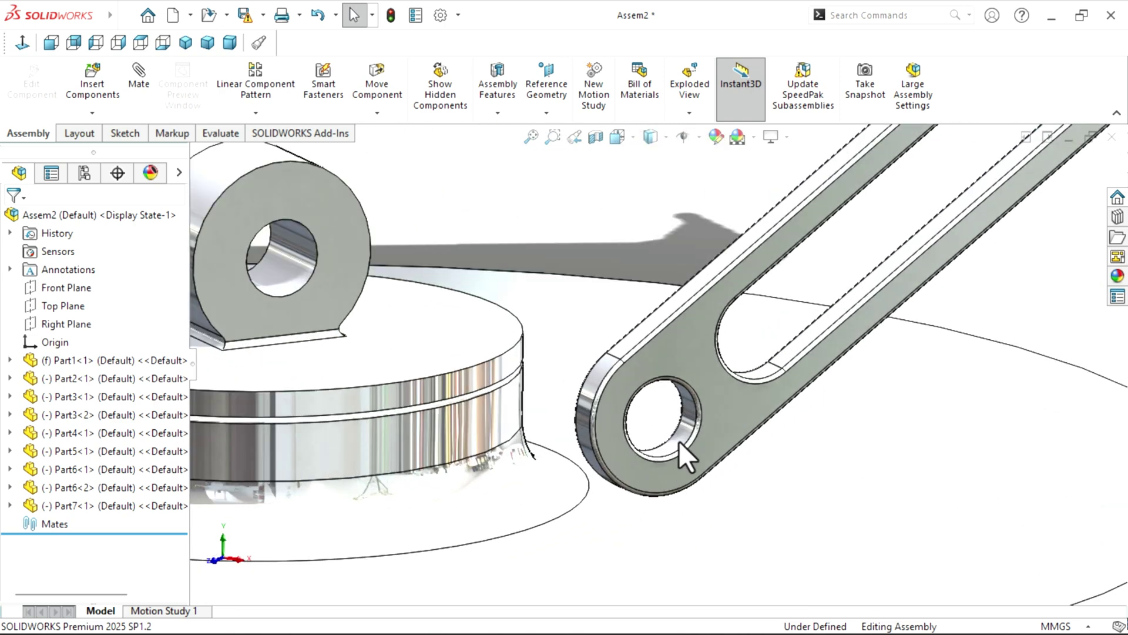
click(680, 438)
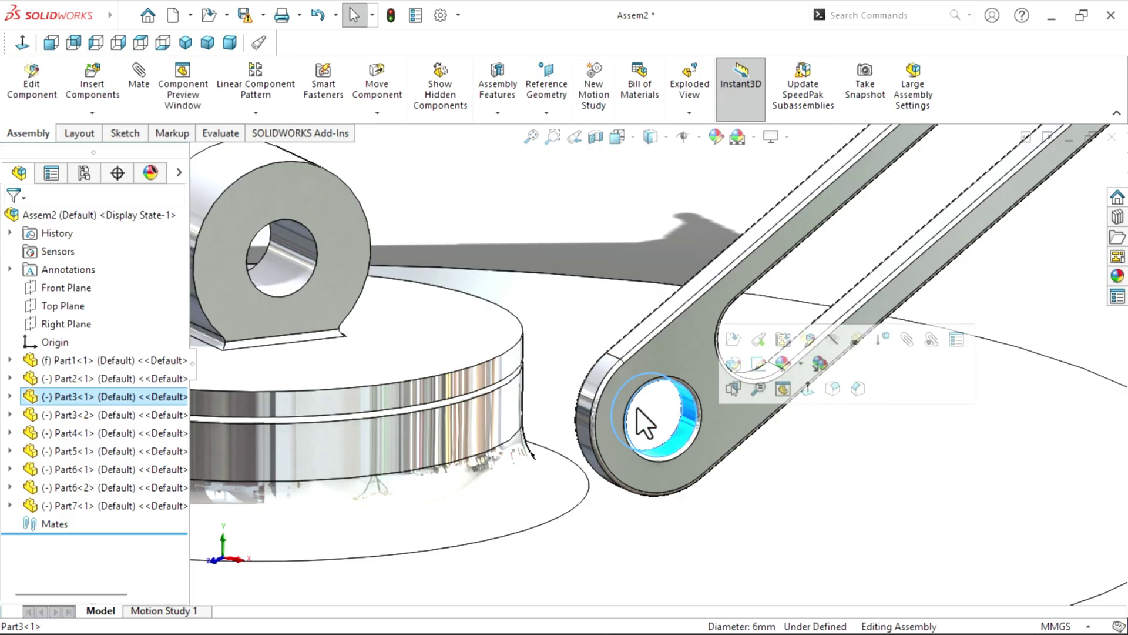
scroll(502, 361, up, 2)
scroll(403, 276, down, 2)
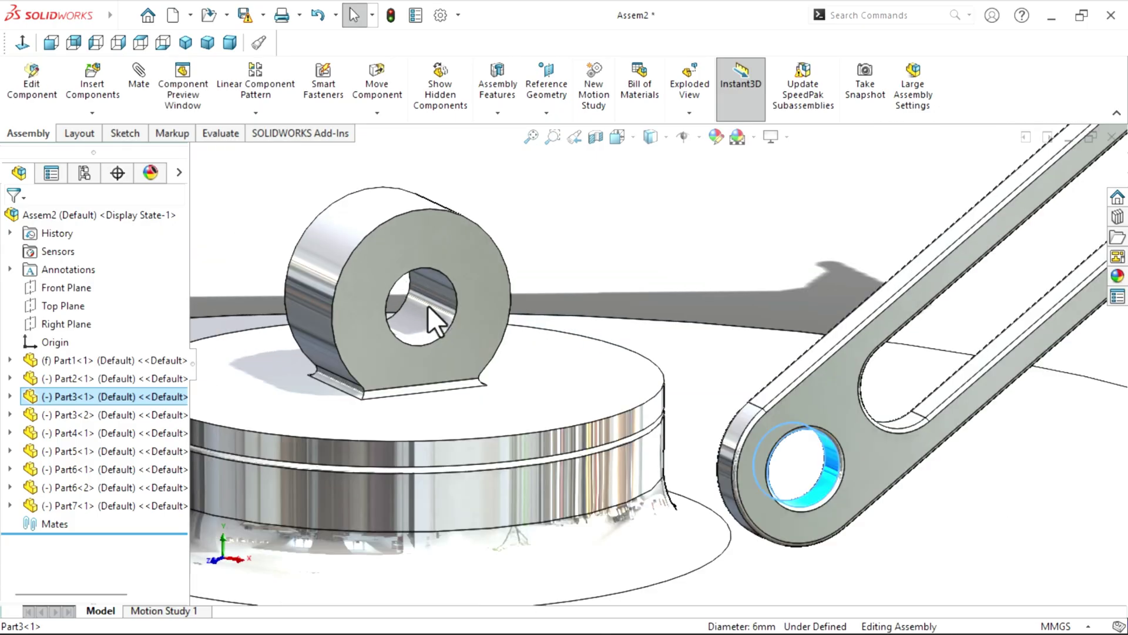
ctrl+click(433, 304)
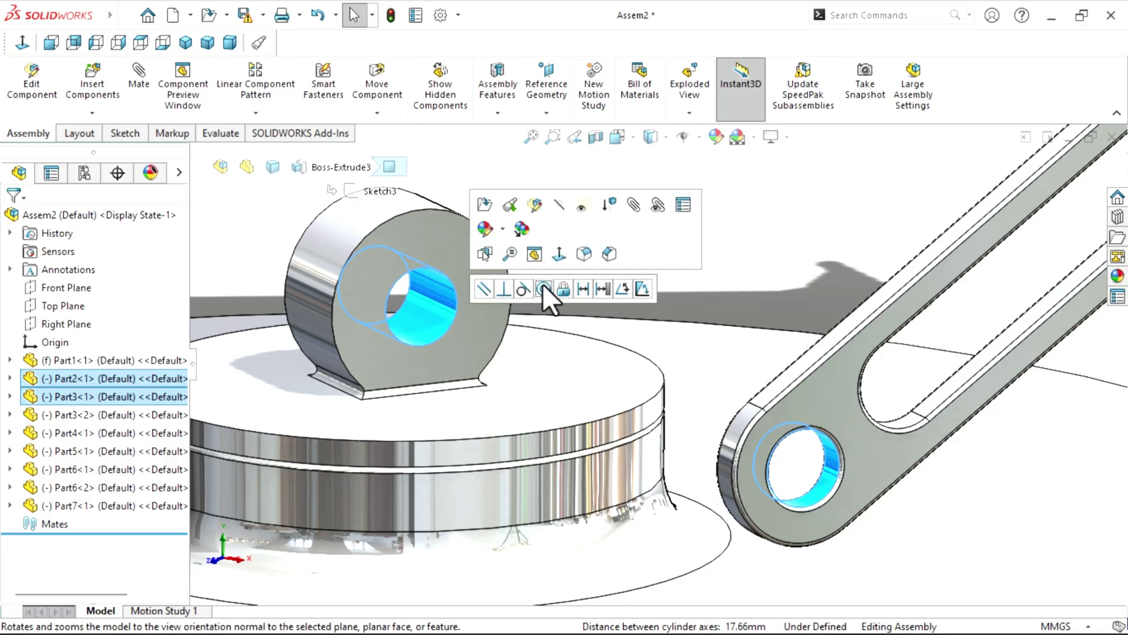
click(543, 286)
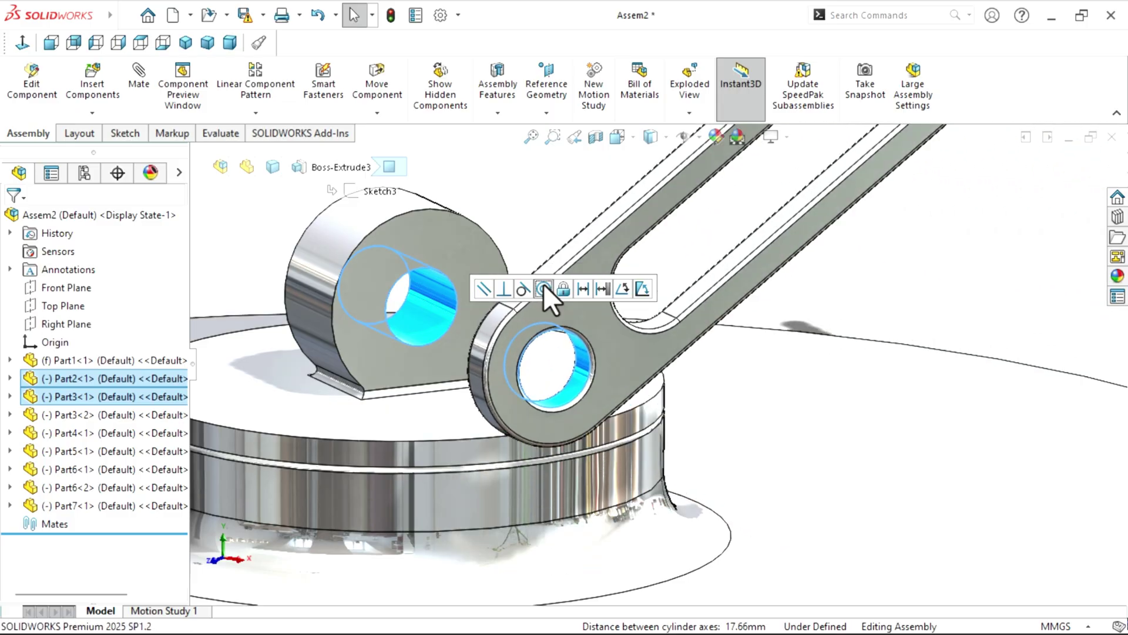
Step: Add a concentric mate between the second slotted arm's lower hole and the hole in the base lug
scroll(482, 265, up, 5)
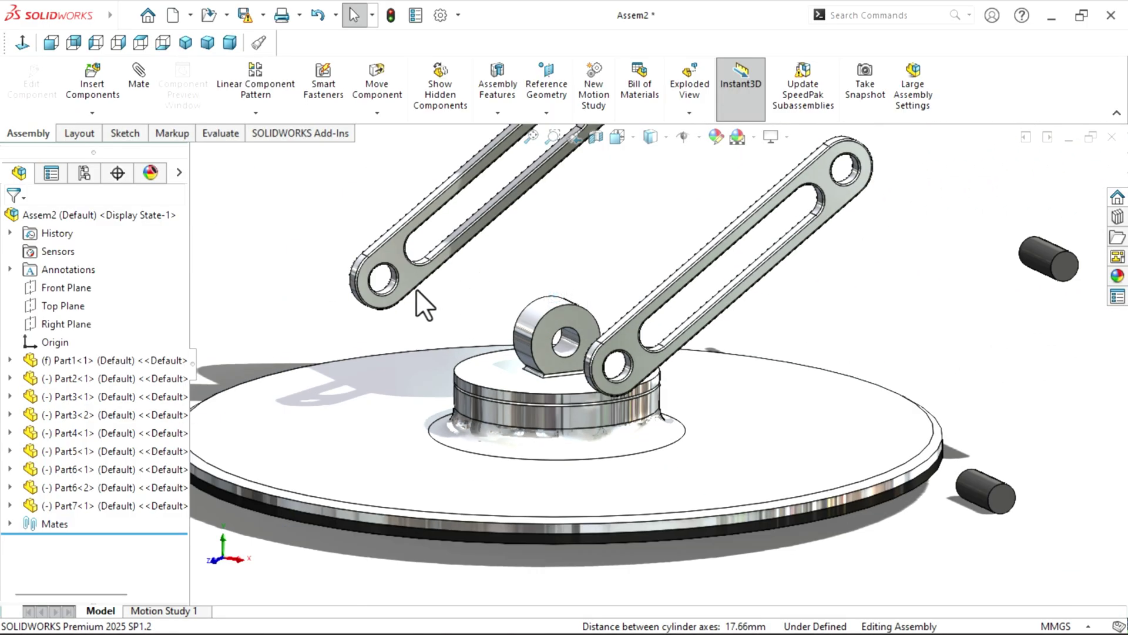
scroll(416, 291, down, 5)
click(460, 315)
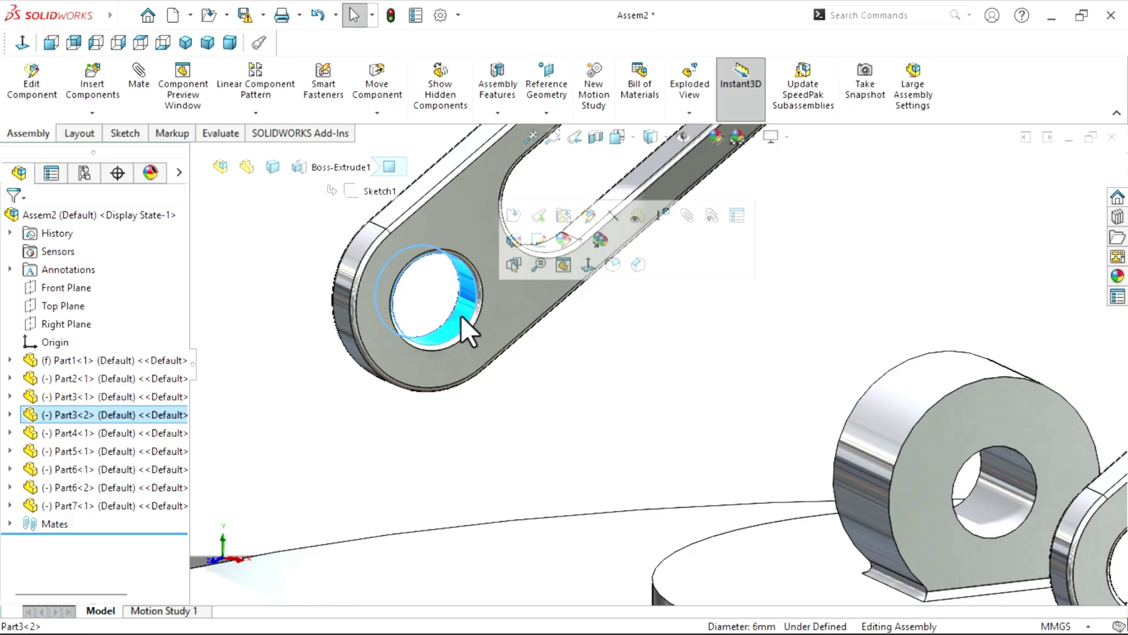
scroll(621, 374, up, 3)
scroll(830, 440, down, 2)
click(829, 440)
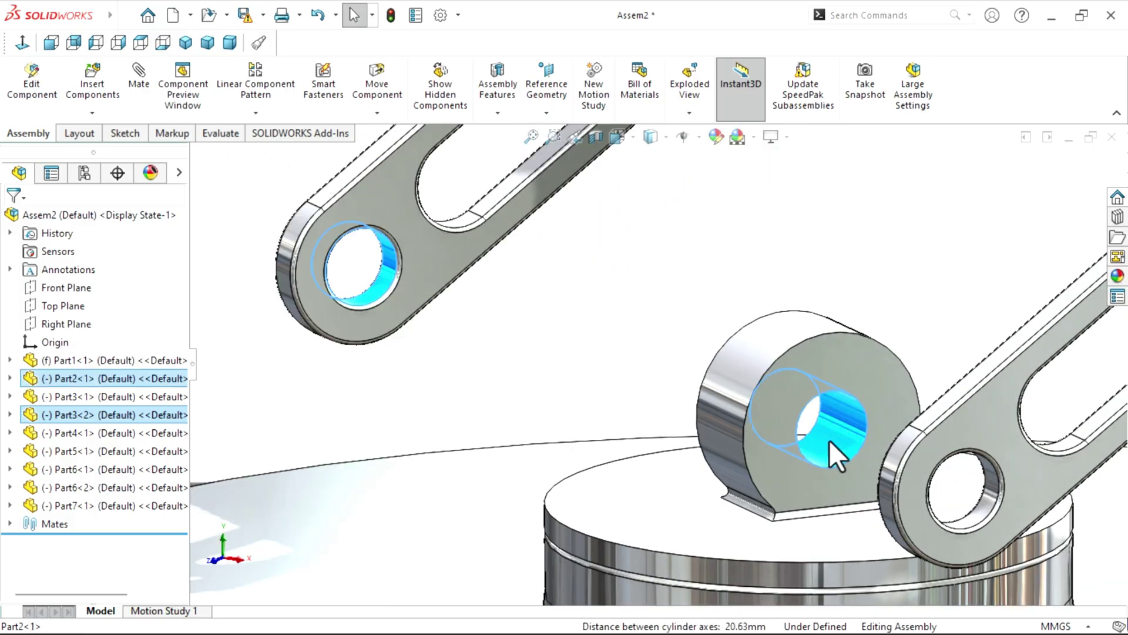
click(940, 424)
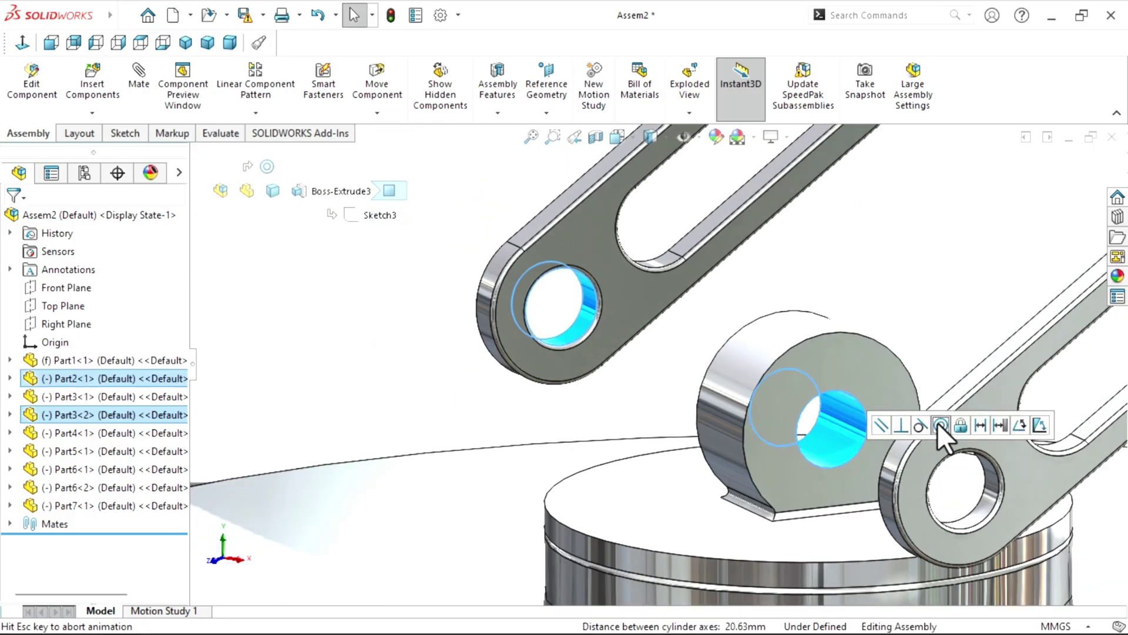
click(454, 344)
Step: Make the first arm's inner face coincident with the adjacent side face of the base lug
scroll(652, 376, up, 3)
scroll(742, 388, down, 2)
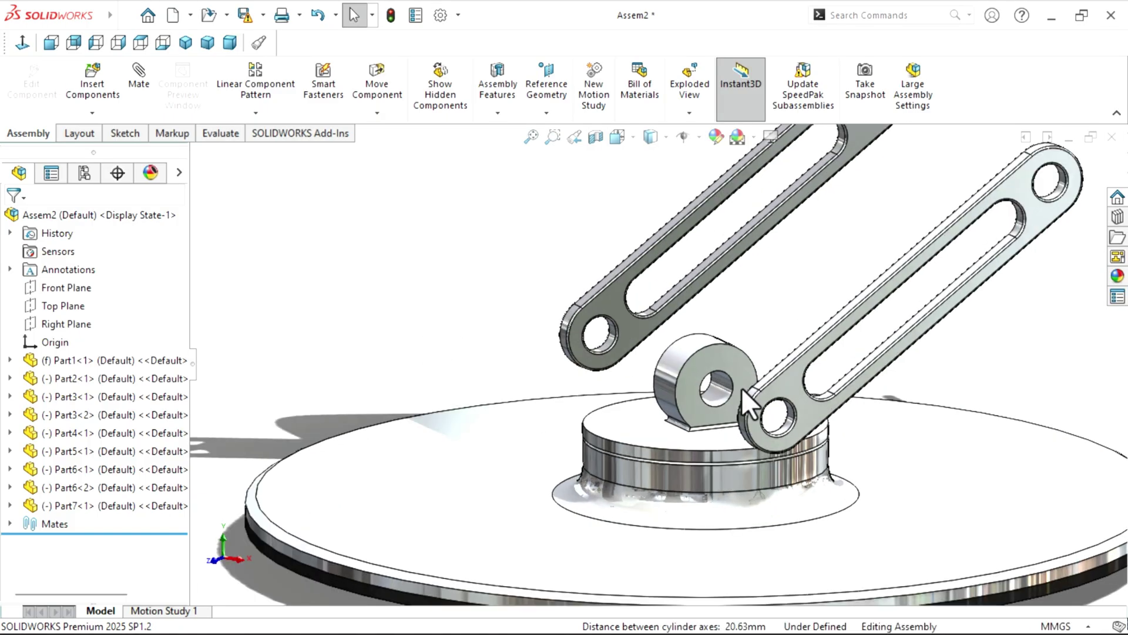
middle_drag(742, 388, 807, 400)
scroll(714, 384, down, 3)
click(711, 378)
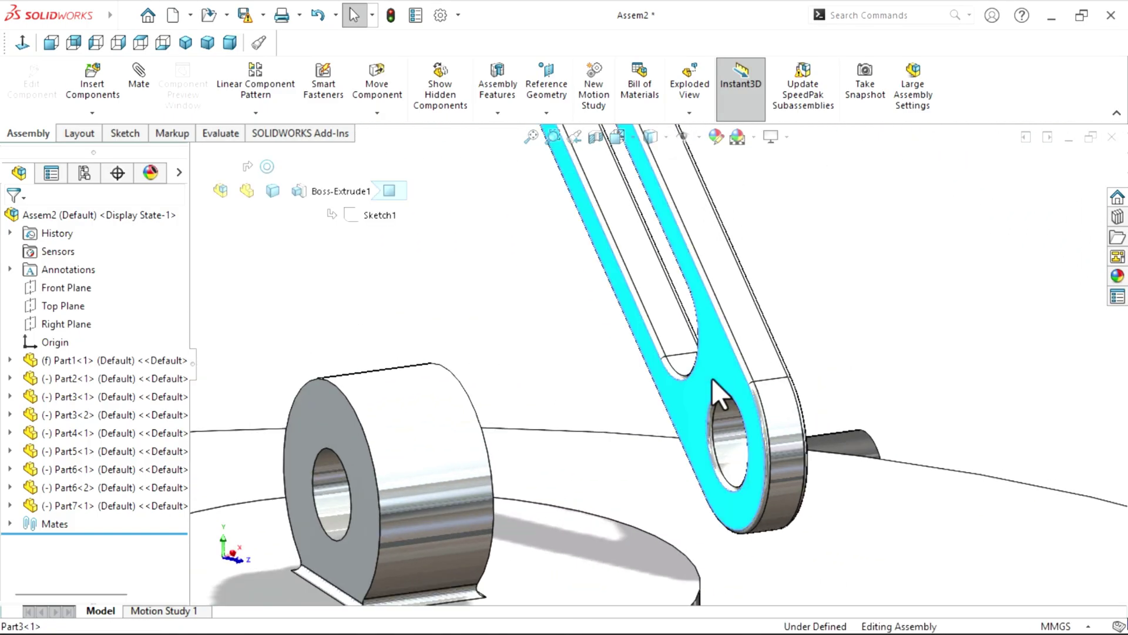
scroll(556, 420, up, 1)
middle_click(545, 417)
middle_drag(545, 418, 435, 412)
scroll(422, 406, up, 5)
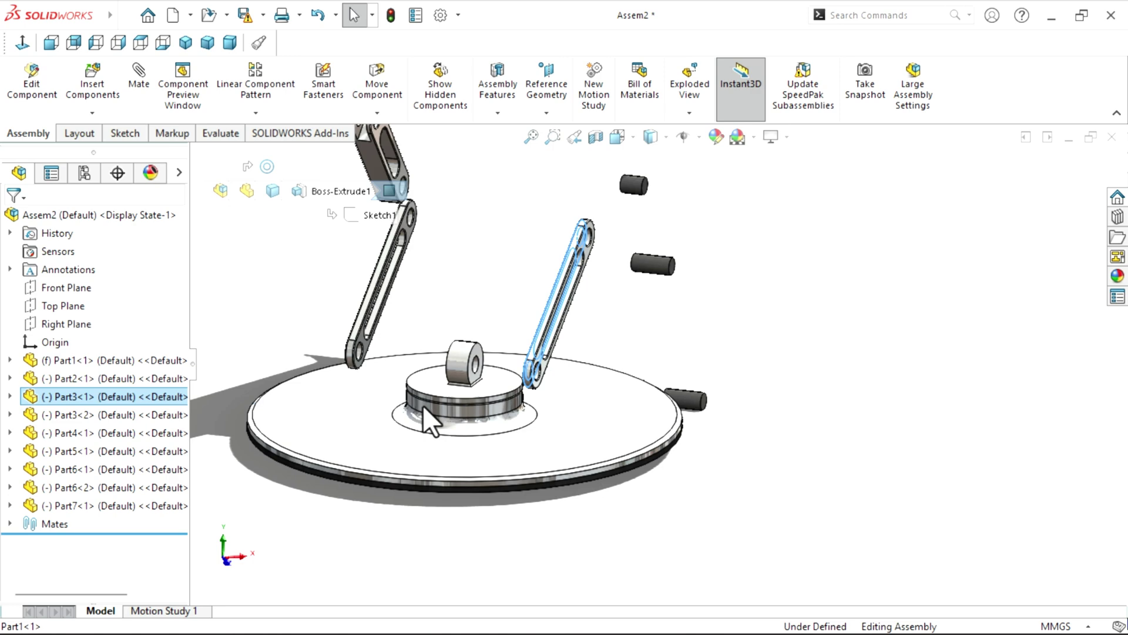
scroll(482, 361, down, 5)
ctrl+click(469, 311)
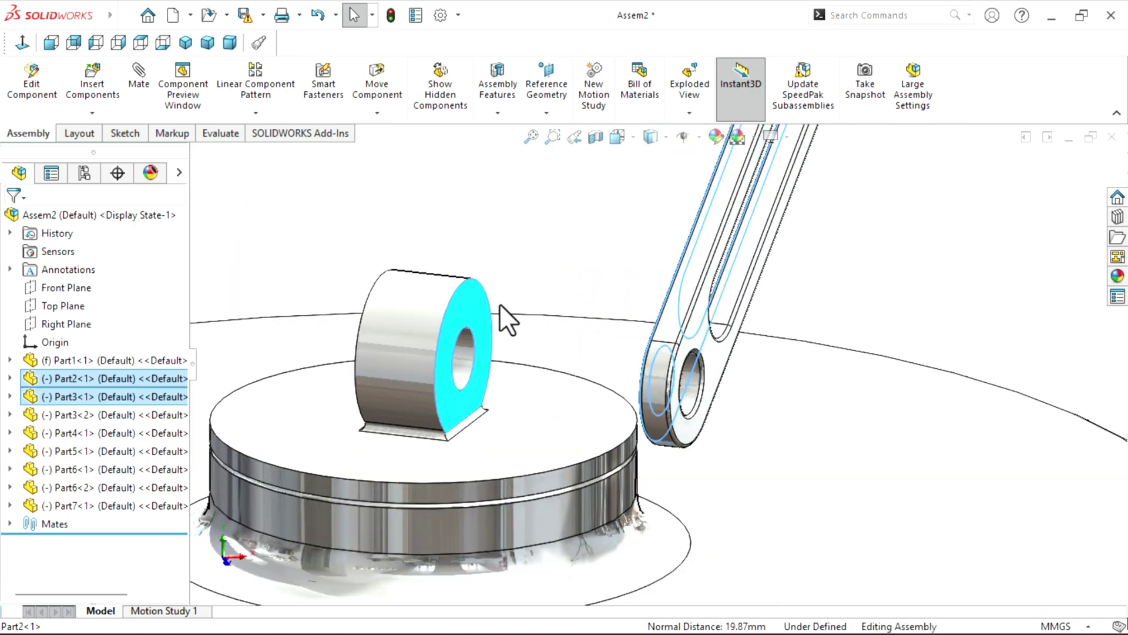
click(519, 297)
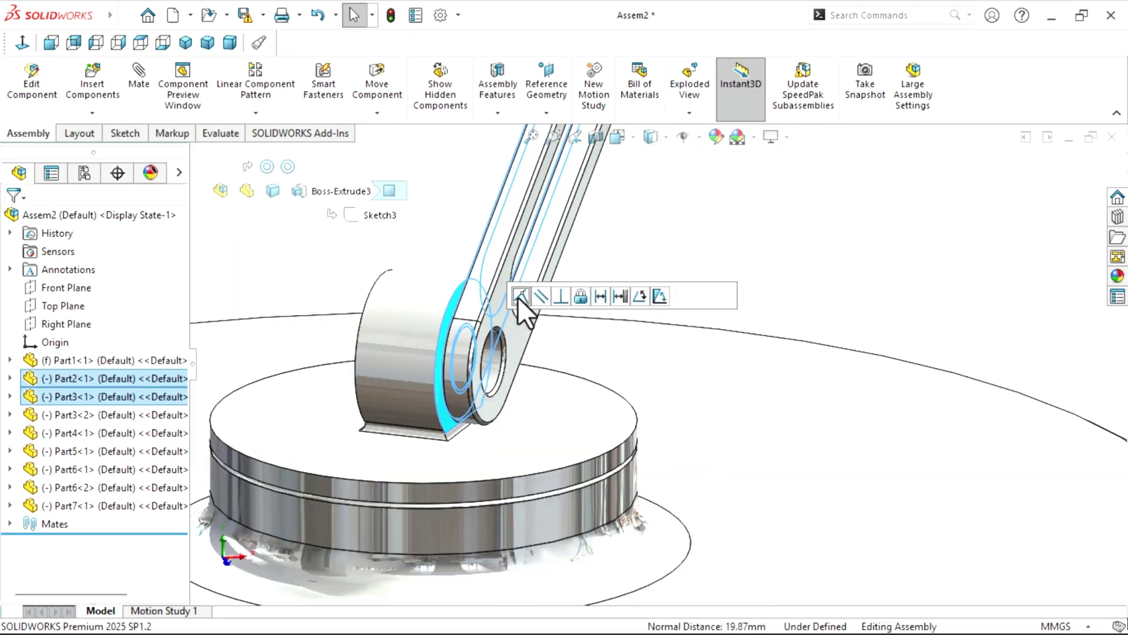
Step: Make the second arm's inner face coincident with the opposite side face of the base lug
scroll(379, 315, up, 3)
scroll(320, 312, down, 5)
click(344, 337)
scroll(353, 338, up, 6)
middle_drag(388, 347, 564, 353)
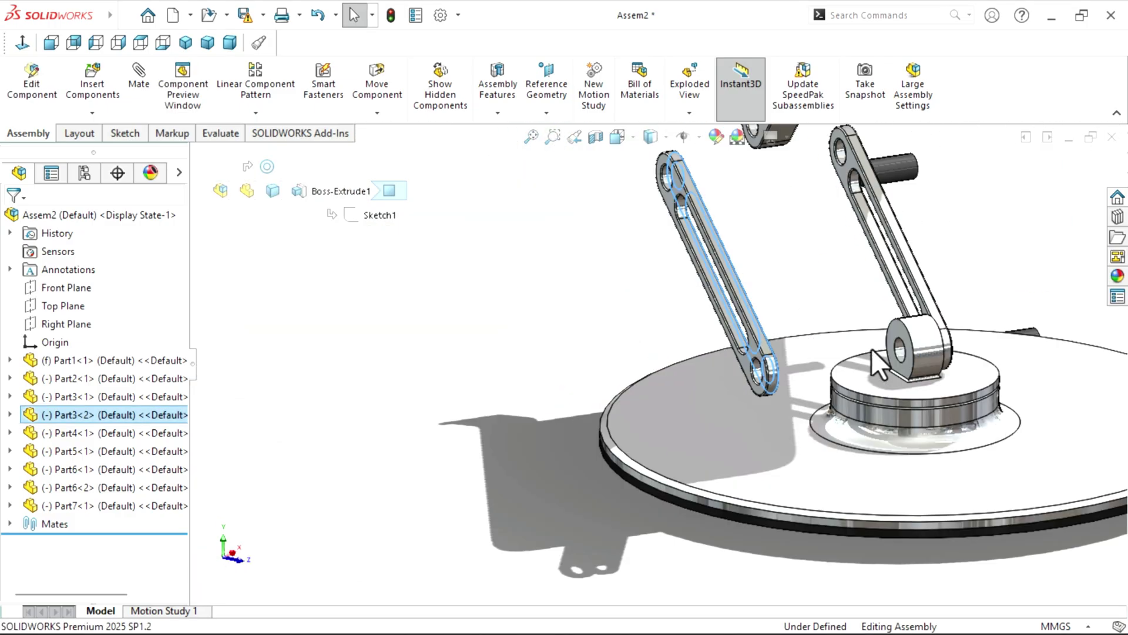
scroll(872, 348, down, 4)
ctrl+click(834, 348)
click(875, 322)
Step: Mate the lowest pin concentric with the first arm's lower hole and its end face coincident with the arm's outer face
scroll(825, 357, up, 4)
middle_drag(725, 351, 564, 358)
click(769, 374)
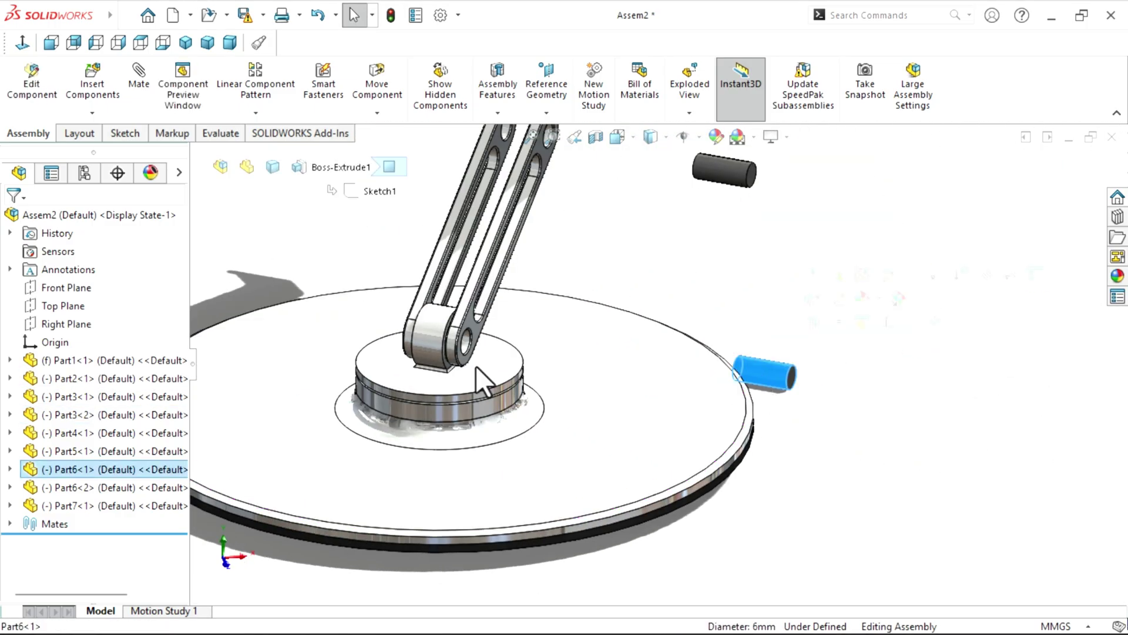
scroll(475, 362, down, 8)
ctrl+click(548, 338)
click(654, 309)
click(553, 270)
ctrl+click(930, 401)
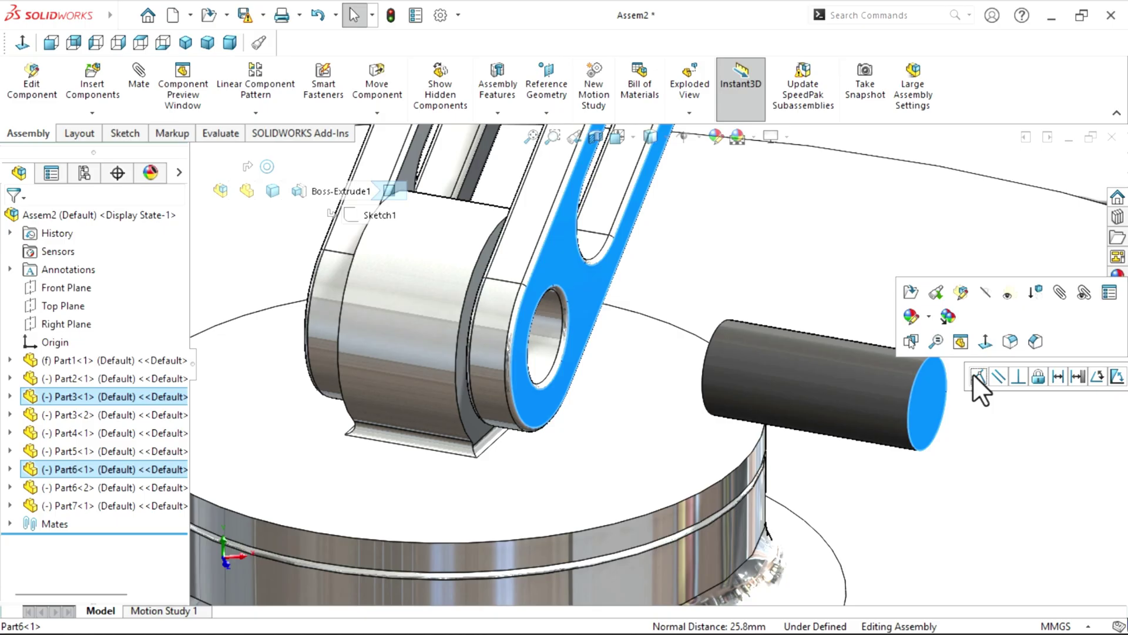
click(975, 374)
Step: Add a concentric mate between the forked upper link's lower hole and the upper hole of the paired arms
scroll(641, 287, up, 7)
scroll(625, 273, down, 3)
click(593, 319)
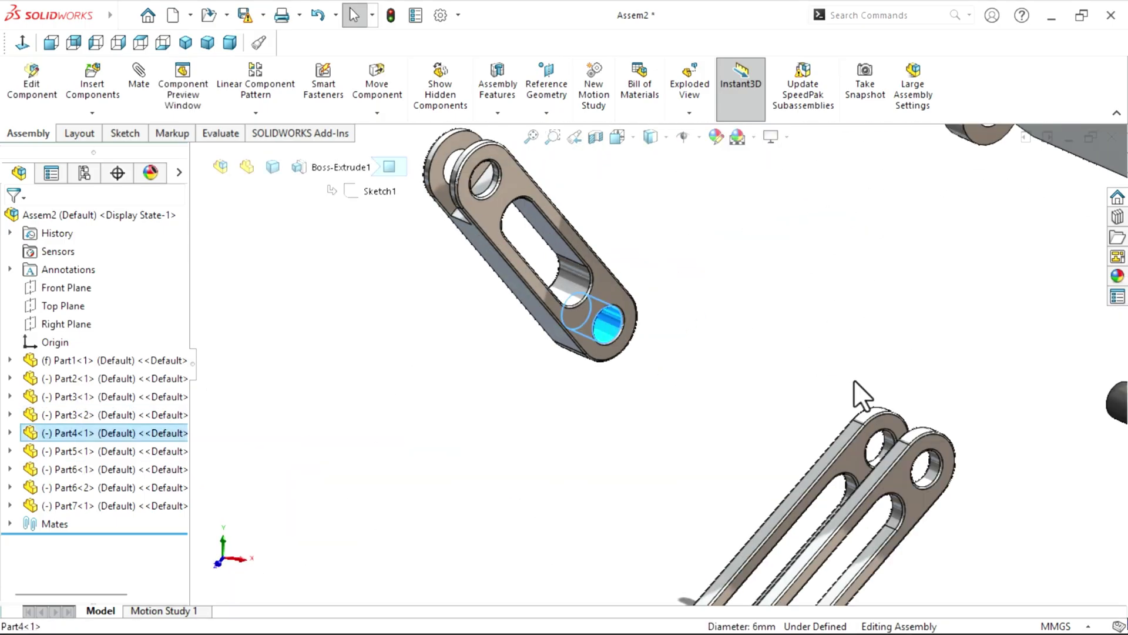
scroll(854, 379, down, 2)
ctrl+click(810, 437)
click(898, 421)
Step: Center the forked upper link's lower end between the paired arms by adding a width mate across their side faces
scroll(633, 333, up, 3)
scroll(633, 333, down, 3)
click(661, 348)
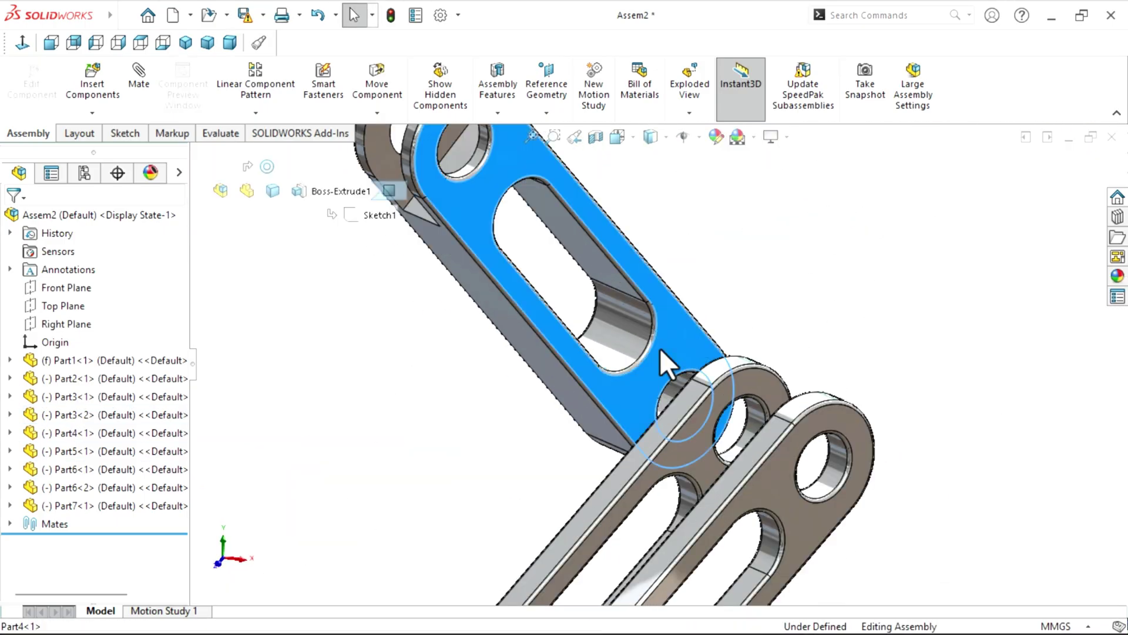
scroll(652, 353, up, 3)
middle_drag(423, 376, 494, 385)
ctrl+click(551, 392)
ctrl+click(616, 392)
scroll(697, 414, down, 2)
ctrl+click(696, 413)
click(751, 396)
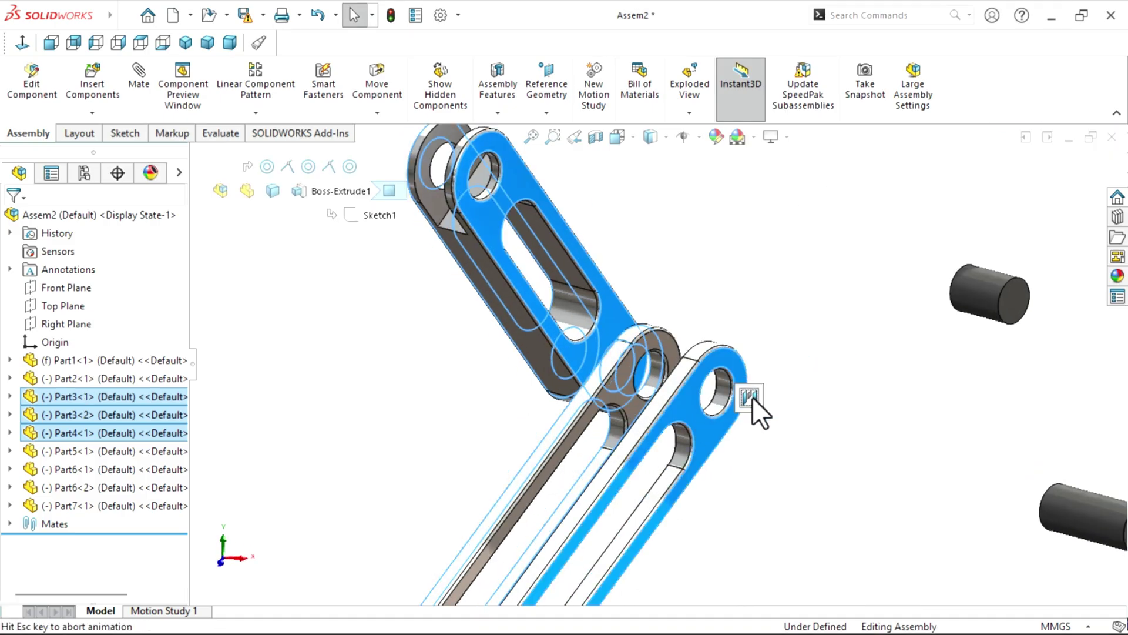
click(804, 400)
Step: Add a concentric mate between the middle loose pin and the upper hole of the paired arms
scroll(811, 405, up, 2)
click(951, 464)
scroll(740, 376, down, 3)
ctrl+click(663, 393)
click(763, 376)
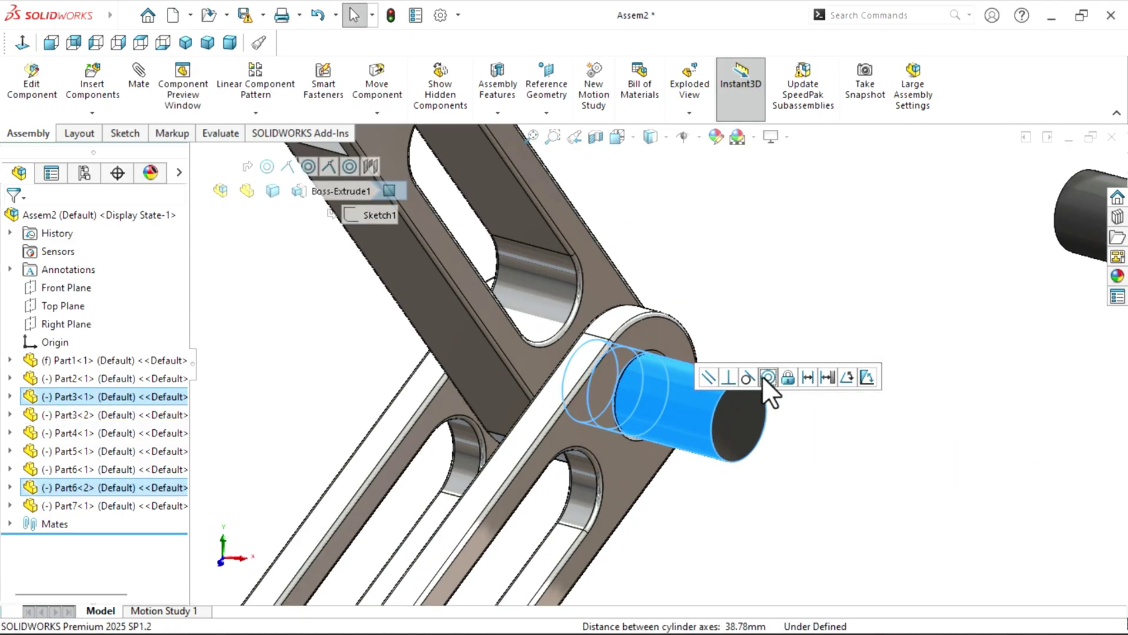
Step: Make the middle pin's end face coincident with the outer side face of the arm
scroll(694, 382, up, 2)
scroll(652, 399, down, 2)
click(624, 376)
ctrl+click(755, 384)
click(805, 375)
Step: Mate the remaining pin concentric with the upper link's forked-end hole and its end face coincident with the link's outer face
scroll(628, 305, up, 3)
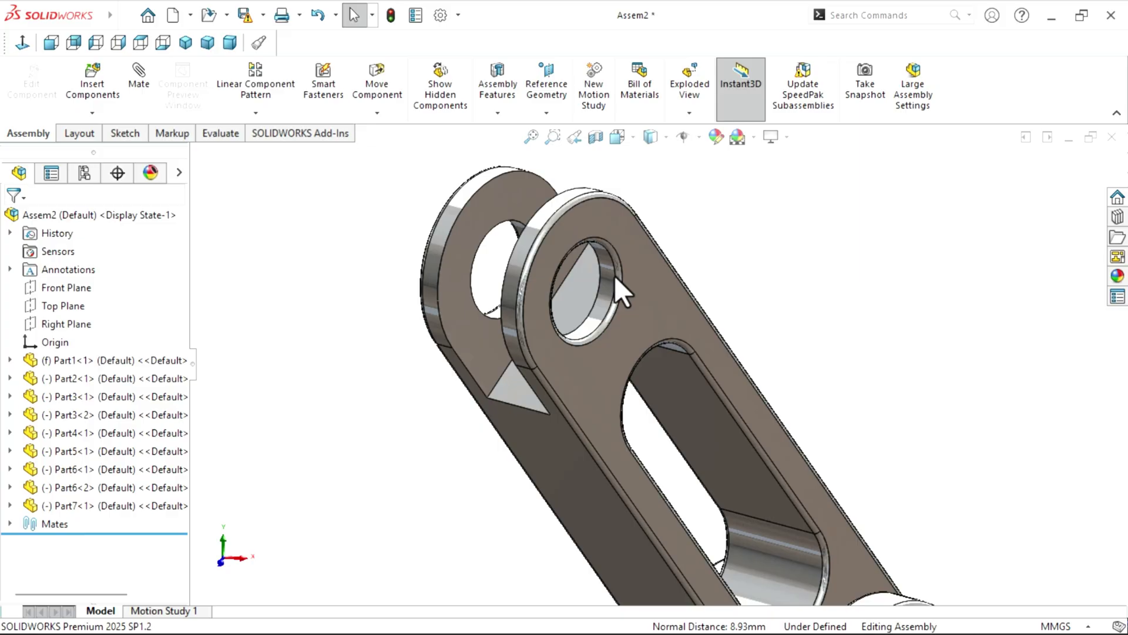
click(614, 275)
scroll(615, 275, up, 2)
ctrl+click(1035, 430)
scroll(664, 318, down, 4)
click(625, 305)
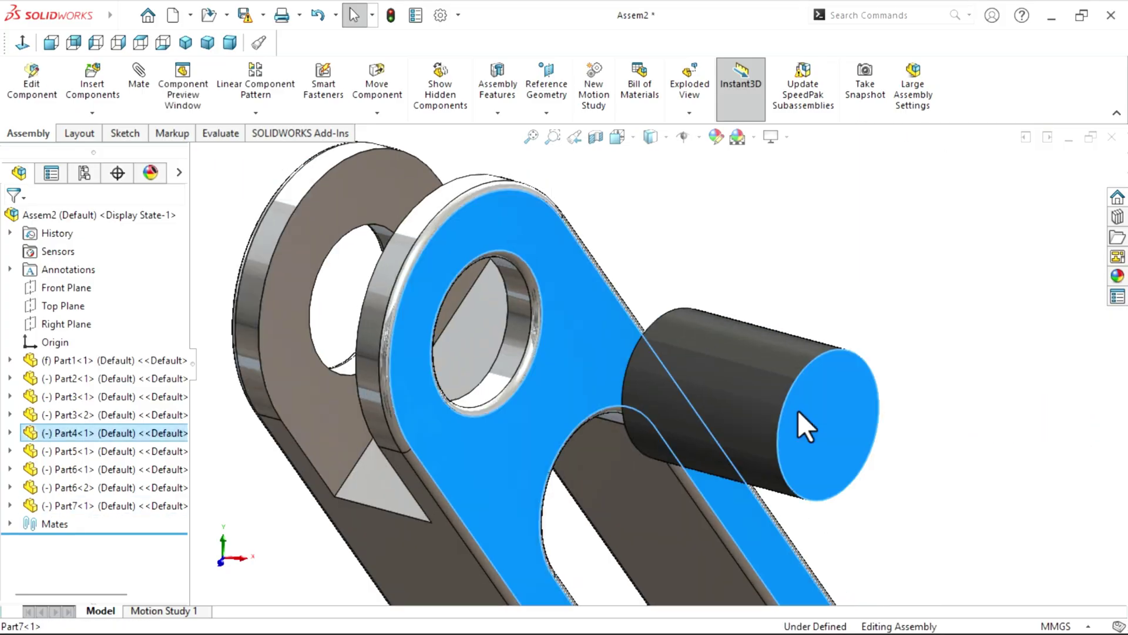
ctrl+click(798, 410)
click(849, 396)
Step: Add a concentric mate between the hole in the large part's lug and the pin in the upper link's fork
scroll(584, 384, up, 5)
scroll(739, 214, down, 3)
click(739, 214)
scroll(728, 229, up, 2)
scroll(545, 465, down, 3)
ctrl+click(547, 464)
click(653, 453)
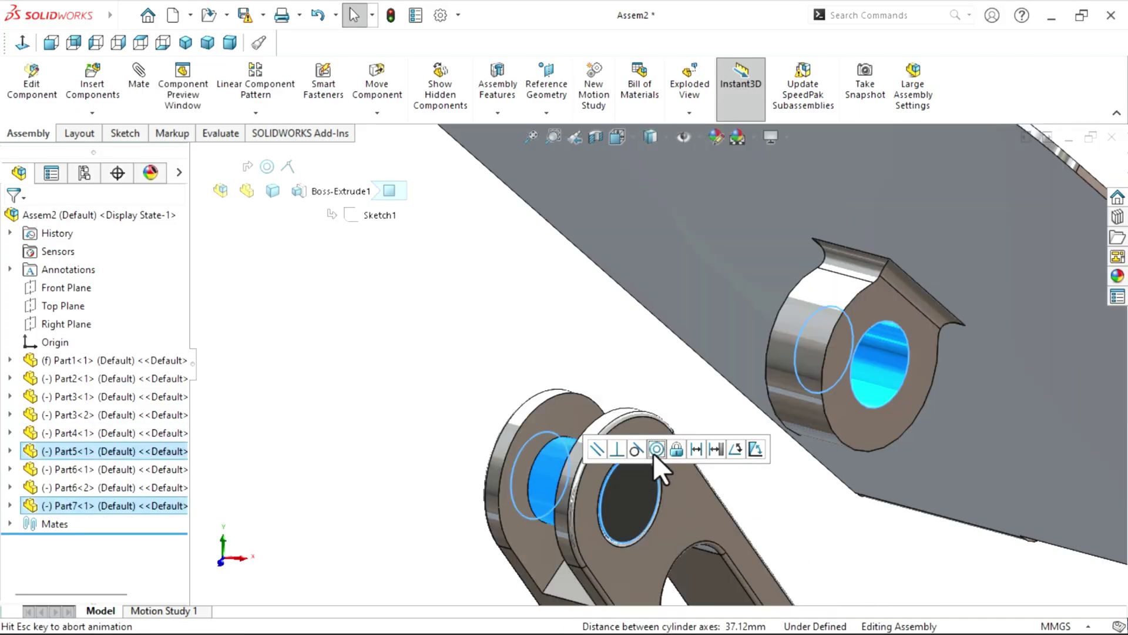
Step: Select the lug's side faces and the upper link's inner fork faces for a width mate centering the lug in the fork
click(785, 496)
middle_drag(693, 459, 811, 432)
ctrl+click(811, 433)
ctrl+click(650, 443)
middle_drag(650, 443, 511, 417)
scroll(651, 393, up, 1)
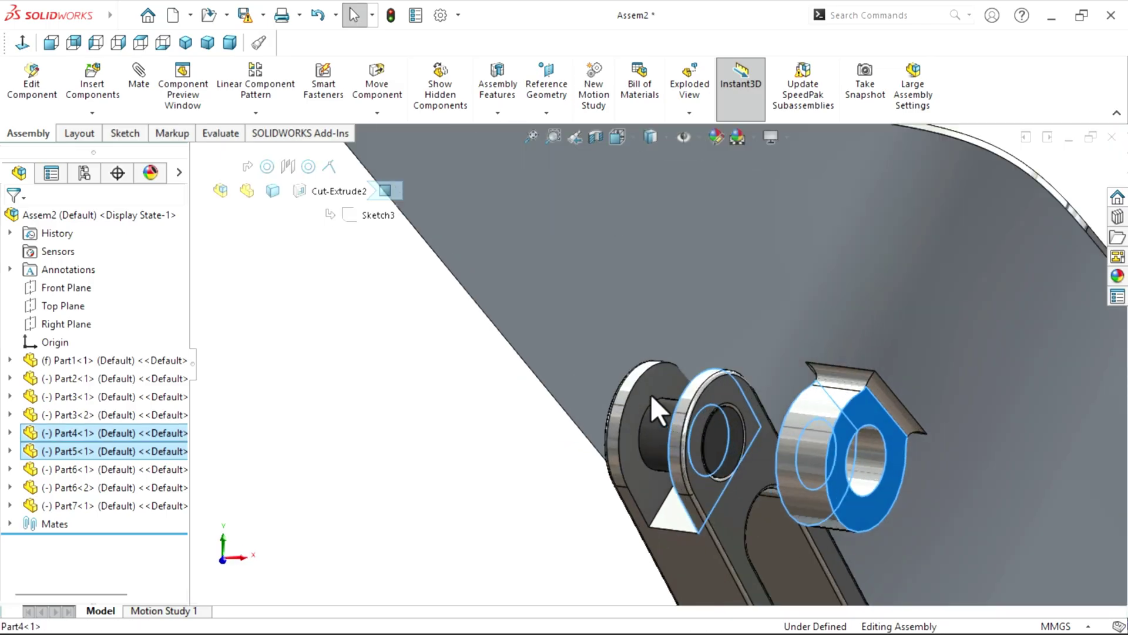